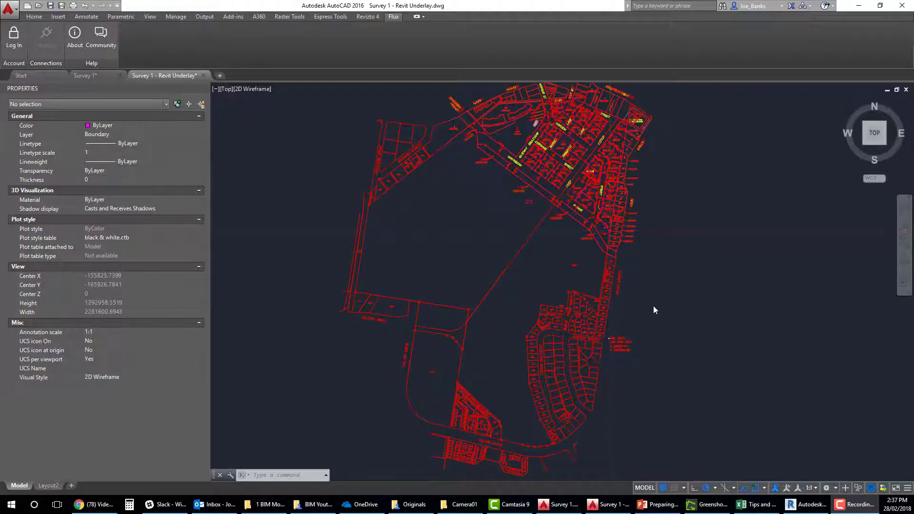
{"action": "scroll", "coordinate": [438, 224], "scroll_direction": "down", "scroll_amount": 4}
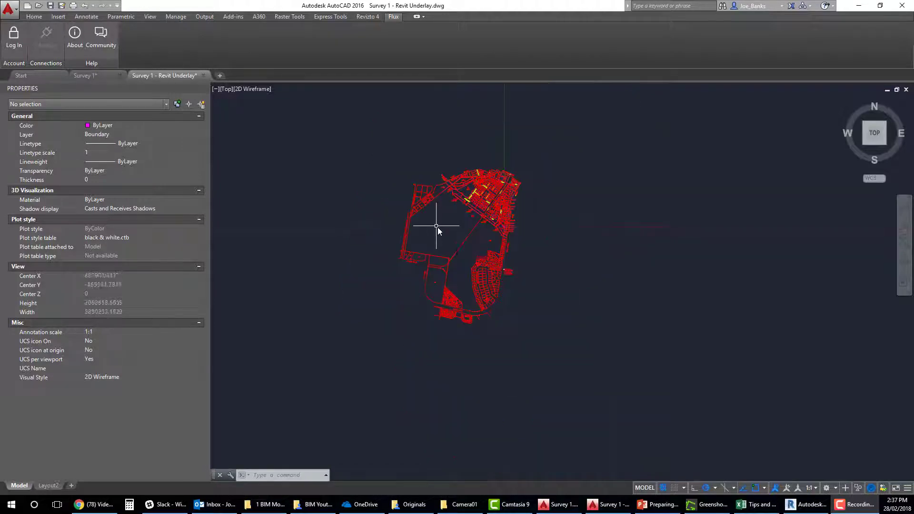
{"action": "scroll", "coordinate": [452, 253], "scroll_direction": "up", "scroll_amount": 4}
{"action": "scroll", "coordinate": [489, 241], "scroll_direction": "down", "scroll_amount": 3}
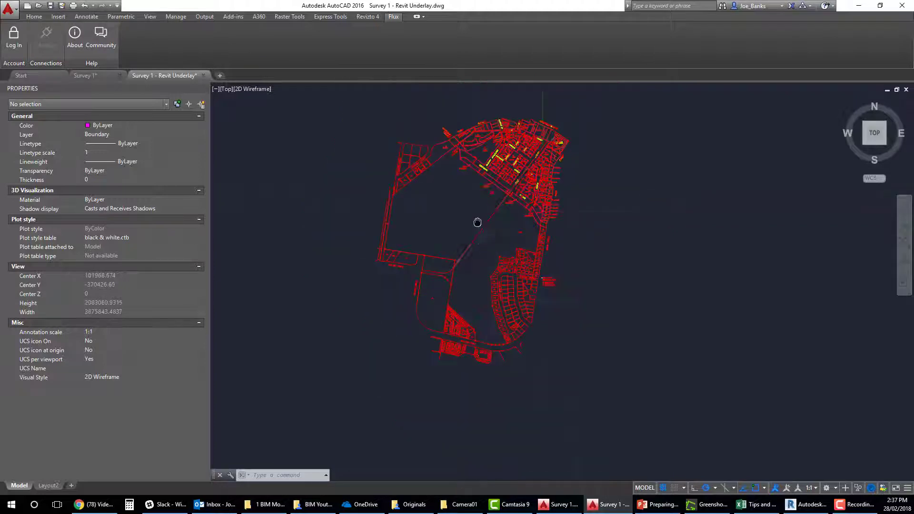
{"action": "scroll", "coordinate": [509, 228], "scroll_direction": "up", "scroll_amount": 2}
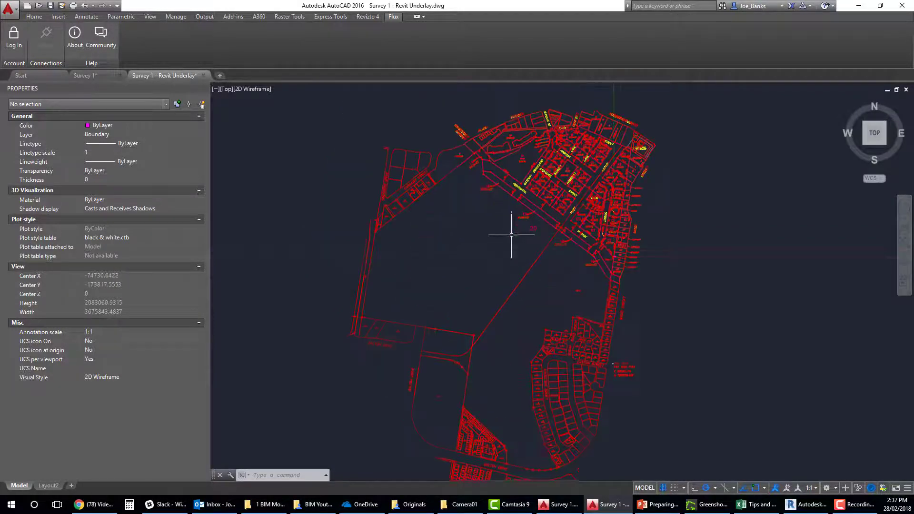
{"action": "scroll", "coordinate": [490, 215], "scroll_direction": "down", "scroll_amount": 2}
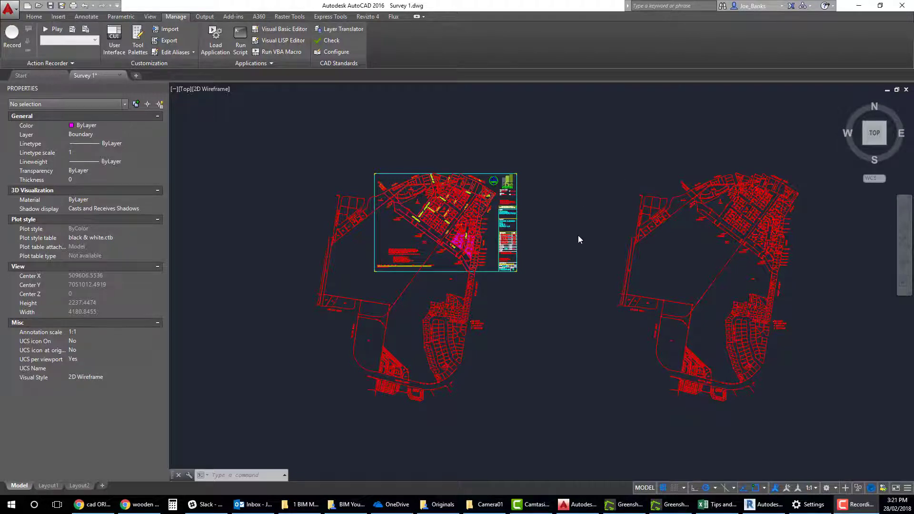
Step: Delete the duplicate group of red survey linework that lies beside the plan with the title block
{"action": "scroll", "coordinate": [574, 286], "scroll_direction": "down", "scroll_amount": 2}
{"action": "mouse_move", "coordinate": [574, 287]}
{"action": "middle_mouse_down"}
{"action": "mouse_move", "coordinate": [557, 255]}
{"action": "mouse_move", "coordinate": [545, 271]}
{"action": "middle_mouse_up"}
{"action": "left_click", "coordinate": [550, 315]}
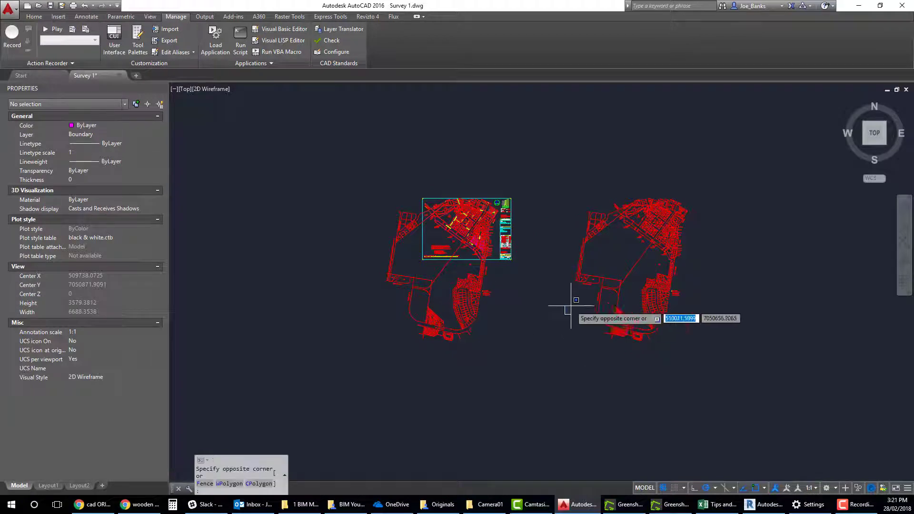
{"action": "key", "text": "Escape"}
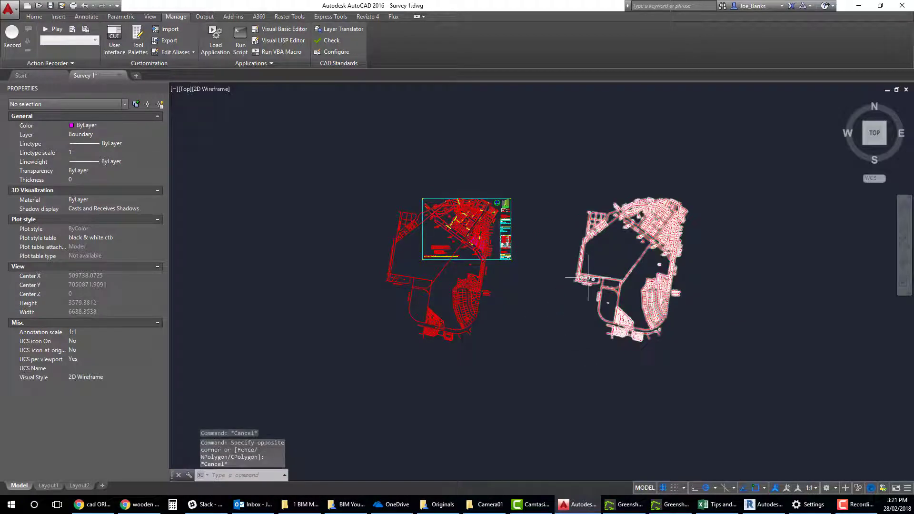
{"action": "left_click", "coordinate": [587, 277]}
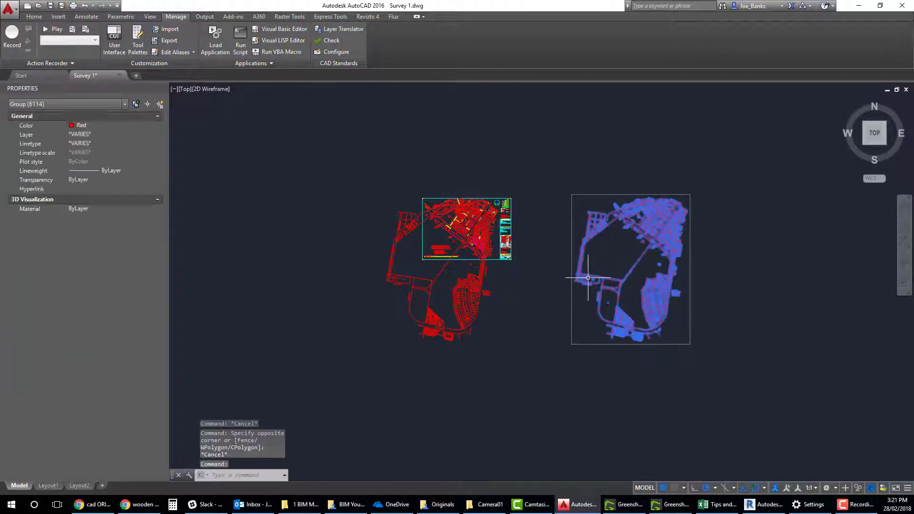
{"action": "scroll", "coordinate": [597, 267], "scroll_direction": "up", "scroll_amount": 3}
{"action": "mouse_move", "coordinate": [610, 245]}
{"action": "middle_mouse_down"}
{"action": "mouse_move", "coordinate": [598, 265]}
{"action": "mouse_move", "coordinate": [701, 255]}
{"action": "middle_mouse_up"}
{"action": "key", "text": "Delete"}
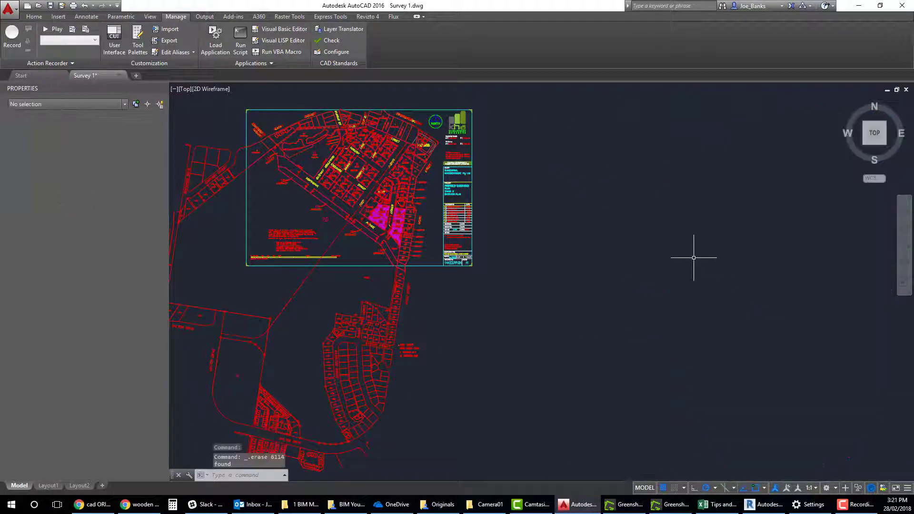
Step: Delete the note text and the scale bar in the lower part of the drawing sheet with a crossing selection
{"action": "scroll", "coordinate": [612, 306], "scroll_direction": "down", "scroll_amount": 5}
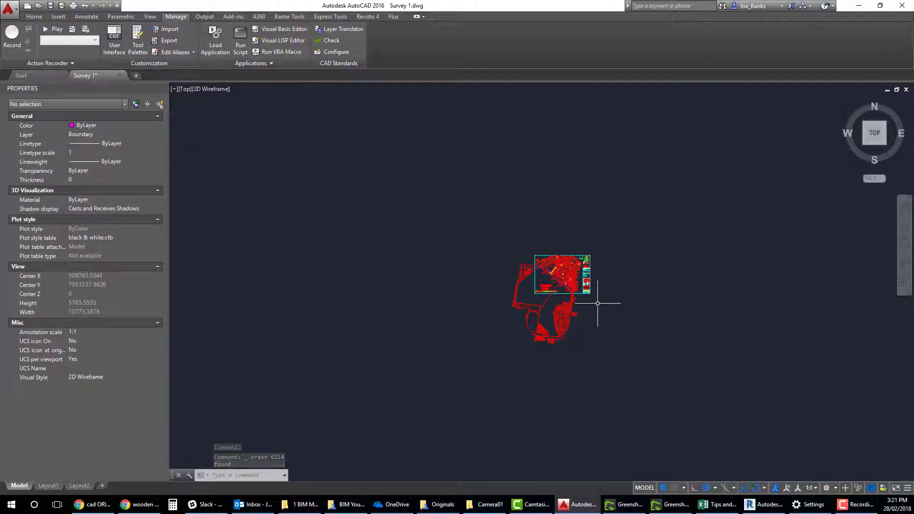
{"action": "scroll", "coordinate": [591, 308], "scroll_direction": "up", "scroll_amount": 6}
{"action": "middle_click_drag", "start_coordinate": [577, 310], "coordinate": [593, 347]}
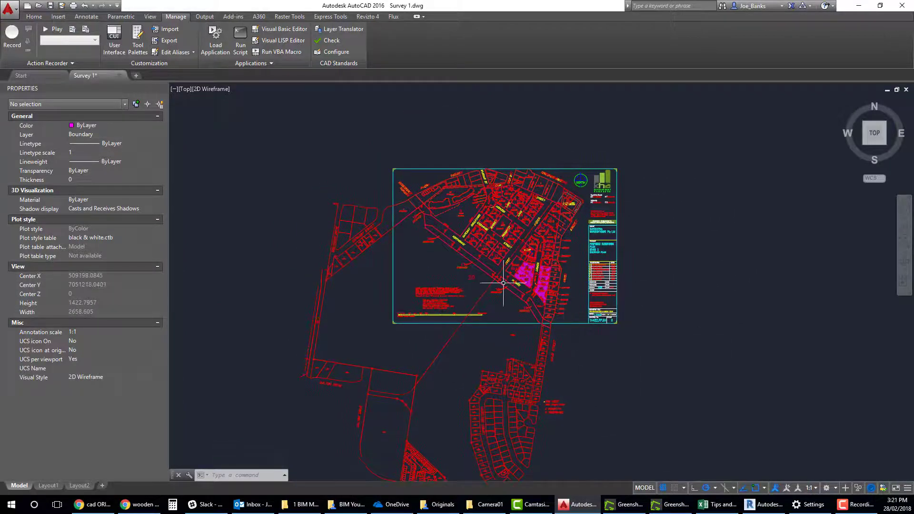
{"action": "scroll", "coordinate": [592, 348], "scroll_direction": "up", "scroll_amount": 2}
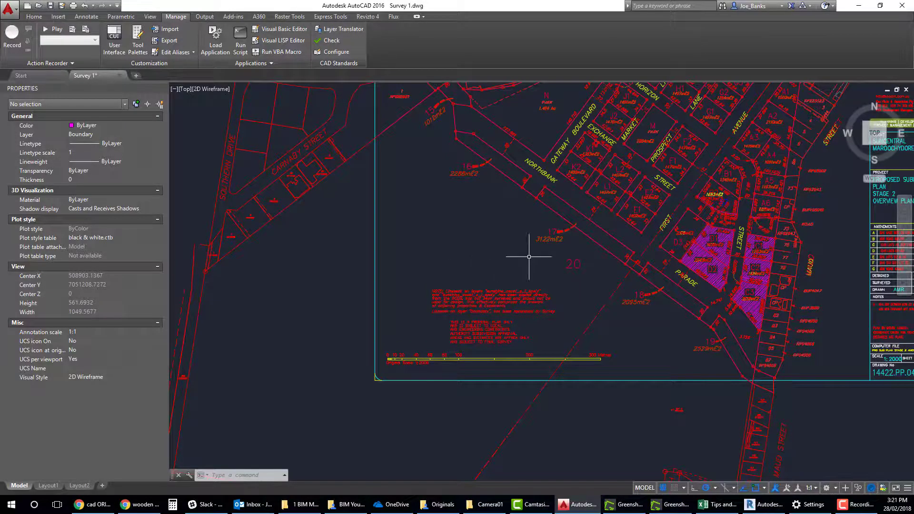
{"action": "scroll", "coordinate": [528, 256], "scroll_direction": "down", "scroll_amount": 3}
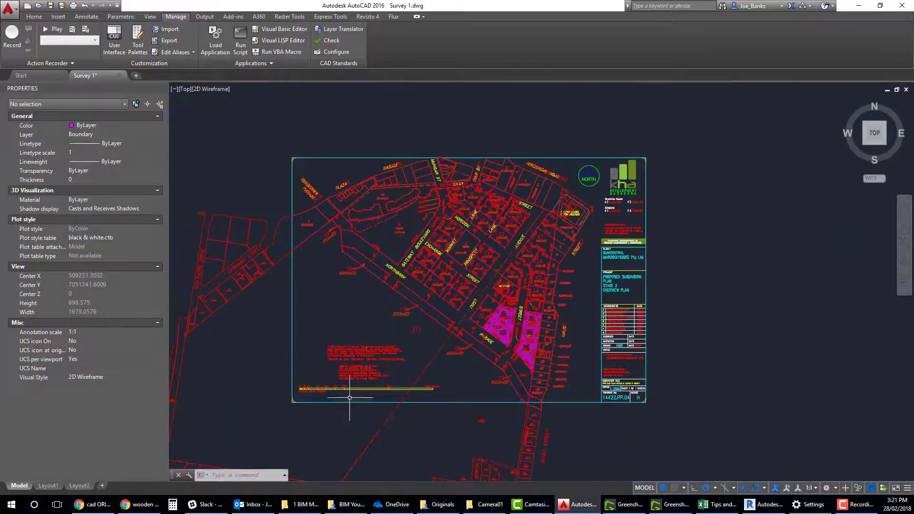
{"action": "scroll", "coordinate": [349, 401], "scroll_direction": "up", "scroll_amount": 4}
{"action": "scroll", "coordinate": [432, 347], "scroll_direction": "down", "scroll_amount": 1}
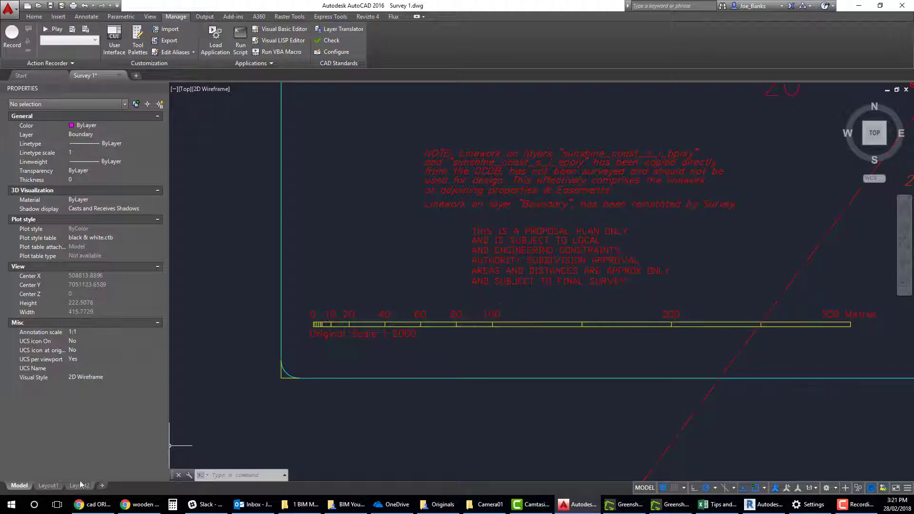
{"action": "scroll", "coordinate": [514, 342], "scroll_direction": "down", "scroll_amount": 6}
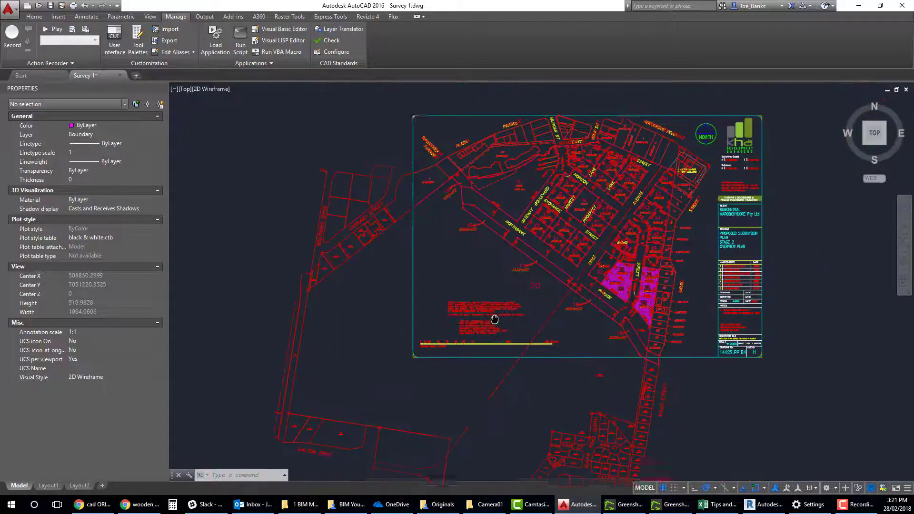
{"action": "scroll", "coordinate": [454, 352], "scroll_direction": "up", "scroll_amount": 2}
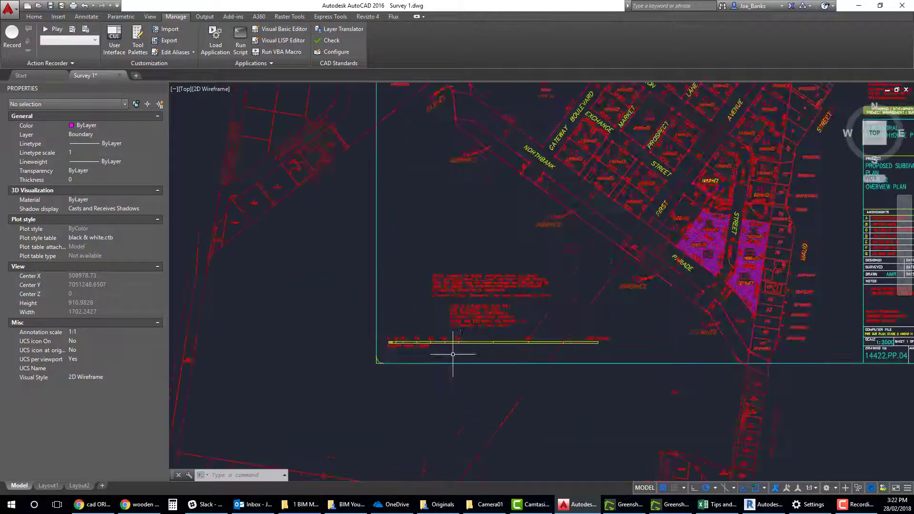
{"action": "left_click", "coordinate": [492, 351]}
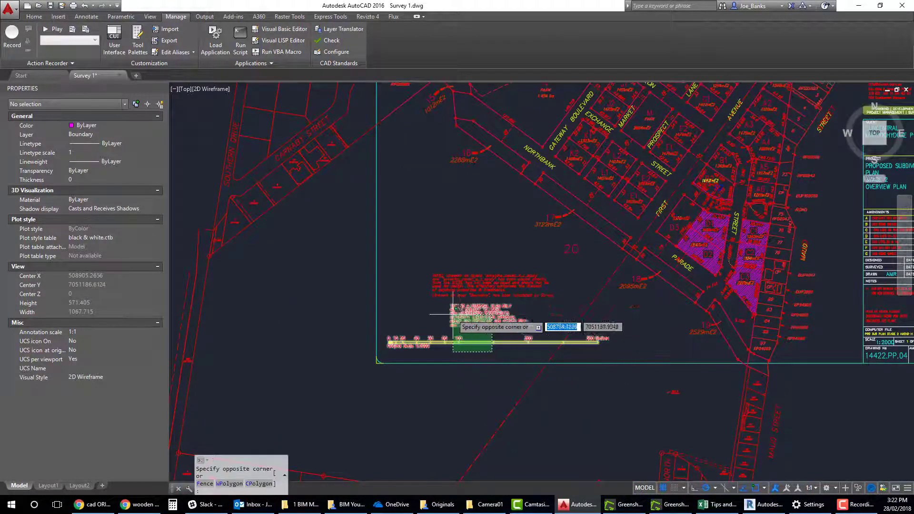
{"action": "left_click", "coordinate": [436, 267]}
{"action": "key", "text": "Delete"}
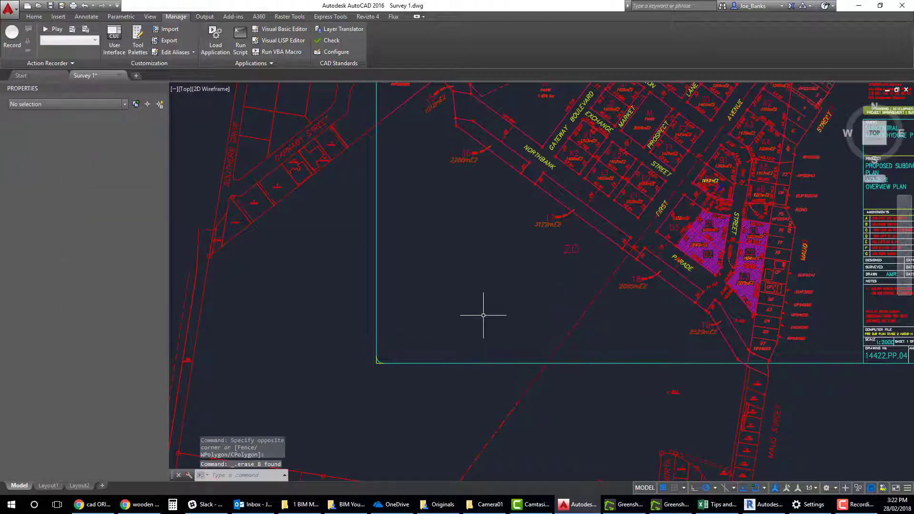
Step: Measure lot E1's boundary facing Northbank Parade with DIST and compare it with the dimension text on that boundary
{"action": "scroll", "coordinate": [626, 199], "scroll_direction": "up", "scroll_amount": 8}
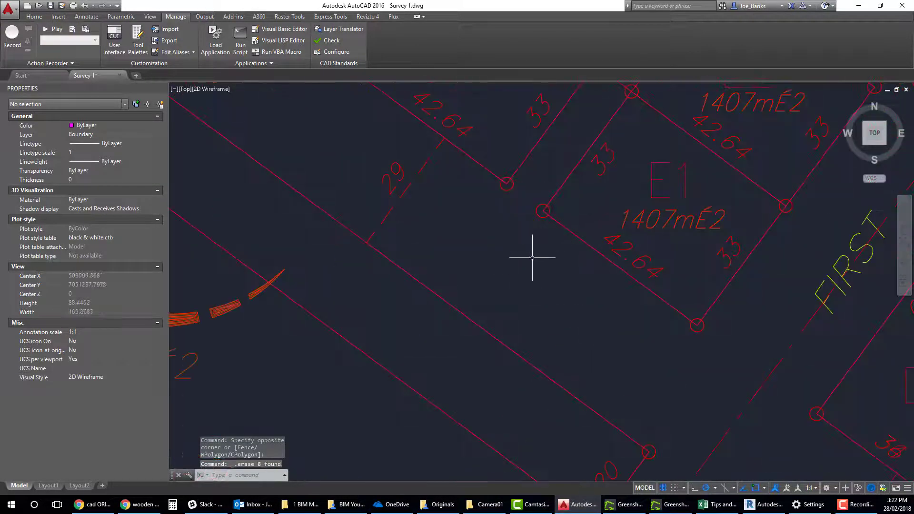
{"action": "scroll", "coordinate": [544, 249], "scroll_direction": "down", "scroll_amount": 2}
{"action": "middle_click_drag", "start_coordinate": [545, 248], "coordinate": [535, 263]}
{"action": "type", "text": "dist"}
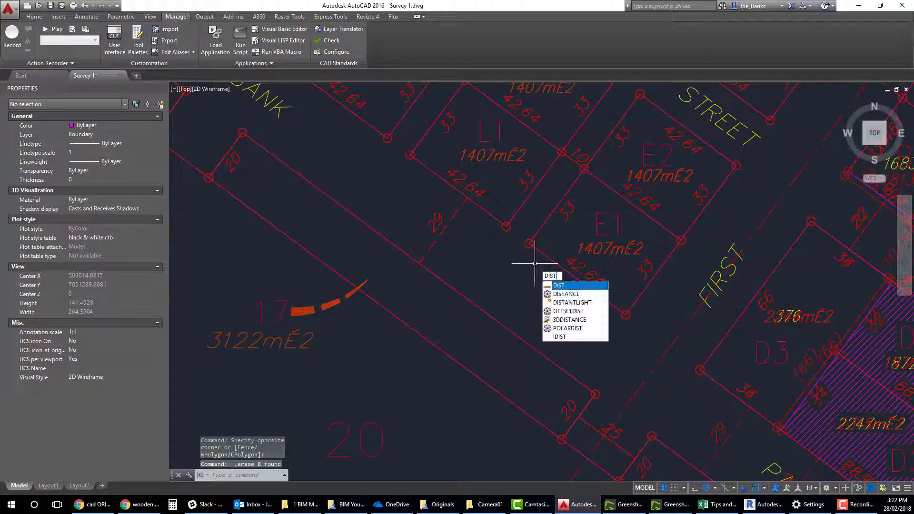
{"action": "key", "text": "Return"}
{"action": "left_click", "coordinate": [529, 243]}
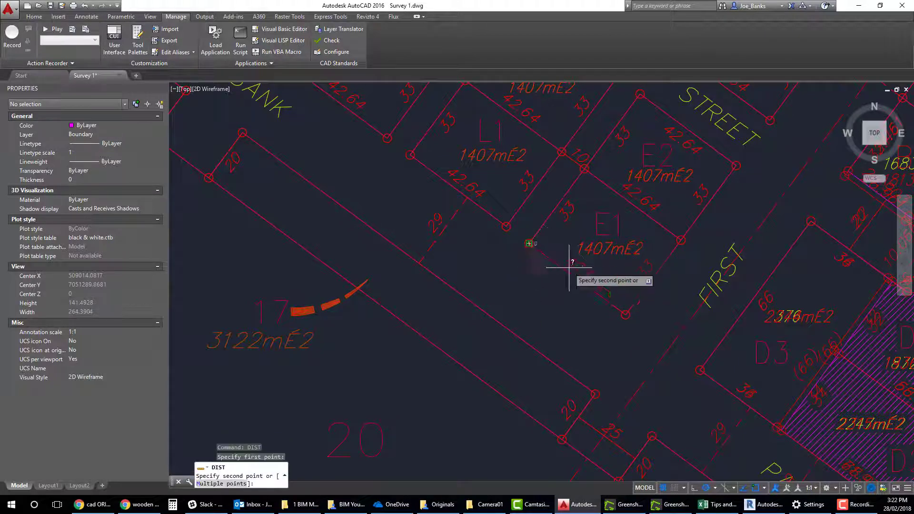
{"action": "left_click", "coordinate": [602, 301]}
{"action": "scroll", "coordinate": [591, 304], "scroll_direction": "up", "scroll_amount": 2}
{"action": "scroll", "coordinate": [584, 309], "scroll_direction": "up", "scroll_amount": 4}
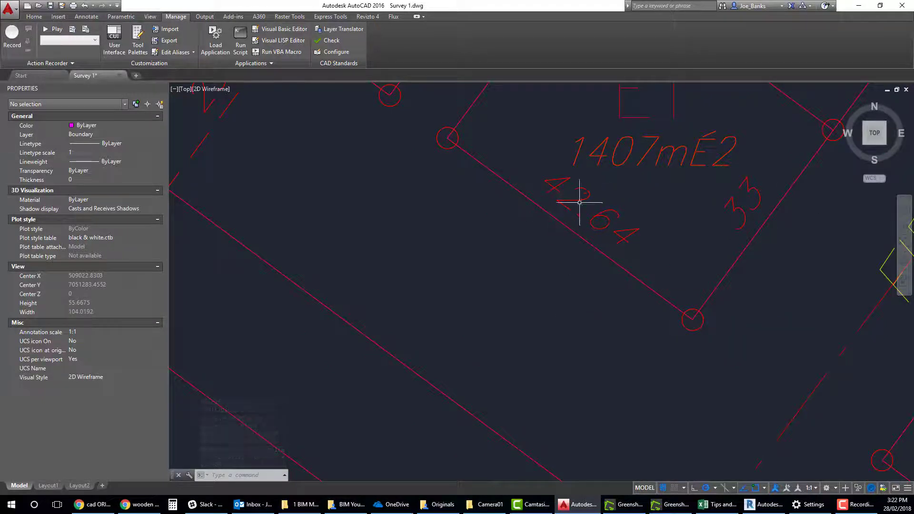
{"action": "scroll", "coordinate": [570, 291], "scroll_direction": "down", "scroll_amount": 2}
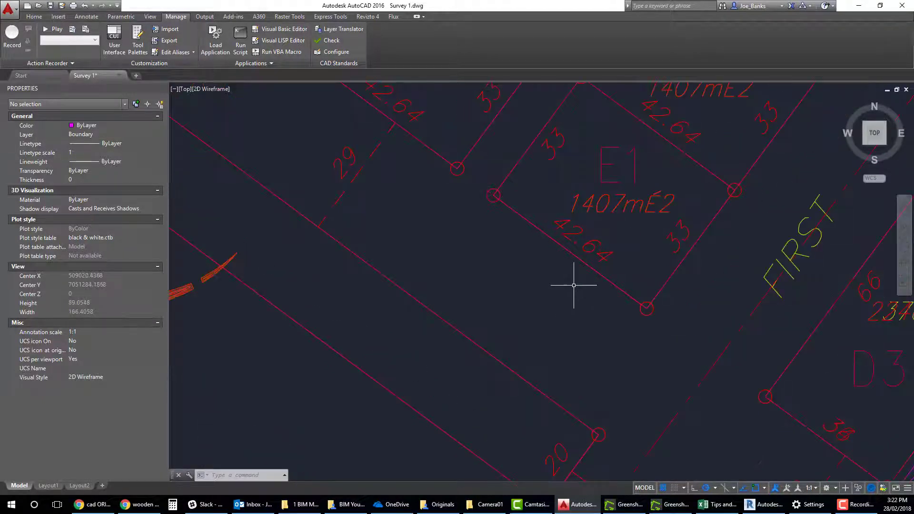
{"action": "middle_click_drag", "start_coordinate": [577, 286], "coordinate": [518, 302]}
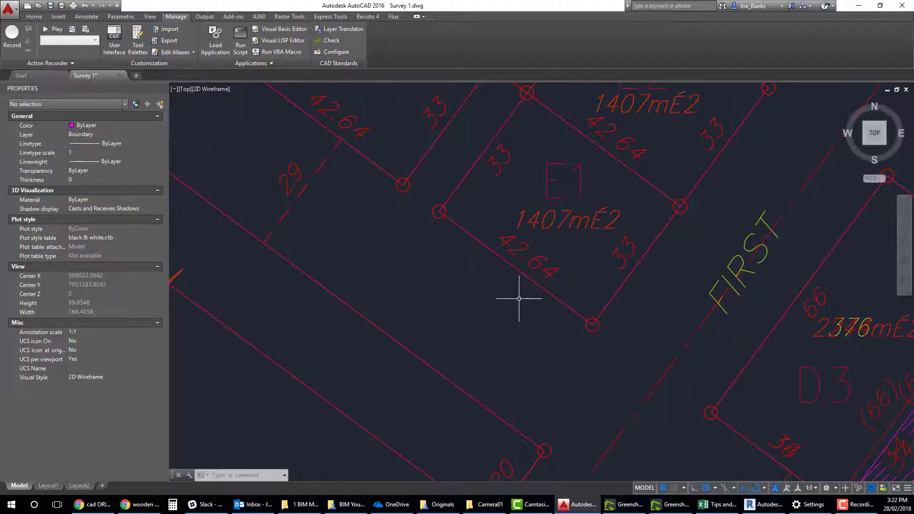
{"action": "scroll", "coordinate": [519, 298], "scroll_direction": "down", "scroll_amount": 4}
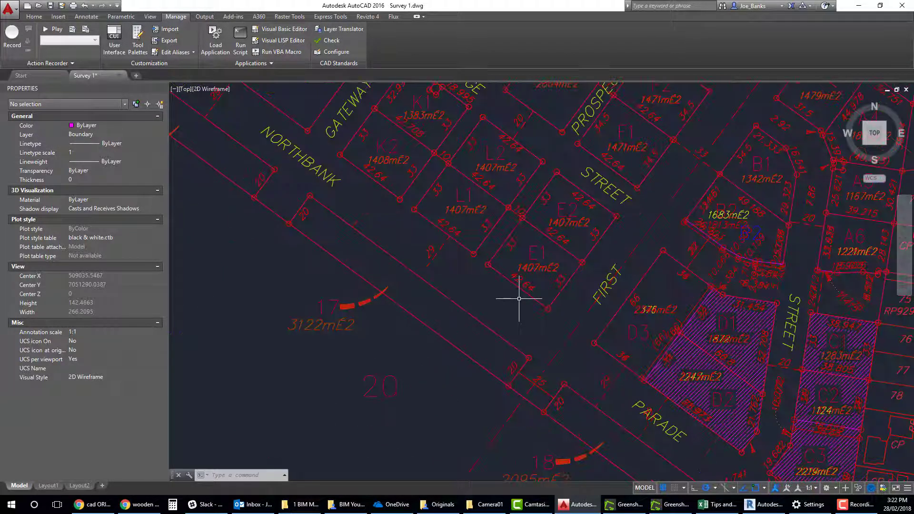
Step: Examine the north arrow beside the title block logo and its orientation relative to the survey plan
{"action": "scroll", "coordinate": [517, 298], "scroll_direction": "down", "scroll_amount": 2}
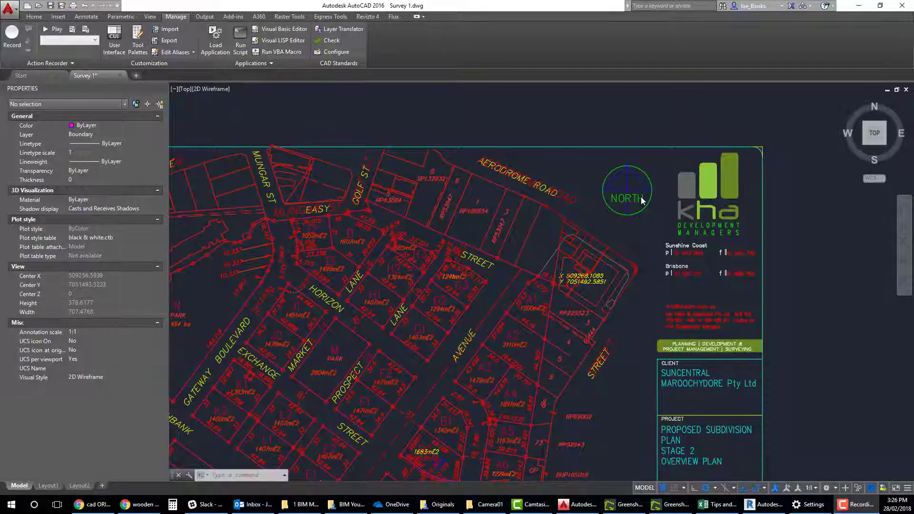
{"action": "scroll", "coordinate": [644, 204], "scroll_direction": "up", "scroll_amount": 4}
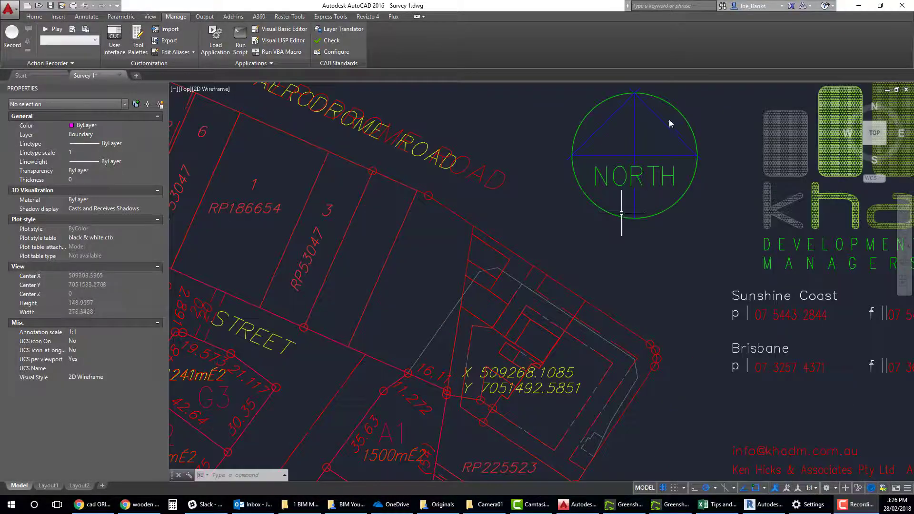
{"action": "middle_click_drag", "start_coordinate": [633, 154], "coordinate": [621, 226]}
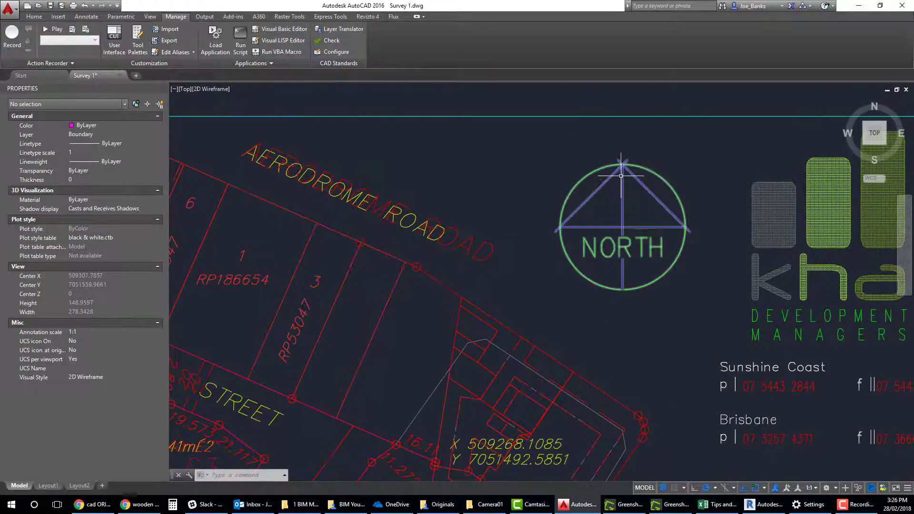
{"action": "scroll", "coordinate": [622, 179], "scroll_direction": "down", "scroll_amount": 4}
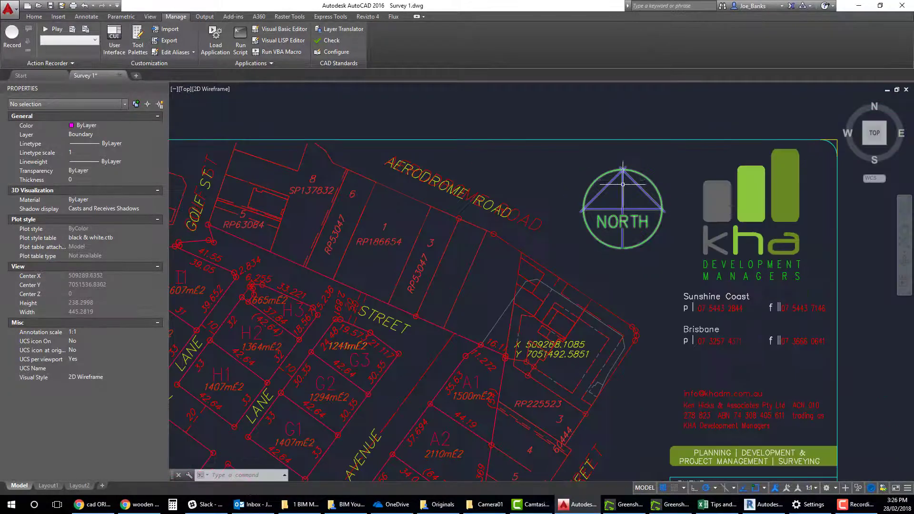
{"action": "middle_click_drag", "start_coordinate": [643, 245], "coordinate": [595, 220]}
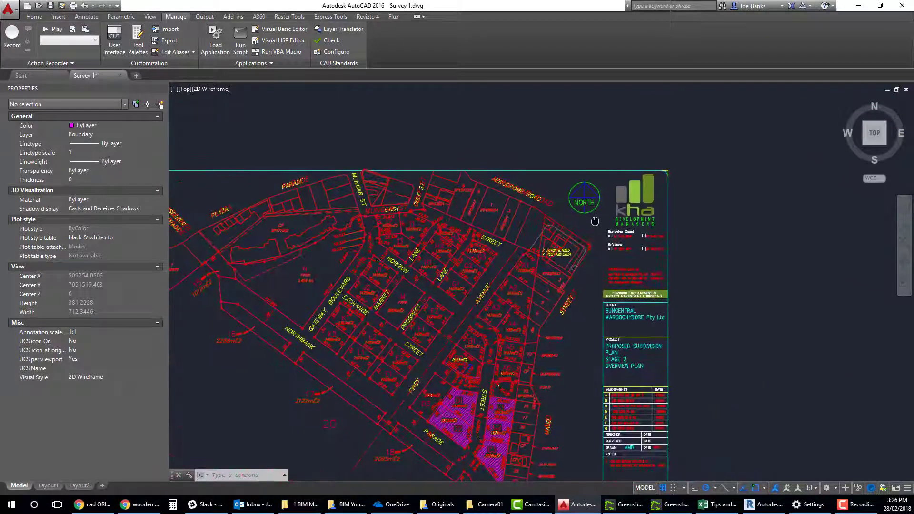
{"action": "scroll", "coordinate": [590, 186], "scroll_direction": "up", "scroll_amount": 4}
{"action": "scroll", "coordinate": [590, 183], "scroll_direction": "up", "scroll_amount": 8}
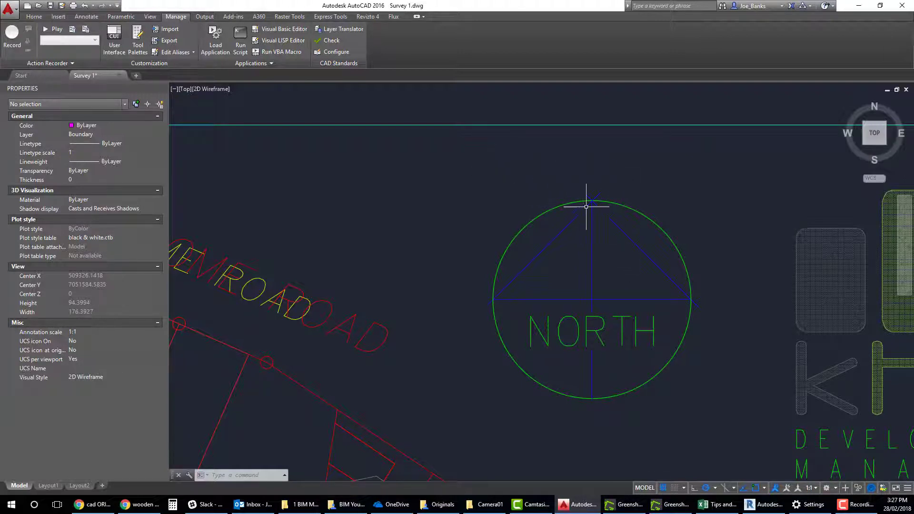
{"action": "scroll", "coordinate": [597, 249], "scroll_direction": "down", "scroll_amount": 3}
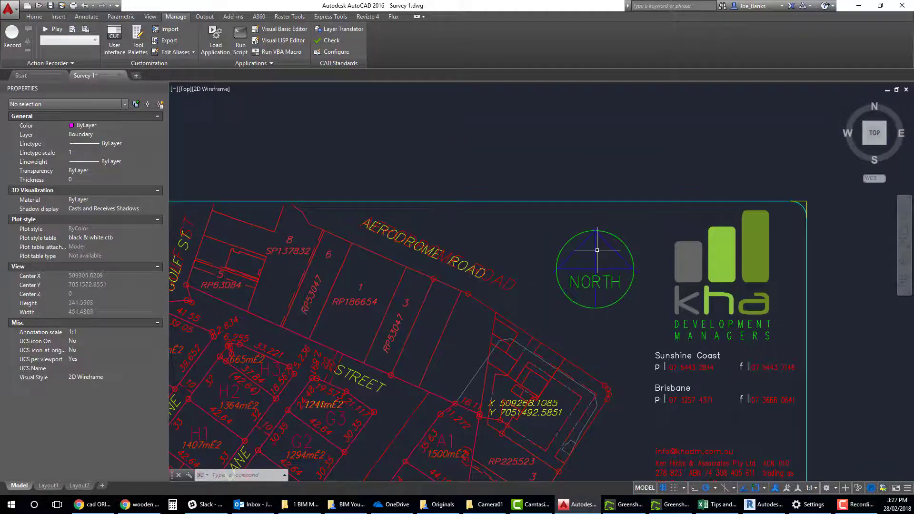
{"action": "scroll", "coordinate": [589, 254], "scroll_direction": "up", "scroll_amount": 2}
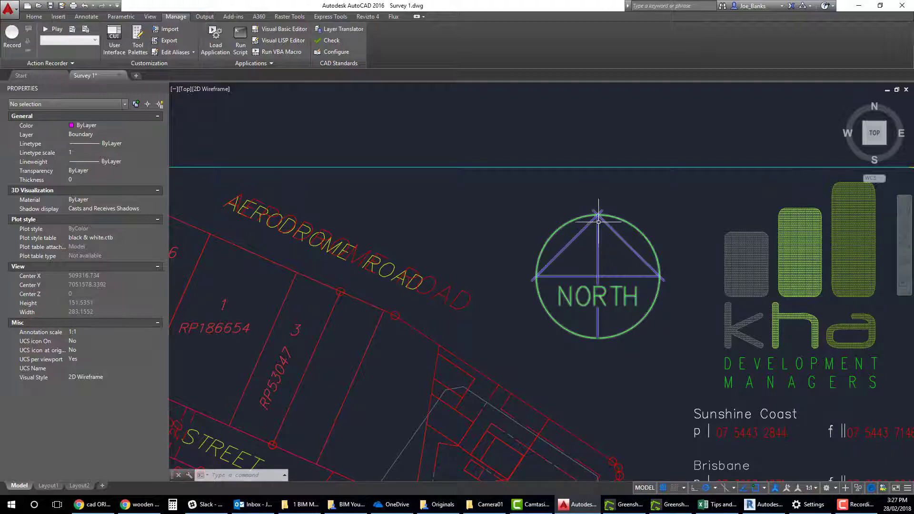
{"action": "scroll", "coordinate": [598, 217], "scroll_direction": "down", "scroll_amount": 10}
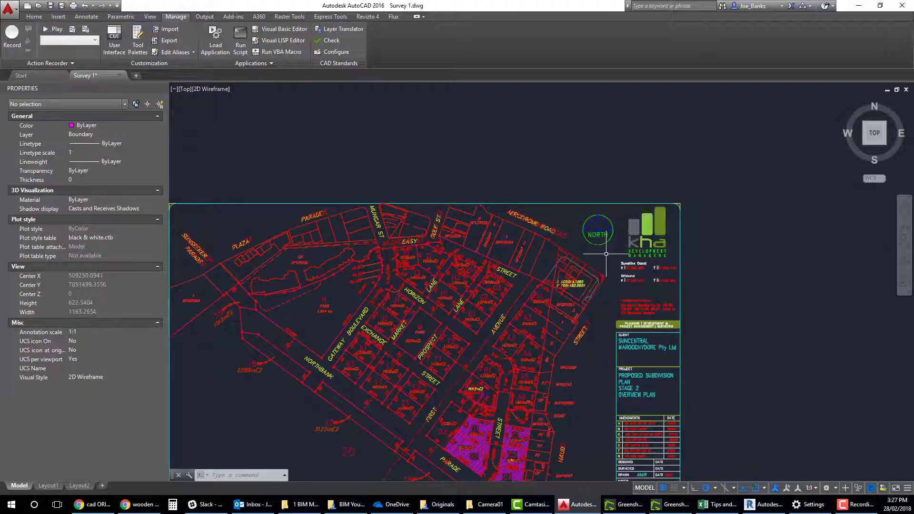
{"action": "scroll", "coordinate": [606, 255], "scroll_direction": "up", "scroll_amount": 2}
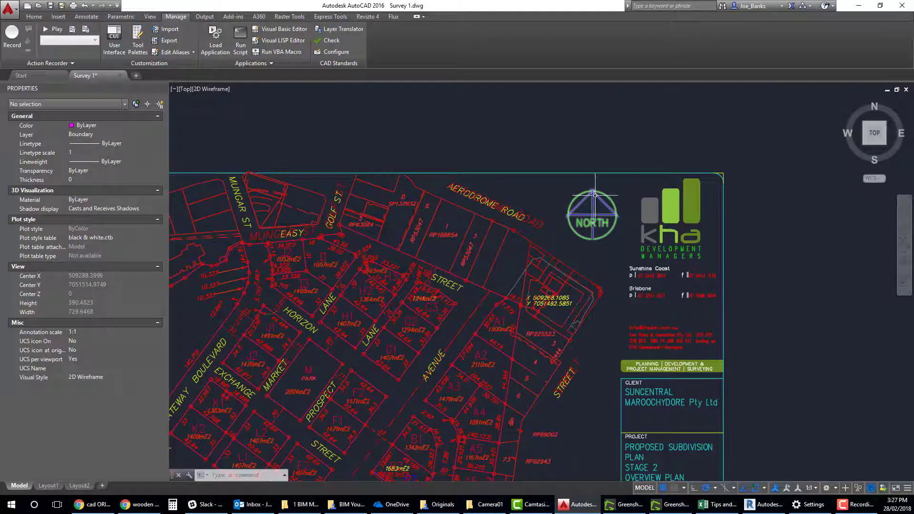
{"action": "mouse_move", "coordinate": [735, 314]}
{"action": "middle_mouse_down"}
{"action": "mouse_move", "coordinate": [751, 281]}
{"action": "mouse_move", "coordinate": [735, 205]}
{"action": "middle_mouse_up"}
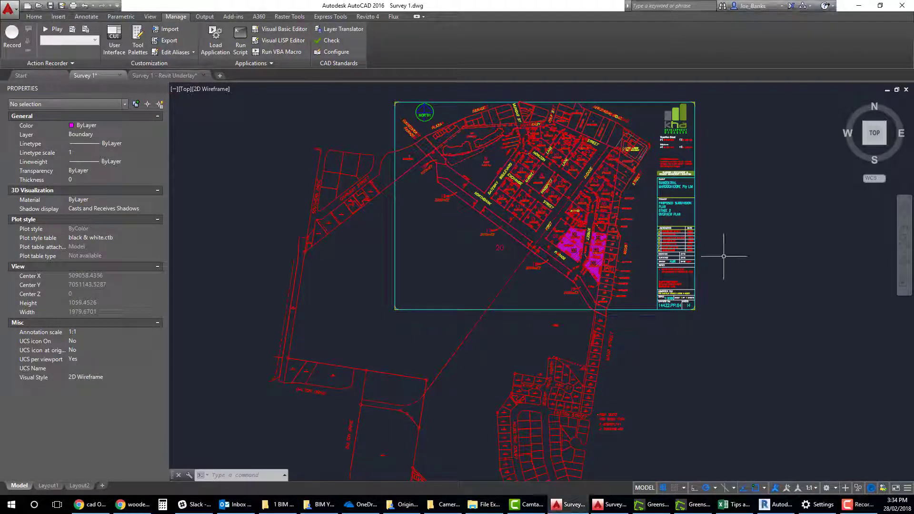
Step: Read the title block notes about the plan's azimuth, coordinate origin and distances
{"action": "scroll", "coordinate": [672, 298], "scroll_direction": "up", "scroll_amount": 4}
{"action": "scroll", "coordinate": [585, 259], "scroll_direction": "up", "scroll_amount": 3}
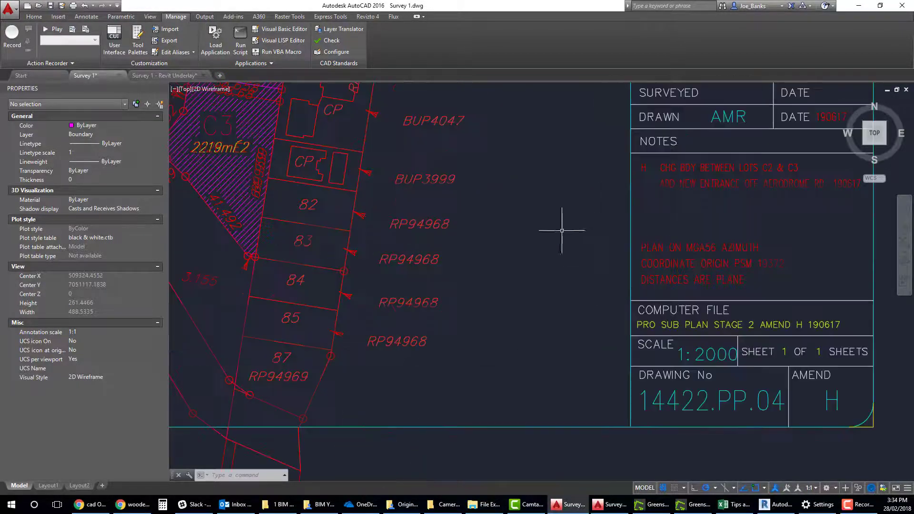
{"action": "middle_click_drag", "start_coordinate": [578, 249], "coordinate": [535, 260]}
{"action": "scroll", "coordinate": [541, 271], "scroll_direction": "up", "scroll_amount": 2}
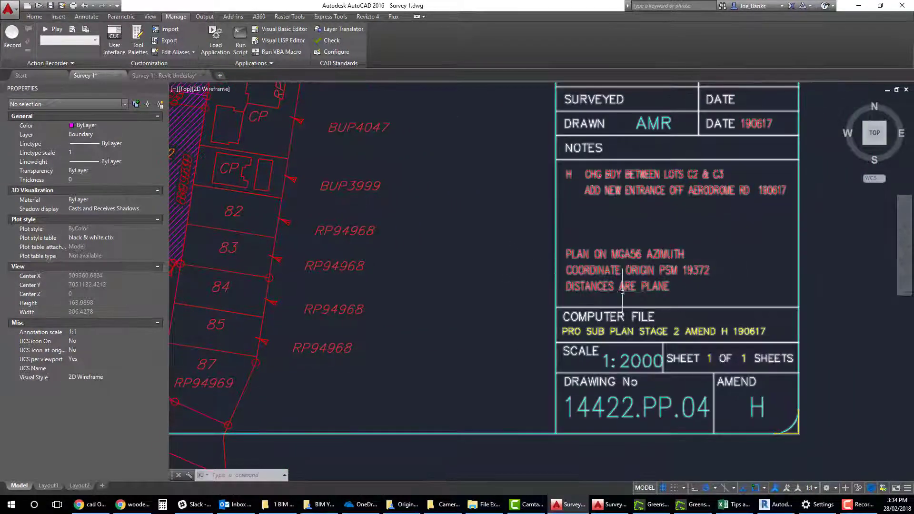
{"action": "scroll", "coordinate": [732, 258], "scroll_direction": "up", "scroll_amount": 3}
{"action": "middle_click_drag", "start_coordinate": [690, 244], "coordinate": [728, 244]}
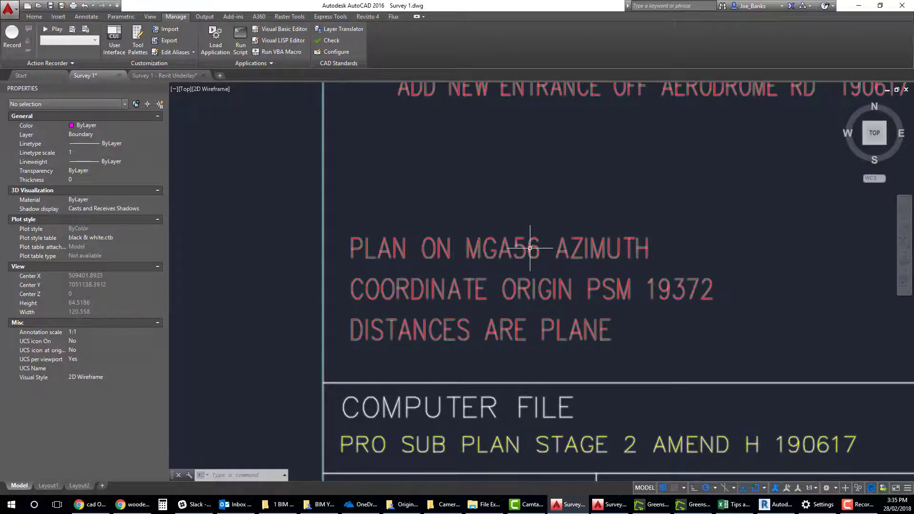
{"action": "scroll", "coordinate": [530, 251], "scroll_direction": "down", "scroll_amount": 12}
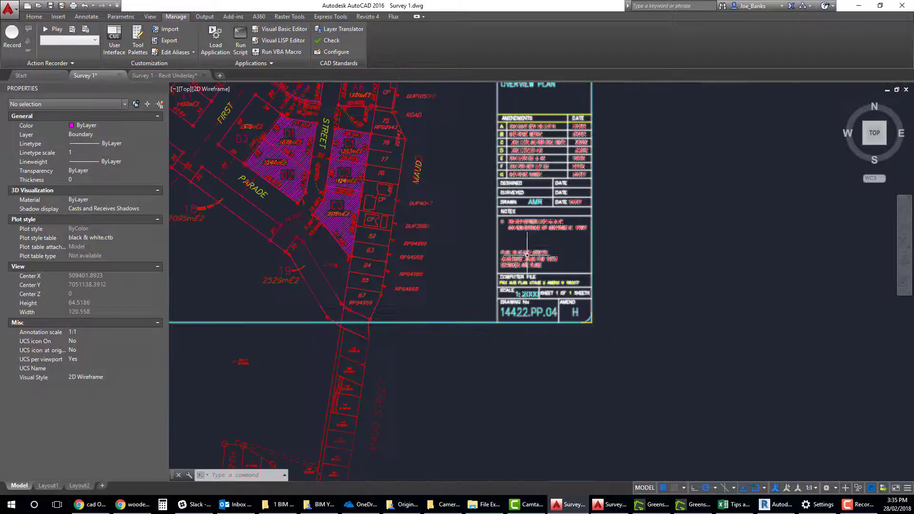
{"action": "mouse_move", "coordinate": [577, 238]}
{"action": "middle_mouse_down"}
{"action": "mouse_move", "coordinate": [713, 269]}
{"action": "mouse_move", "coordinate": [673, 249]}
{"action": "middle_mouse_up"}
{"action": "scroll", "coordinate": [712, 268], "scroll_direction": "down", "scroll_amount": 4}
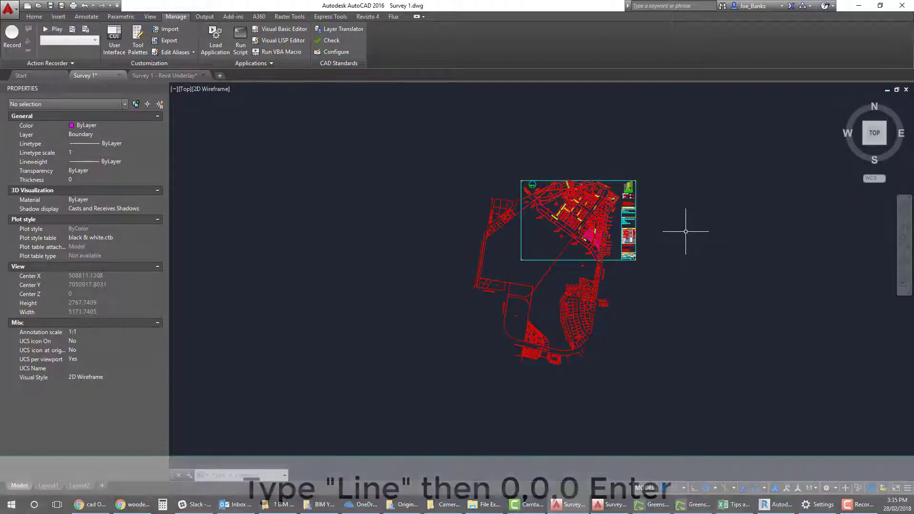
Step: Draw a line from the origin 0,0,0 to the boundary corner at lot C3's southern tip, beside lots 83 and 84
{"action": "type", "text": "LINE"}
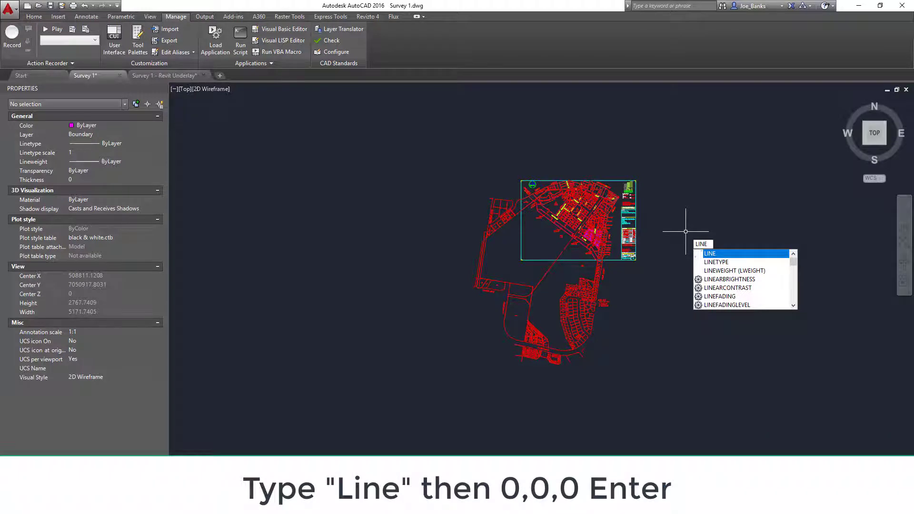
{"action": "key", "text": "Return"}
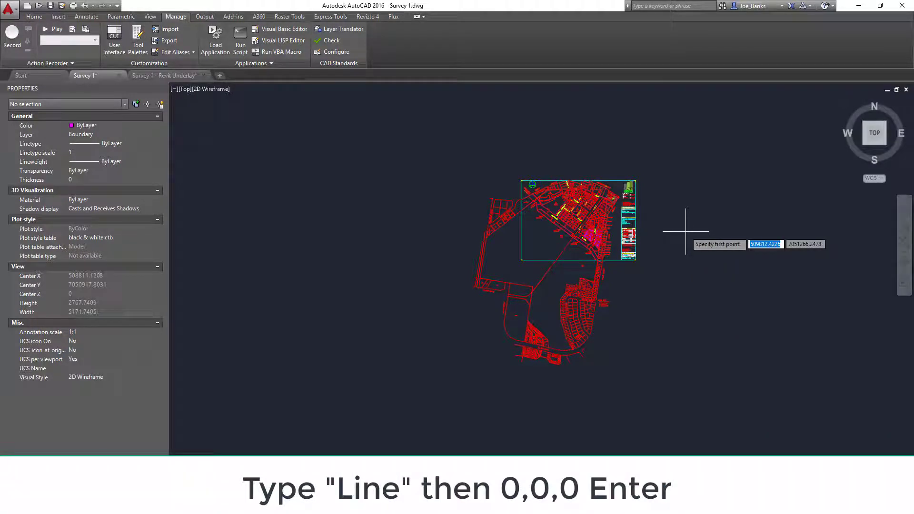
{"action": "type", "text": "0,0,0"}
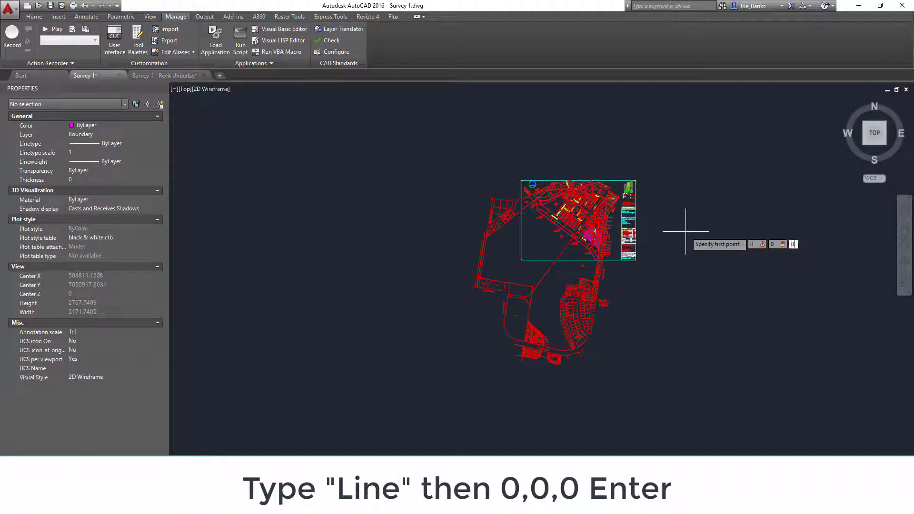
{"action": "key", "text": "Return"}
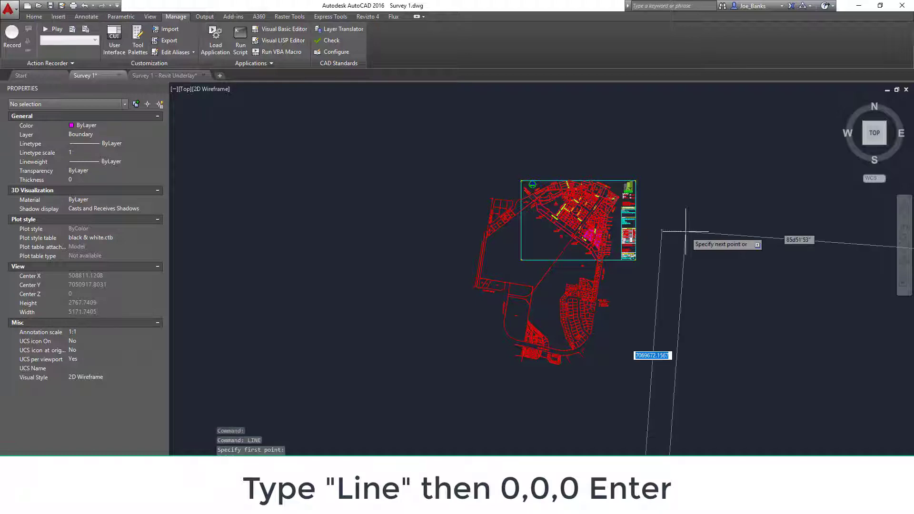
{"action": "scroll", "coordinate": [685, 231], "scroll_direction": "down", "scroll_amount": 8}
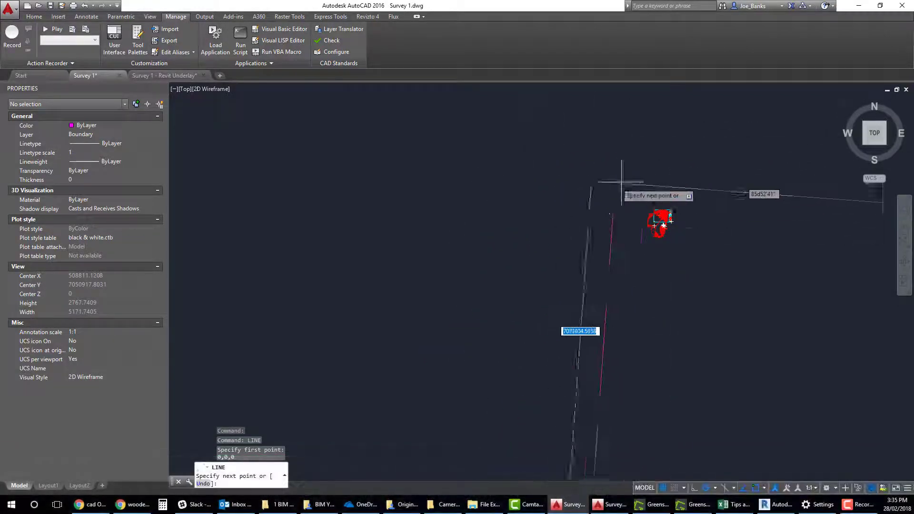
{"action": "scroll", "coordinate": [661, 221], "scroll_direction": "up", "scroll_amount": 8}
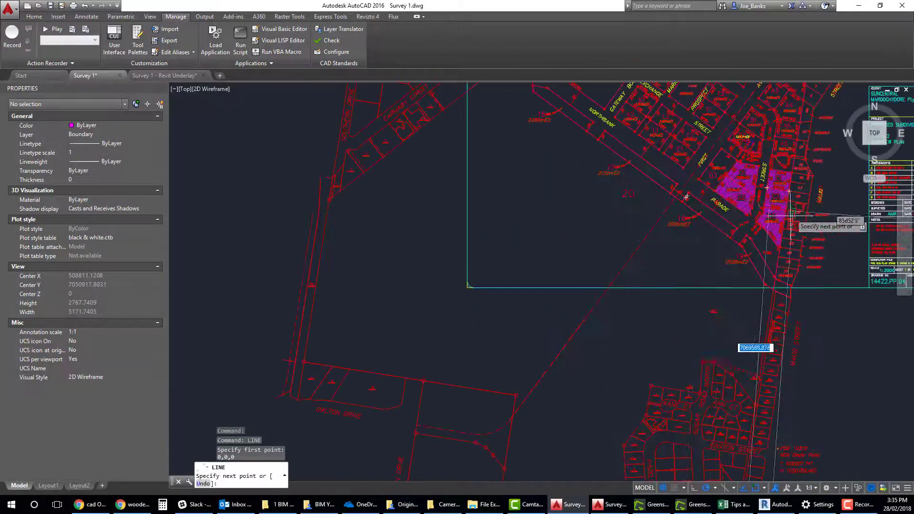
{"action": "scroll", "coordinate": [790, 215], "scroll_direction": "up", "scroll_amount": 6}
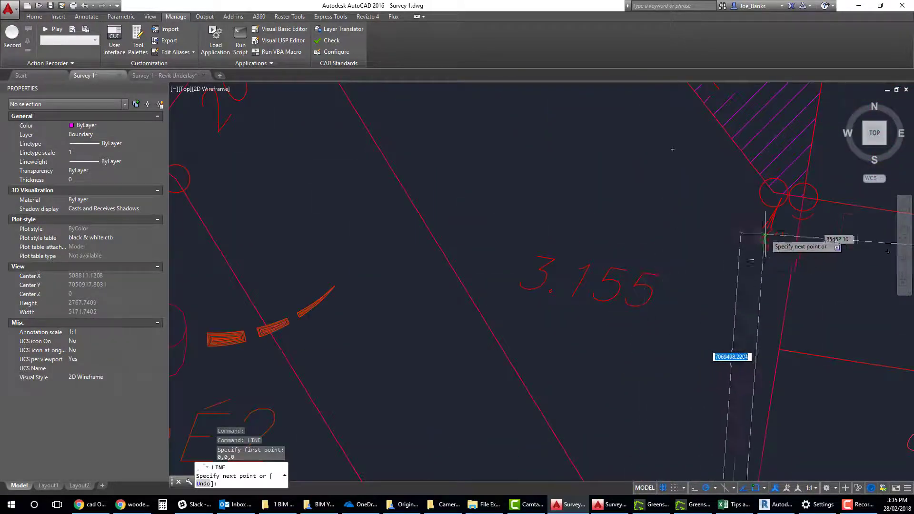
{"action": "scroll", "coordinate": [765, 234], "scroll_direction": "down", "scroll_amount": 8}
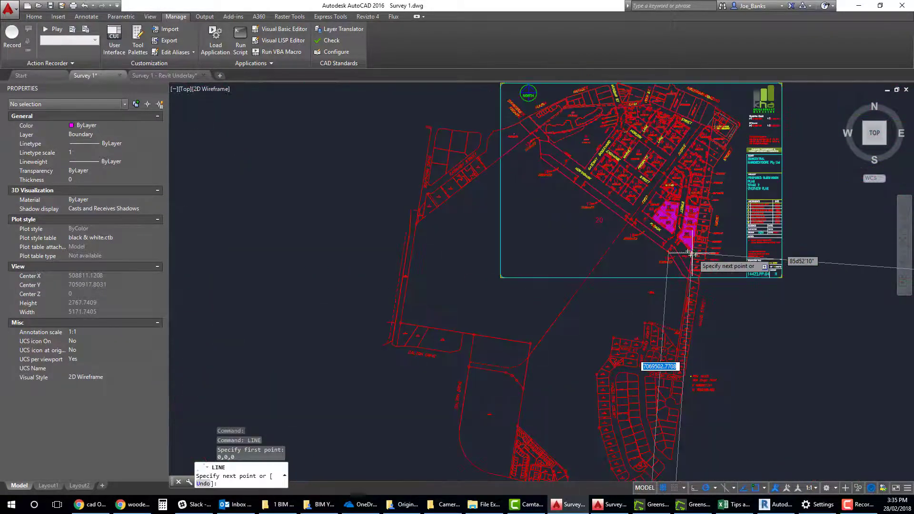
{"action": "scroll", "coordinate": [690, 253], "scroll_direction": "up", "scroll_amount": 10}
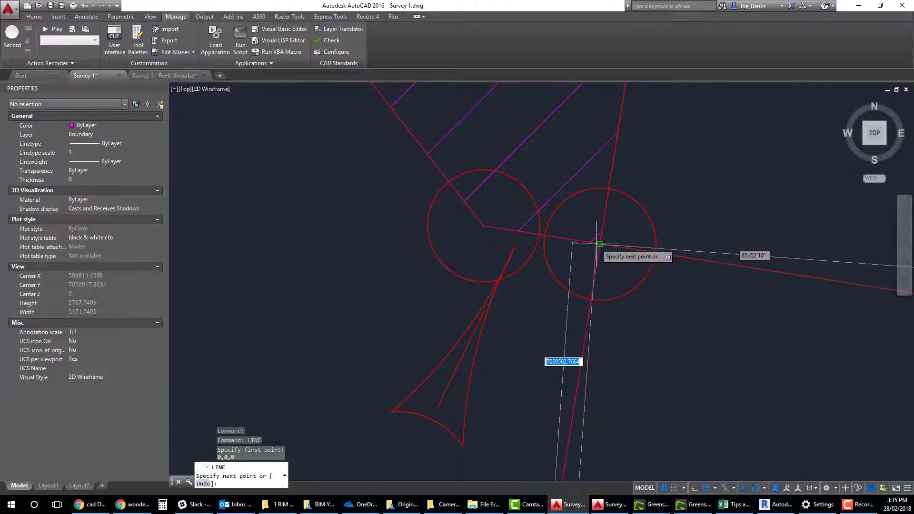
{"action": "left_click", "coordinate": [600, 244]}
{"action": "scroll", "coordinate": [613, 244], "scroll_direction": "down", "scroll_amount": 4}
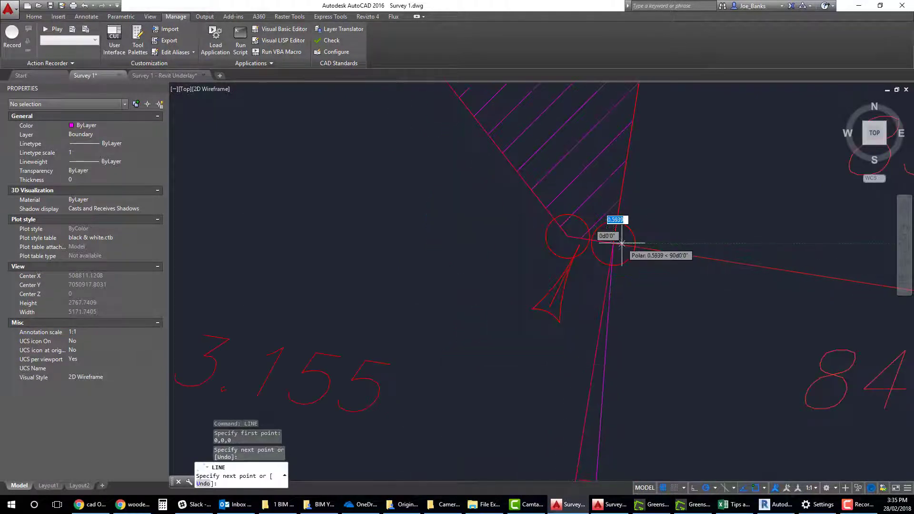
{"action": "key", "text": "Escape"}
{"action": "key", "text": "Escape"}
Step: Examine the full extent of the origin line and how far the survey plan lies from the drawing origin
{"action": "scroll", "coordinate": [616, 267], "scroll_direction": "down", "scroll_amount": 6}
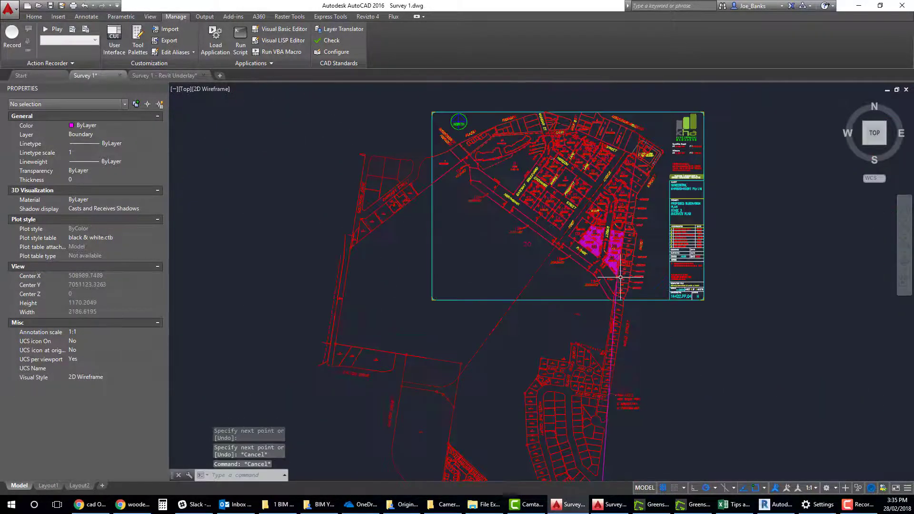
{"action": "scroll", "coordinate": [620, 277], "scroll_direction": "down", "scroll_amount": 15}
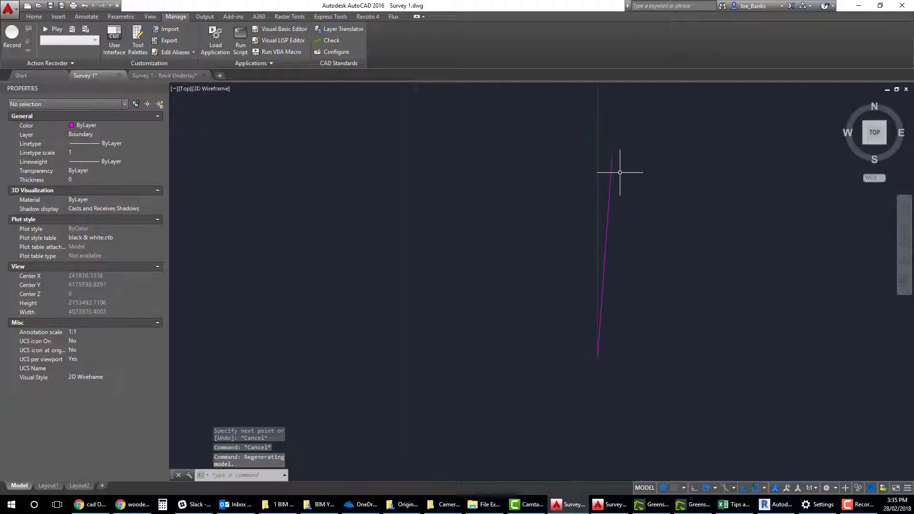
{"action": "scroll", "coordinate": [614, 277], "scroll_direction": "down", "scroll_amount": 10}
{"action": "scroll", "coordinate": [613, 157], "scroll_direction": "up", "scroll_amount": 15}
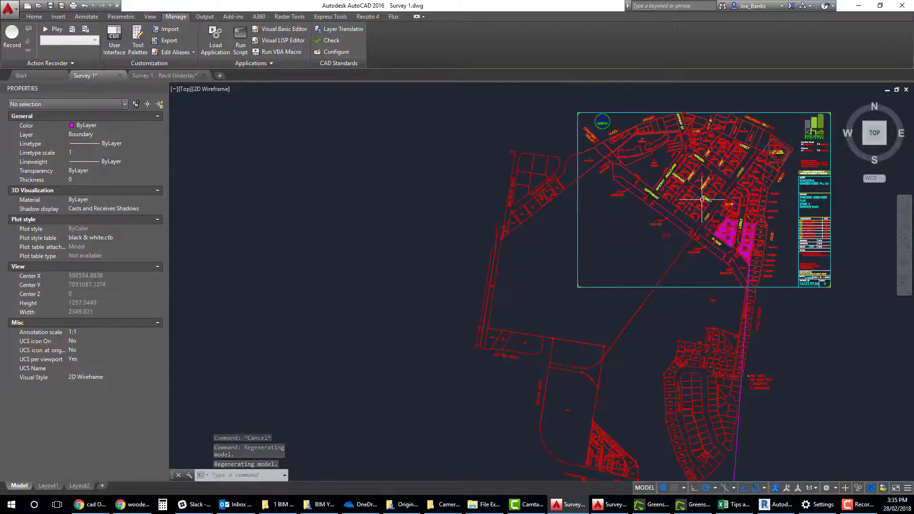
{"action": "scroll", "coordinate": [735, 215], "scroll_direction": "up", "scroll_amount": 5}
{"action": "middle_click_drag", "start_coordinate": [737, 215], "coordinate": [673, 220]}
{"action": "scroll", "coordinate": [673, 221], "scroll_direction": "down", "scroll_amount": 5}
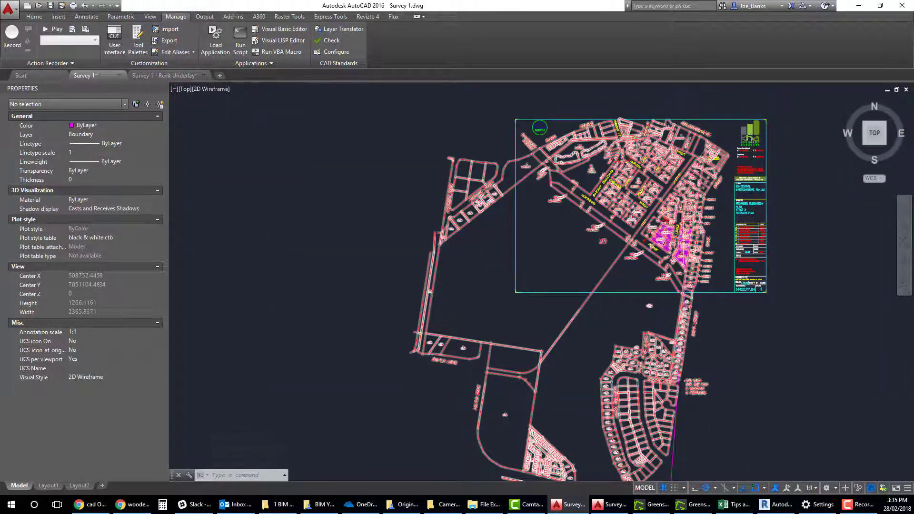
{"action": "scroll", "coordinate": [673, 222], "scroll_direction": "down", "scroll_amount": 5}
{"action": "key", "text": "Escape"}
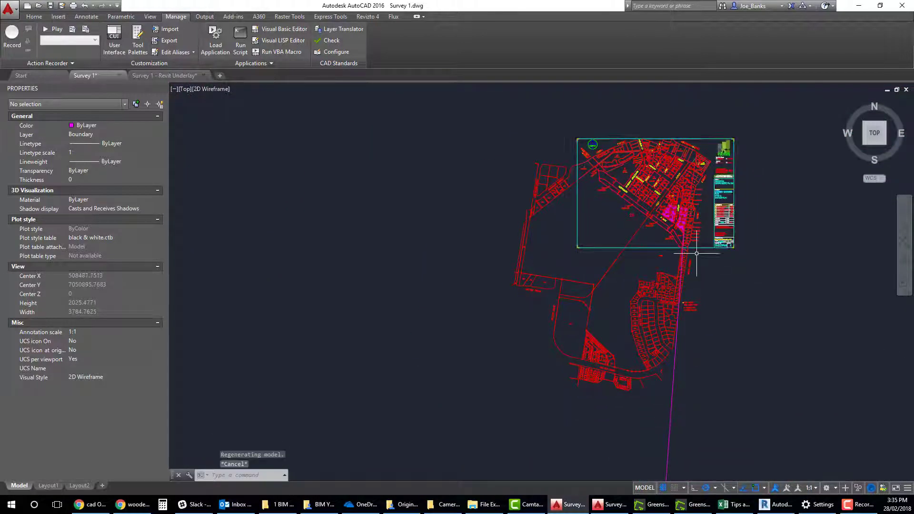
{"action": "middle_click_drag", "start_coordinate": [653, 261], "coordinate": [612, 288]}
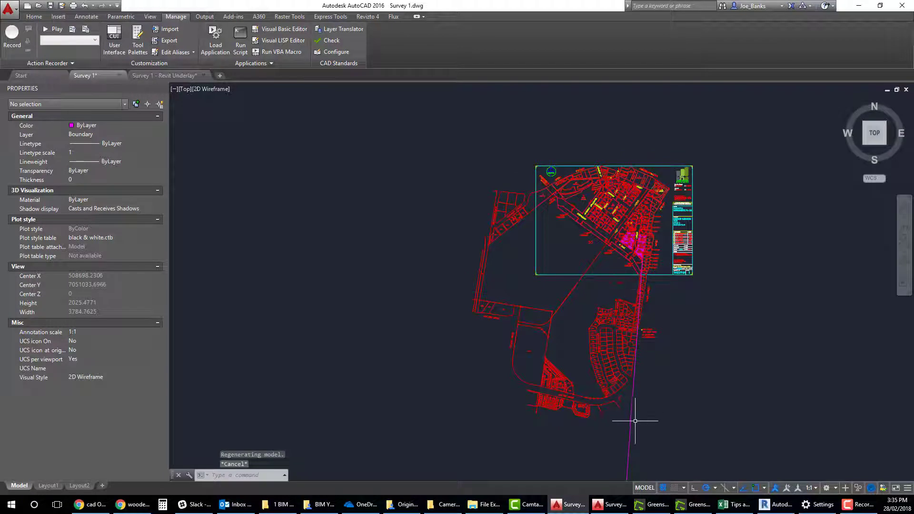
{"action": "key", "text": "Escape"}
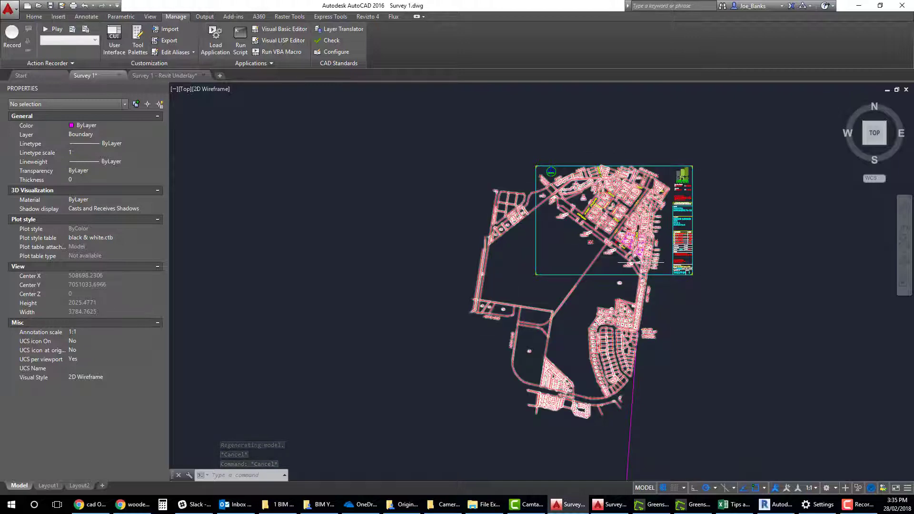
Step: Delete the drawing sheet border and title block around the survey plan
{"action": "scroll", "coordinate": [665, 255], "scroll_direction": "up", "scroll_amount": 4}
{"action": "left_click", "coordinate": [757, 260]}
{"action": "left_click", "coordinate": [679, 214]}
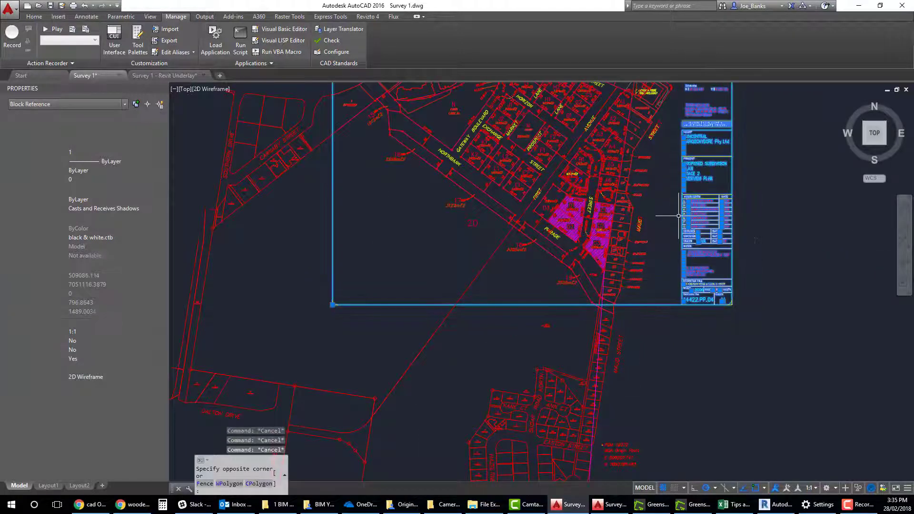
{"action": "scroll", "coordinate": [679, 214], "scroll_direction": "down", "scroll_amount": 2}
{"action": "middle_click_drag", "start_coordinate": [692, 181], "coordinate": [730, 271]}
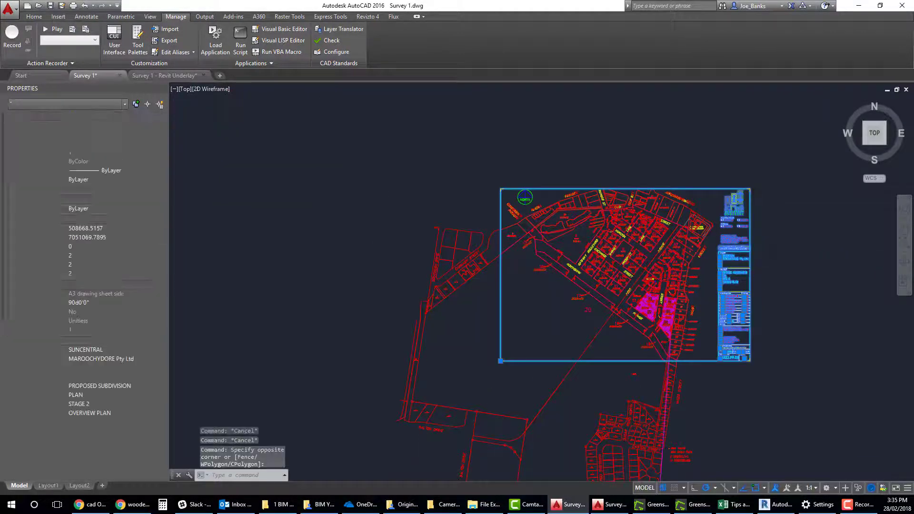
{"action": "key", "text": "Delete"}
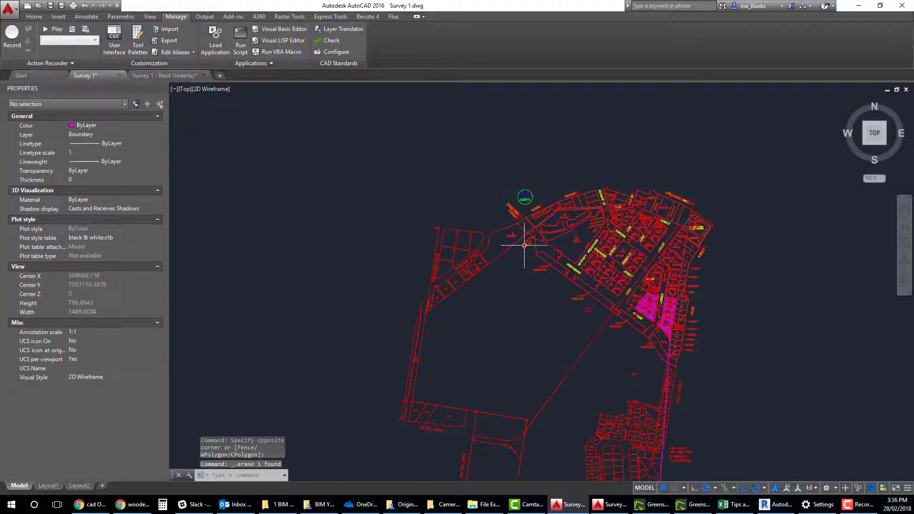
Step: Inspect the end coordinates of the origin line at lot C3's southern corner in its properties
{"action": "scroll", "coordinate": [644, 262], "scroll_direction": "up", "scroll_amount": 8}
{"action": "scroll", "coordinate": [631, 247], "scroll_direction": "up", "scroll_amount": 10}
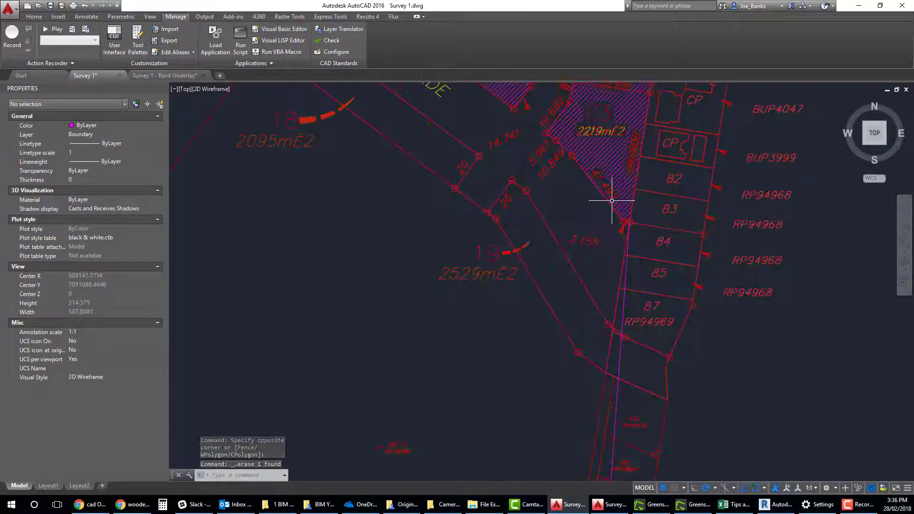
{"action": "middle_click_drag", "start_coordinate": [643, 221], "coordinate": [643, 252]}
{"action": "key", "text": "Escape"}
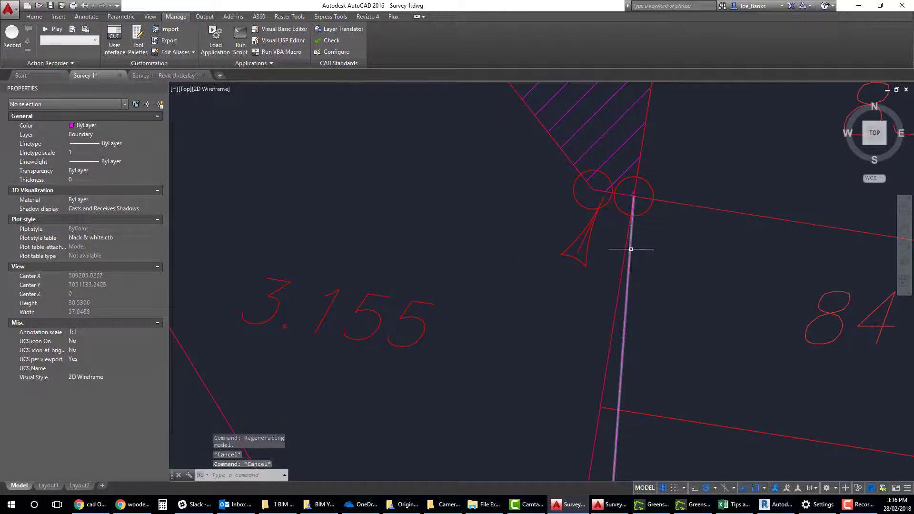
{"action": "left_click", "coordinate": [630, 249]}
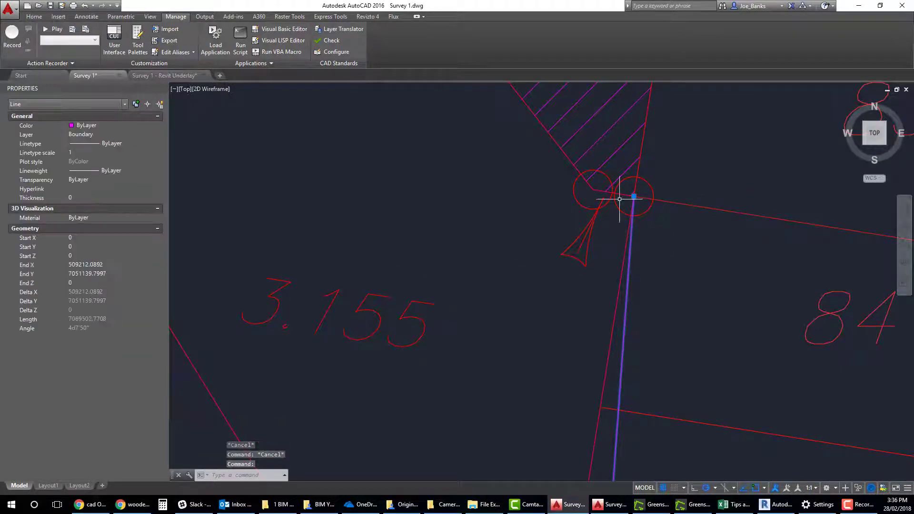
{"action": "middle_click_drag", "start_coordinate": [659, 185], "coordinate": [543, 261]}
{"action": "key", "text": "Delete"}
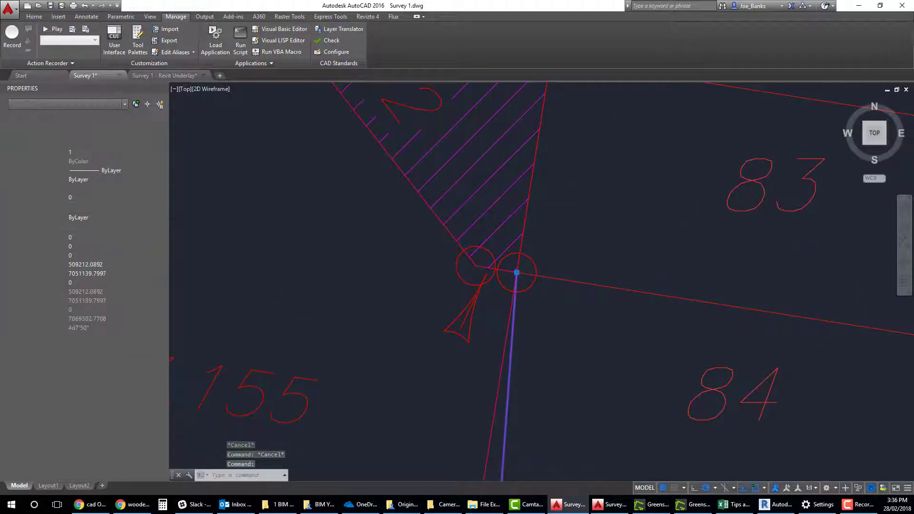
{"action": "key", "text": "Escape"}
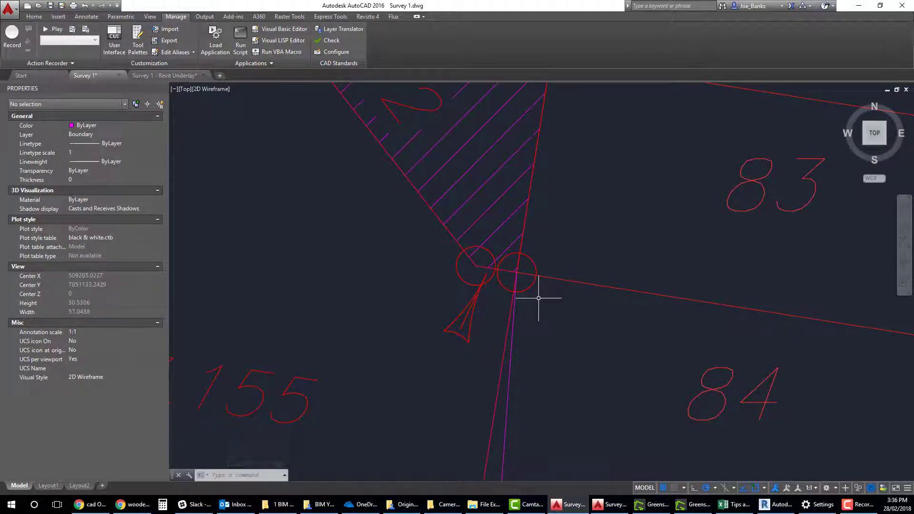
Step: Label lot C3's southern corner with a leader and the coordinates N 7,051,139,800 and E 509,212,089
{"action": "scroll", "coordinate": [543, 326], "scroll_direction": "down", "scroll_amount": 8}
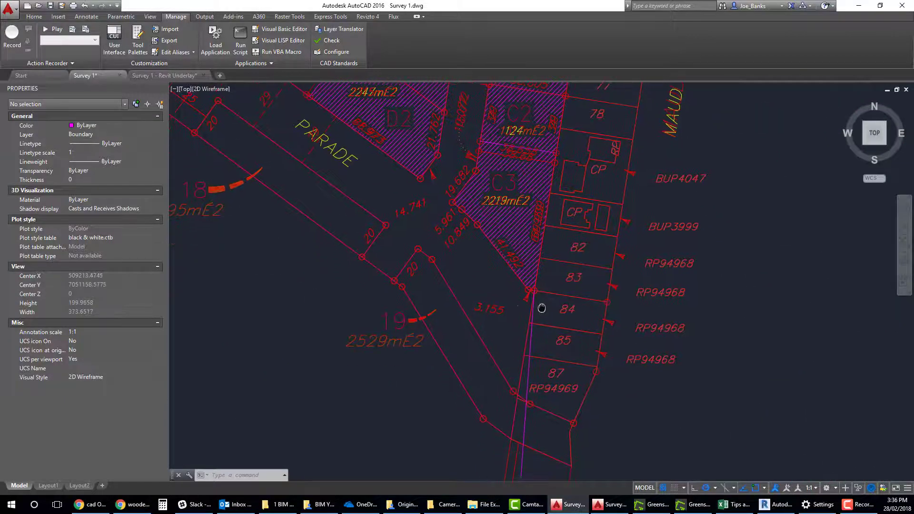
{"action": "key", "text": "Escape"}
{"action": "left_click", "coordinate": [530, 301]}
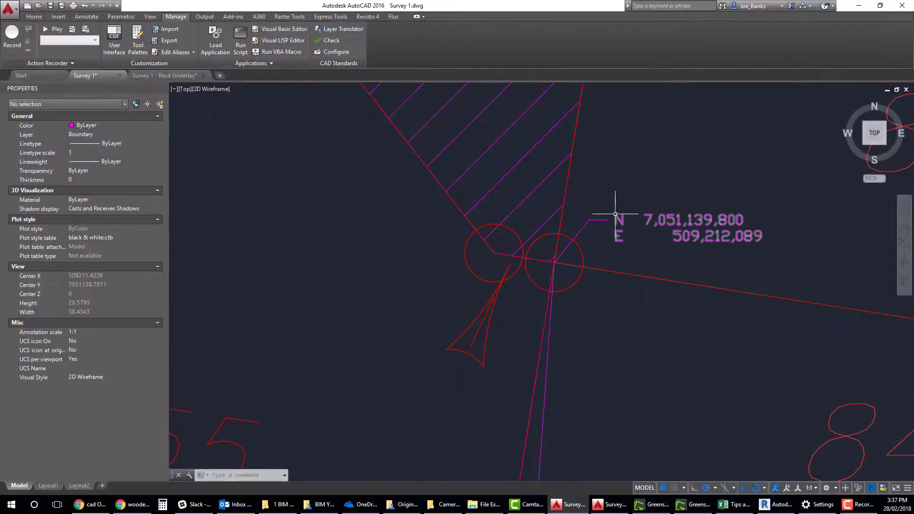
{"action": "scroll", "coordinate": [637, 200], "scroll_direction": "up", "scroll_amount": 2}
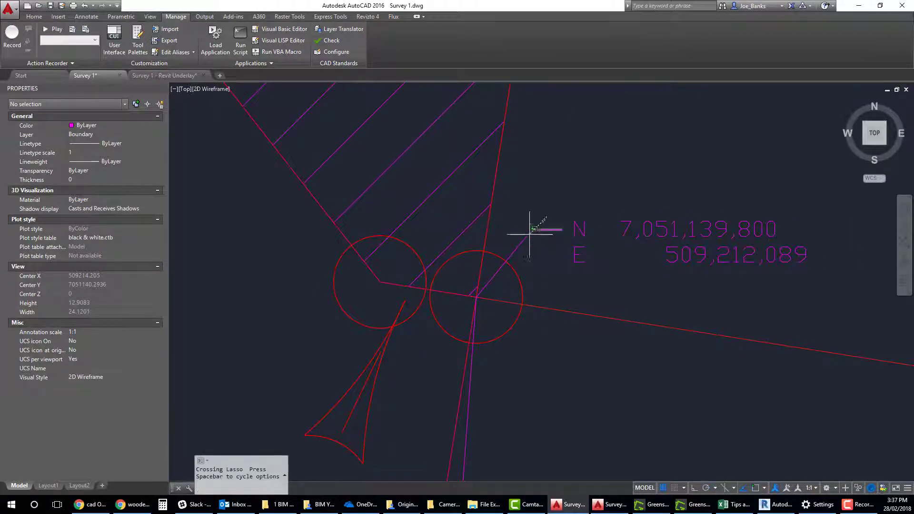
{"action": "mouse_move", "coordinate": [535, 228]}
{"action": "left_mouse_down"}
{"action": "mouse_move", "coordinate": [546, 202]}
{"action": "mouse_move", "coordinate": [555, 213]}
{"action": "left_mouse_up"}
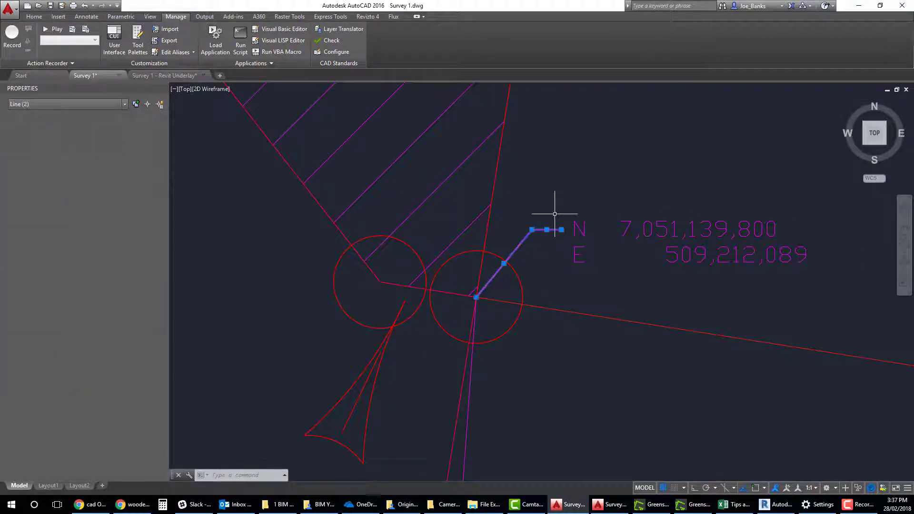
{"action": "key", "text": "Escape"}
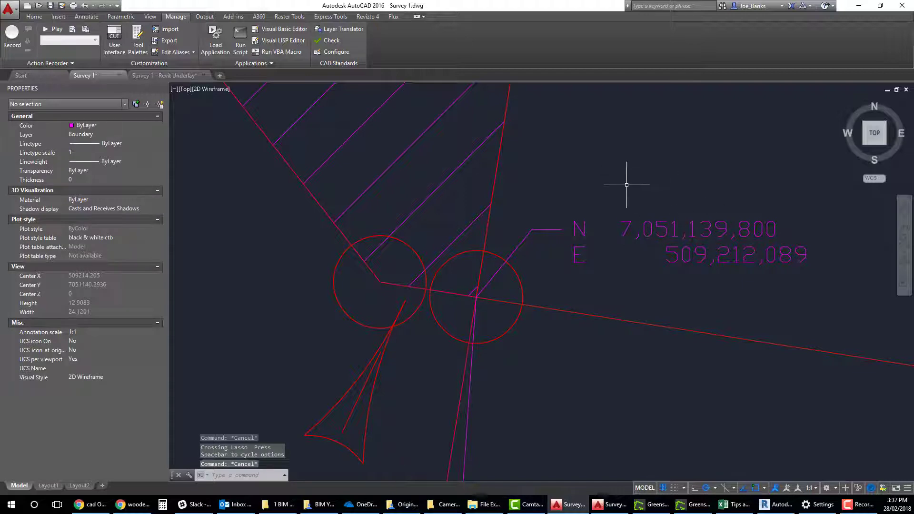
Step: Inspect the coordinate label at lot C3's southern corner in its properties to identify its text style
{"action": "scroll", "coordinate": [605, 246], "scroll_direction": "down", "scroll_amount": 4}
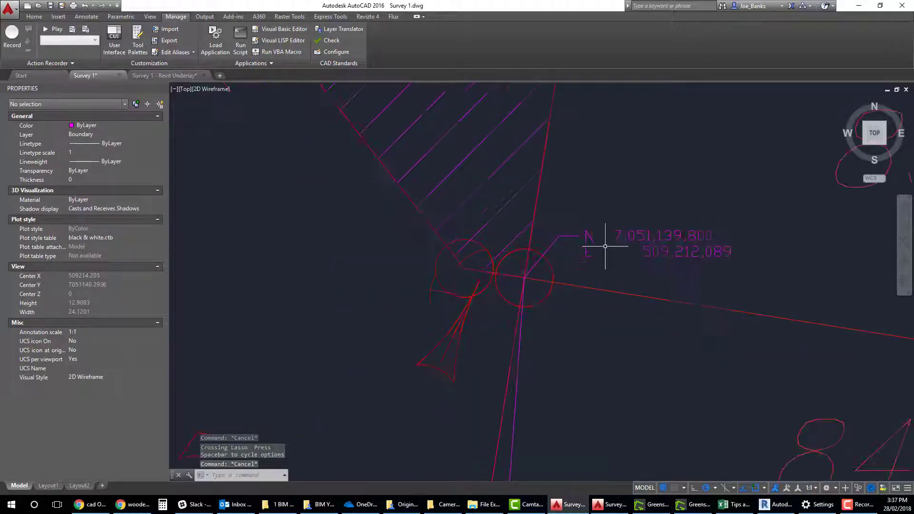
{"action": "scroll", "coordinate": [610, 227], "scroll_direction": "up", "scroll_amount": 4}
{"action": "middle_click_drag", "start_coordinate": [617, 186], "coordinate": [585, 192]}
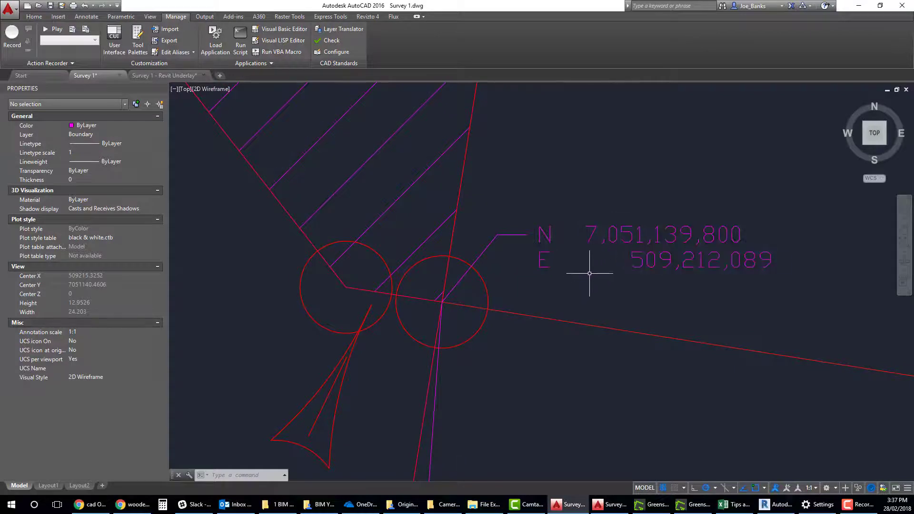
{"action": "left_click", "coordinate": [609, 235]}
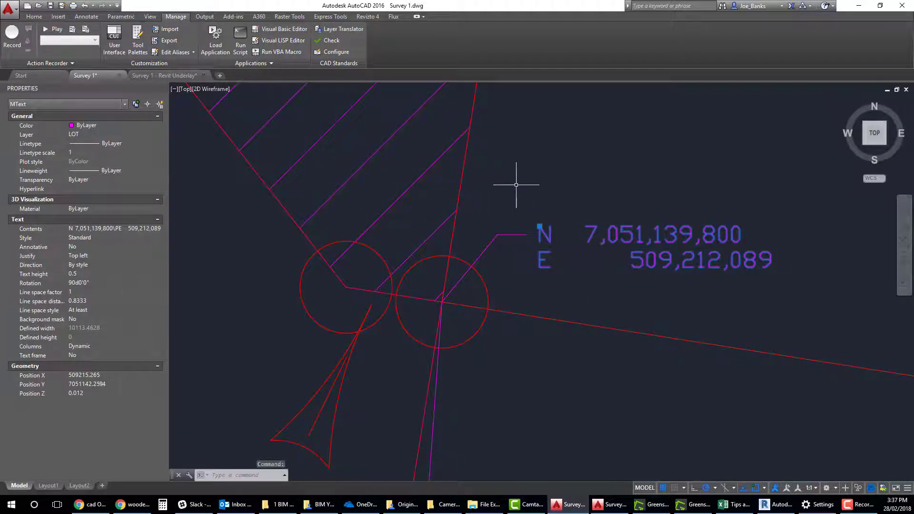
{"action": "key", "text": "Escape"}
{"action": "key", "text": "Escape"}
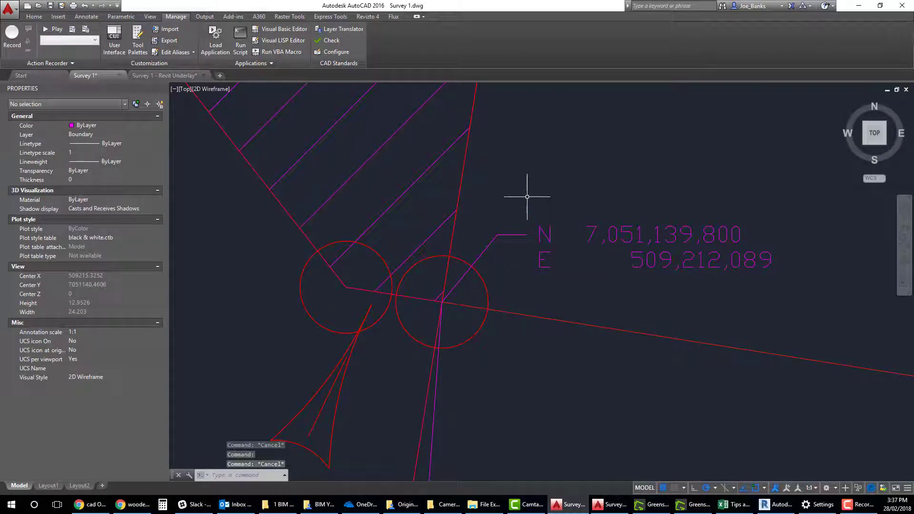
Step: Change the font of the Standard text style to Arial and apply it
{"action": "type", "text": "STYle"}
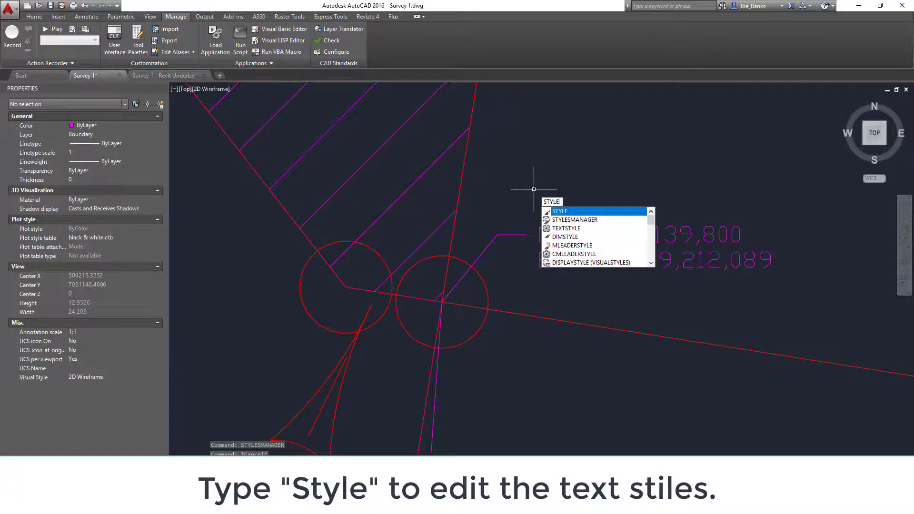
{"action": "key", "text": "Return"}
{"action": "left_click_drag", "start_coordinate": [470, 160], "coordinate": [346, 118]}
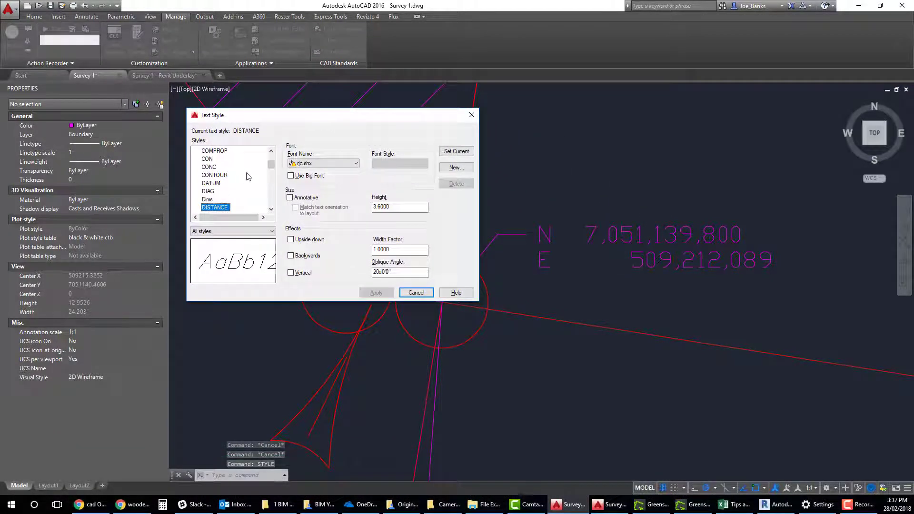
{"action": "left_click_drag", "start_coordinate": [272, 164], "coordinate": [272, 157]}
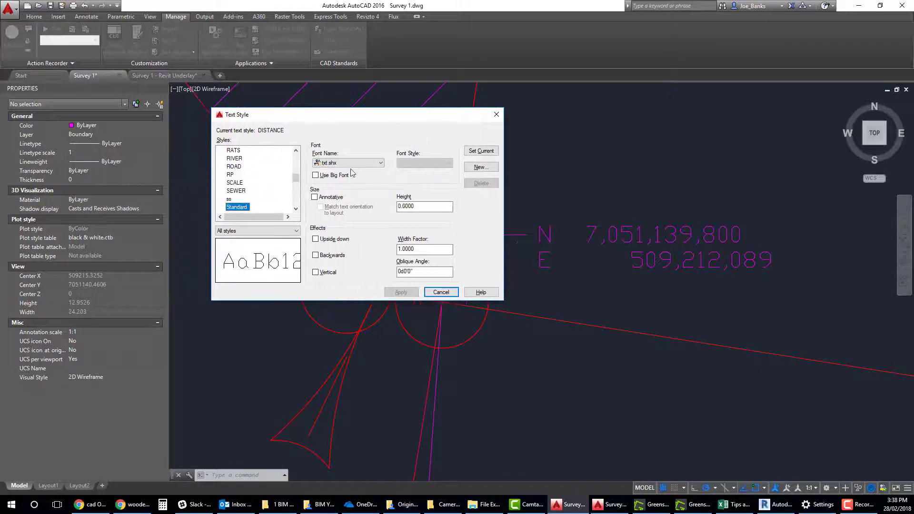
{"action": "left_click", "coordinate": [381, 162]}
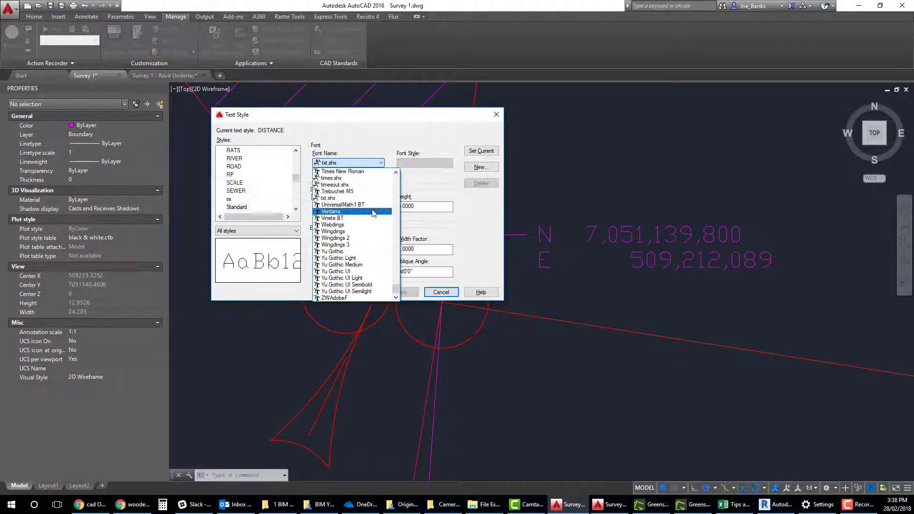
{"action": "scroll", "coordinate": [373, 213], "scroll_direction": "up", "scroll_amount": 10}
{"action": "scroll", "coordinate": [366, 208], "scroll_direction": "down", "scroll_amount": 2}
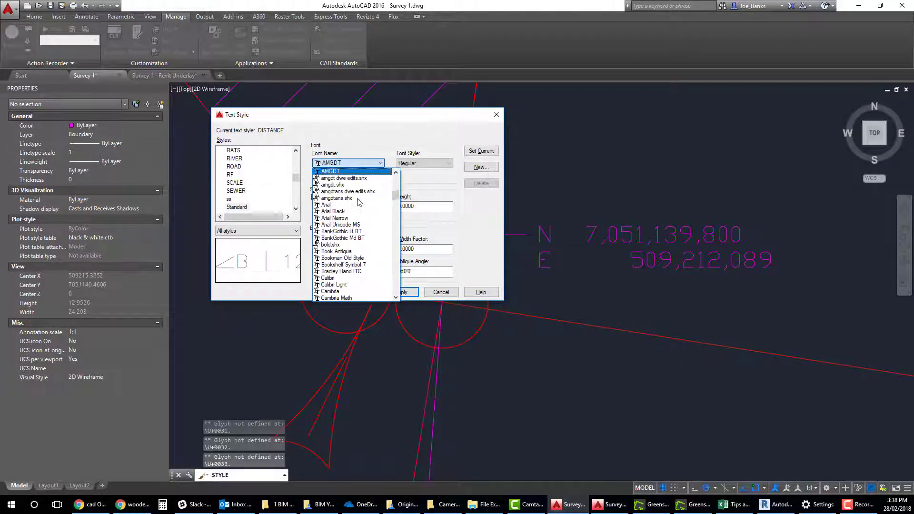
{"action": "scroll", "coordinate": [359, 202], "scroll_direction": "down", "scroll_amount": 2}
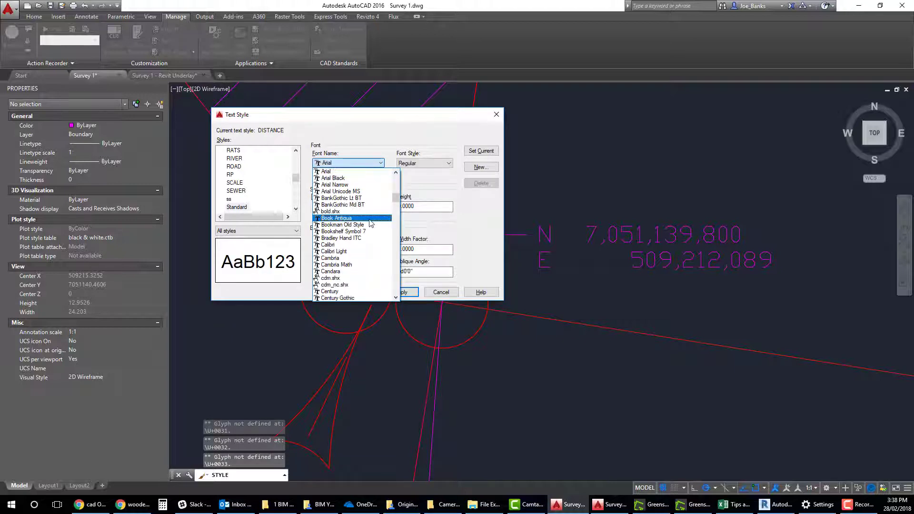
{"action": "left_click", "coordinate": [334, 172]}
{"action": "left_click", "coordinate": [404, 291]}
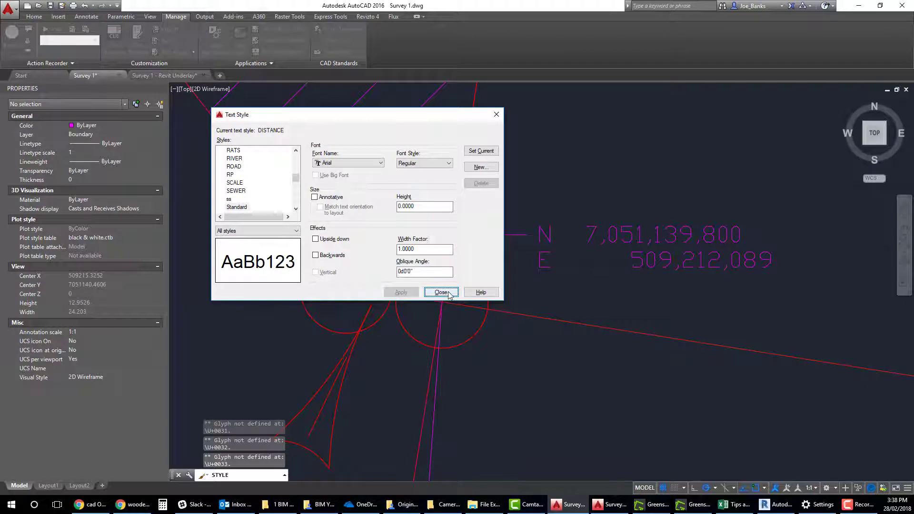
{"action": "left_click", "coordinate": [425, 293]}
Step: Refresh the northing and easting label by opening its text for editing, and enter the regen command
{"action": "scroll", "coordinate": [547, 241], "scroll_direction": "down", "scroll_amount": 5}
{"action": "left_click", "coordinate": [635, 223]}
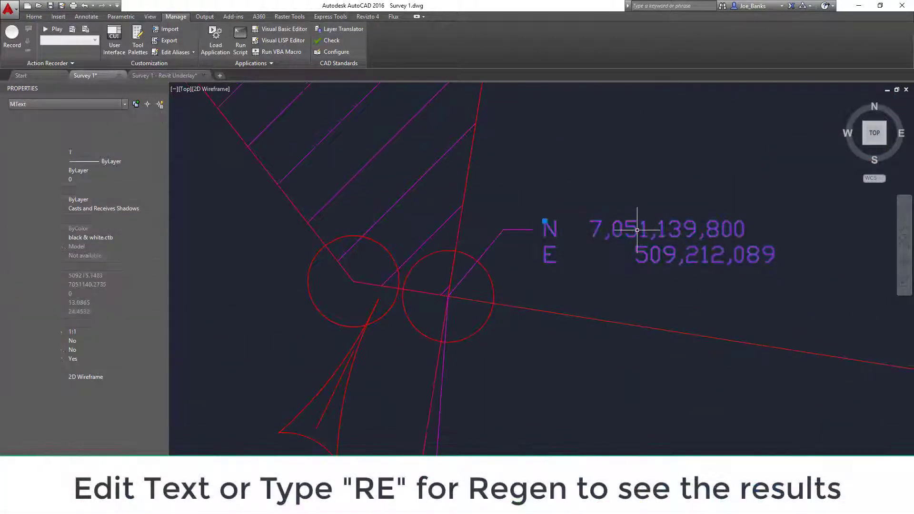
{"action": "scroll", "coordinate": [630, 233], "scroll_direction": "up", "scroll_amount": 2}
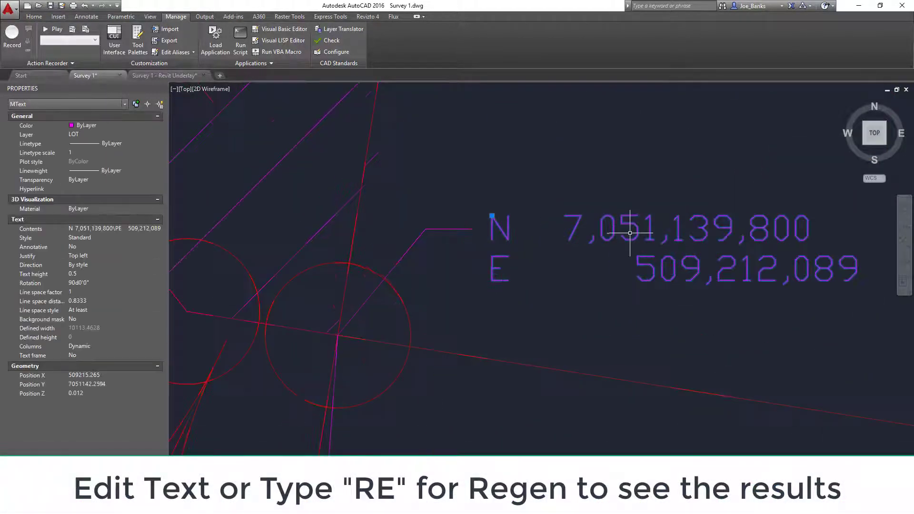
{"action": "double_click", "coordinate": [605, 217]}
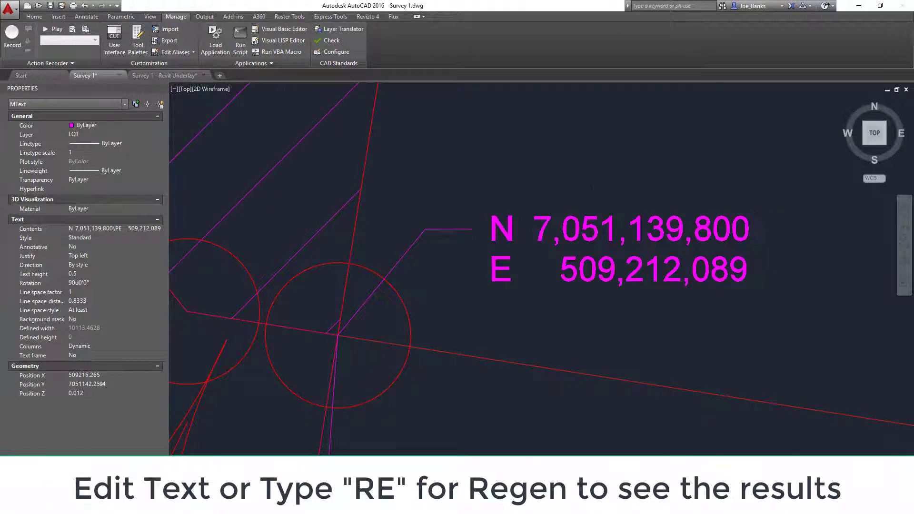
{"action": "left_click", "coordinate": [552, 164]}
{"action": "type", "text": "re"}
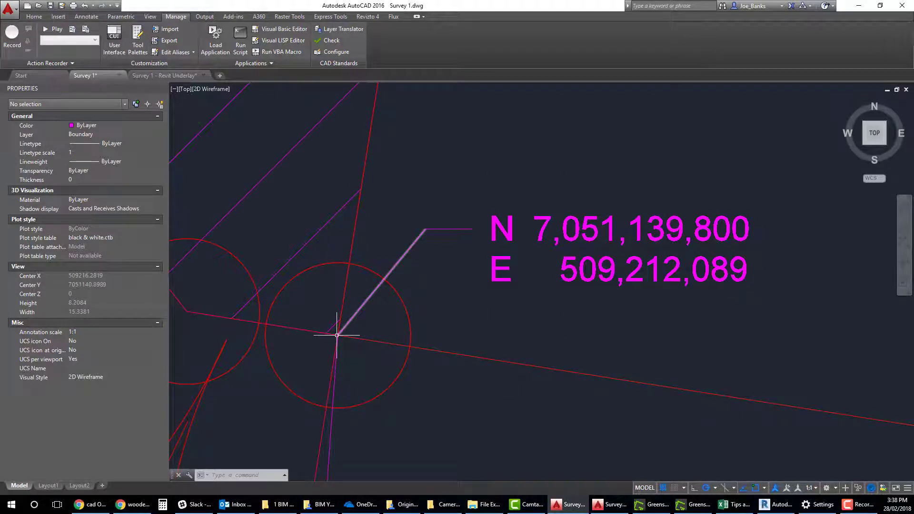
Step: Examine where the labelled corner of lot C3 sits relative to the hatched lots and the neighbouring boundaries
{"action": "scroll", "coordinate": [597, 224], "scroll_direction": "down", "scroll_amount": 4}
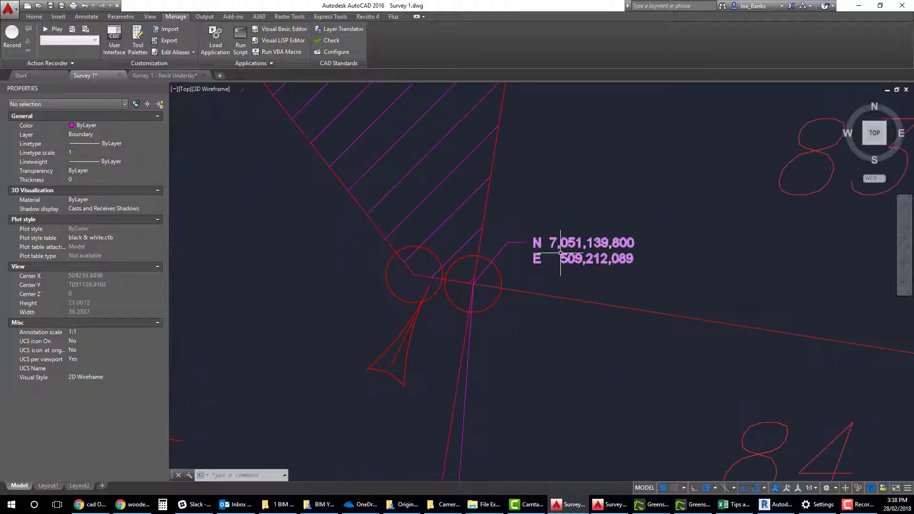
{"action": "scroll", "coordinate": [560, 254], "scroll_direction": "down", "scroll_amount": 2}
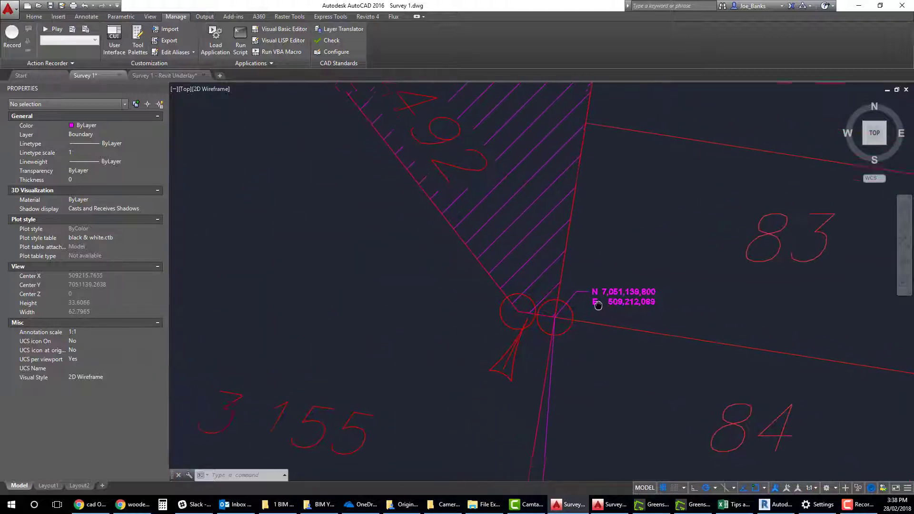
{"action": "scroll", "coordinate": [628, 324], "scroll_direction": "down", "scroll_amount": 4}
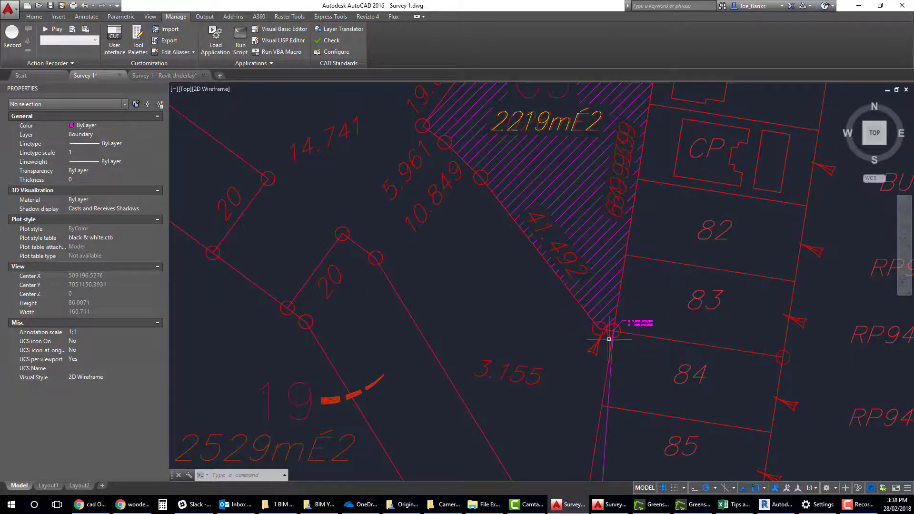
{"action": "scroll", "coordinate": [633, 333], "scroll_direction": "up", "scroll_amount": 4}
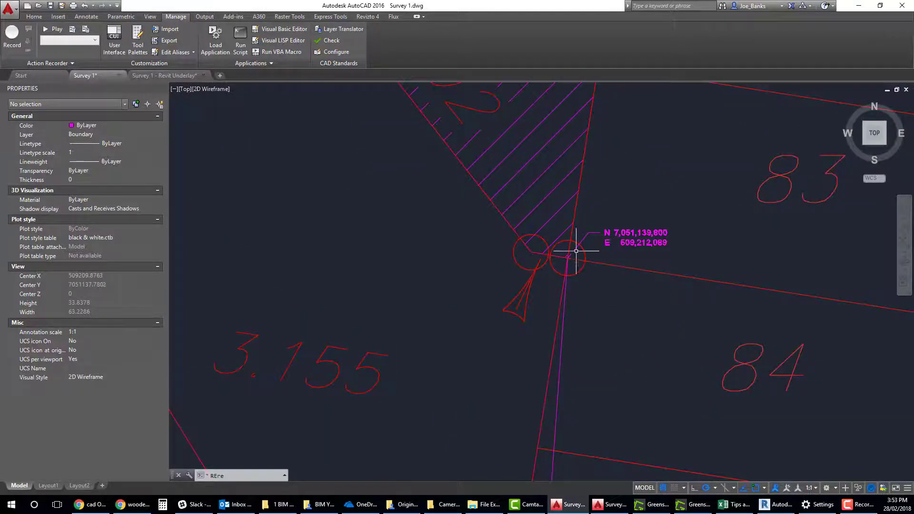
{"action": "scroll", "coordinate": [576, 250], "scroll_direction": "down", "scroll_amount": 8}
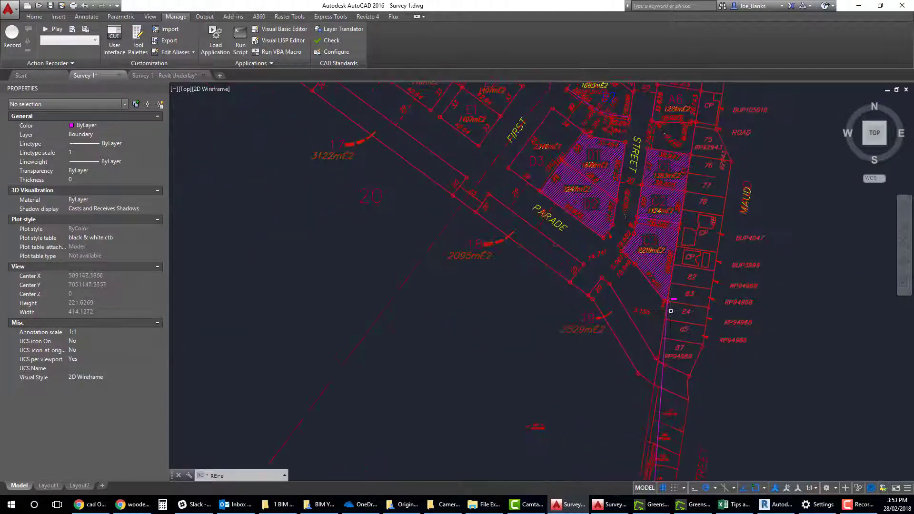
{"action": "middle_click_drag", "start_coordinate": [669, 312], "coordinate": [662, 332]}
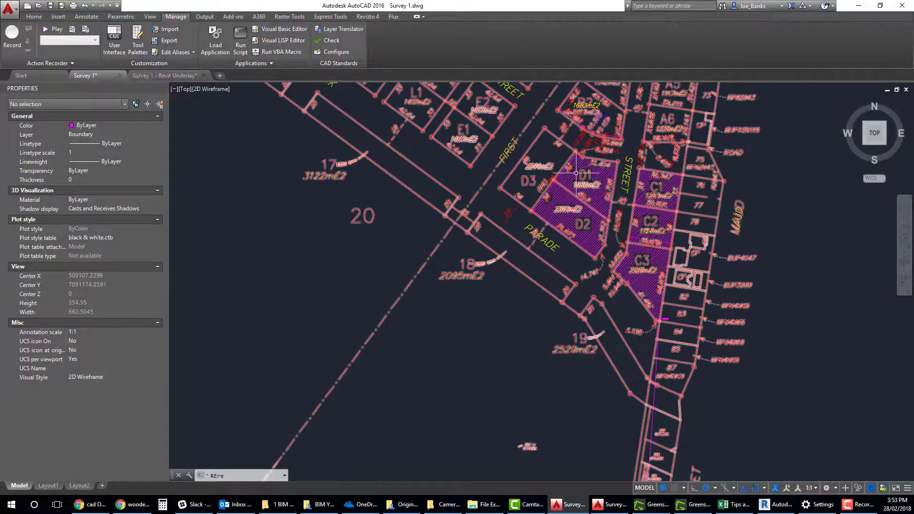
{"action": "scroll", "coordinate": [617, 312], "scroll_direction": "up", "scroll_amount": 2}
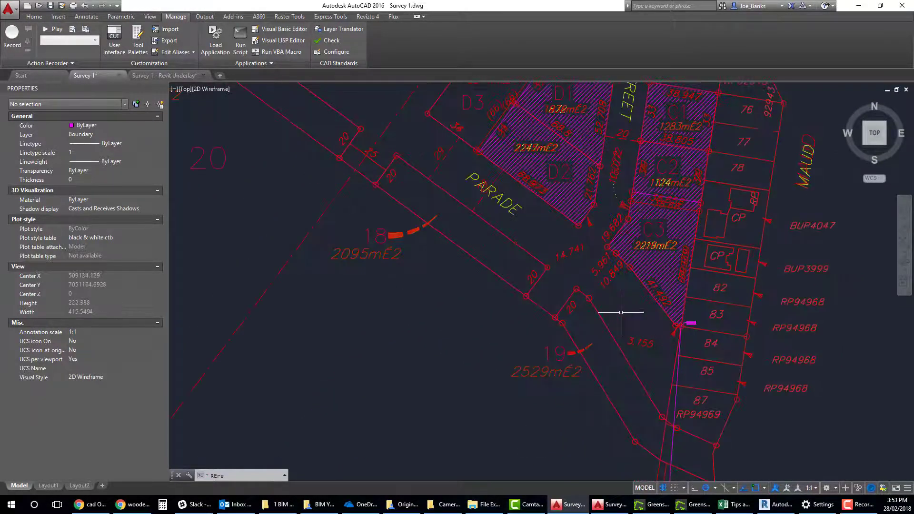
{"action": "middle_click_drag", "start_coordinate": [622, 314], "coordinate": [625, 356]}
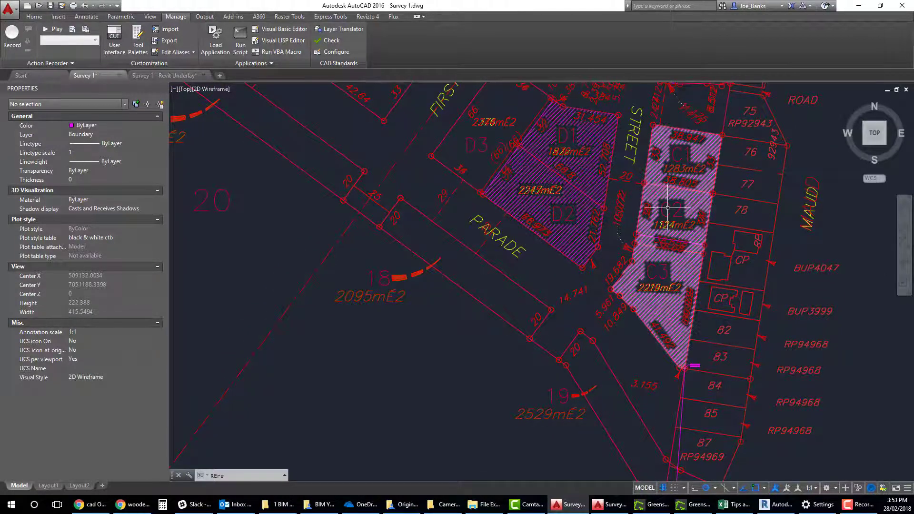
{"action": "scroll", "coordinate": [634, 272], "scroll_direction": "up", "scroll_amount": 1}
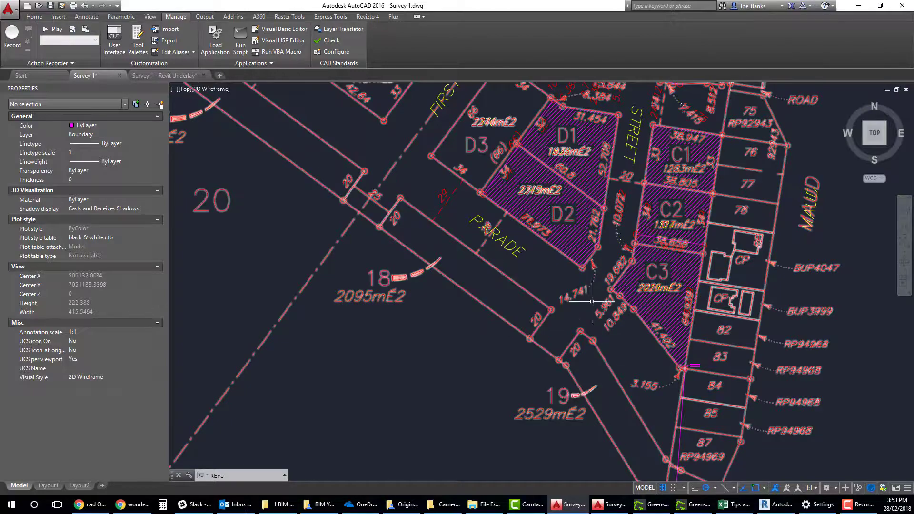
{"action": "scroll", "coordinate": [585, 292], "scroll_direction": "up", "scroll_amount": 1}
{"action": "scroll", "coordinate": [684, 384], "scroll_direction": "up", "scroll_amount": 1}
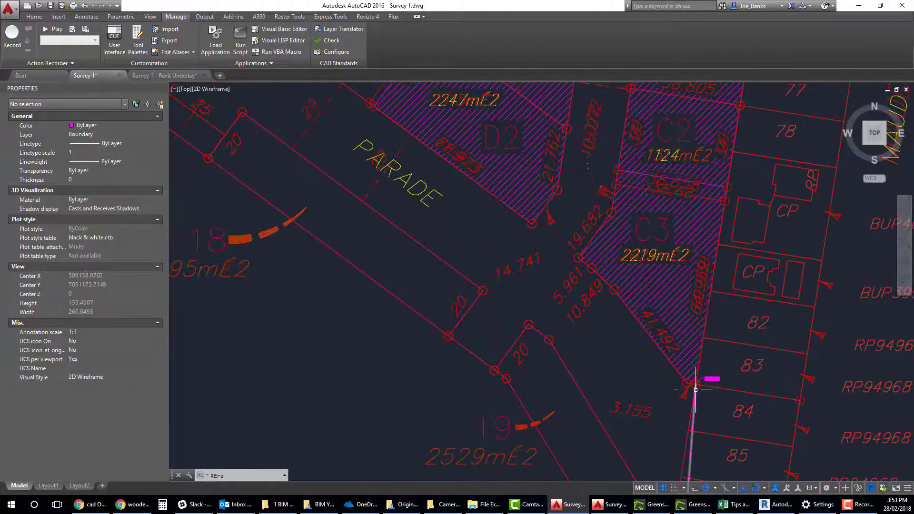
{"action": "middle_click_drag", "start_coordinate": [626, 387], "coordinate": [580, 327]}
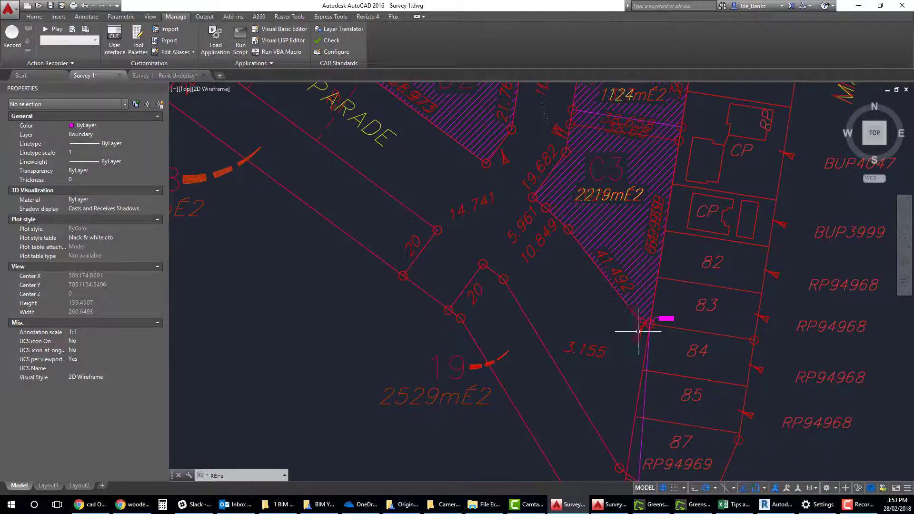
{"action": "middle_click_drag", "start_coordinate": [561, 305], "coordinate": [558, 314]}
{"action": "scroll", "coordinate": [558, 313], "scroll_direction": "up", "scroll_amount": 2}
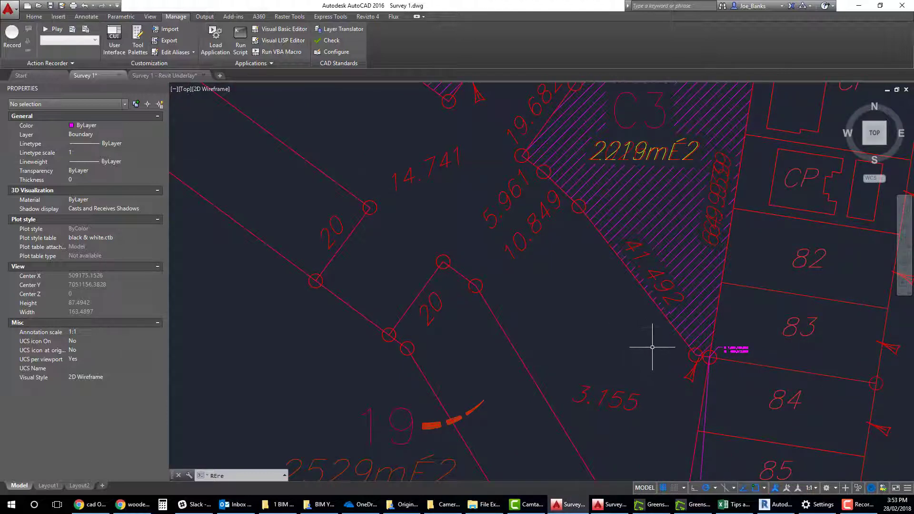
Step: Review the wider survey plan and the hatched C and D lots along Parade and the adjoining street
{"action": "scroll", "coordinate": [652, 347], "scroll_direction": "down", "scroll_amount": 8}
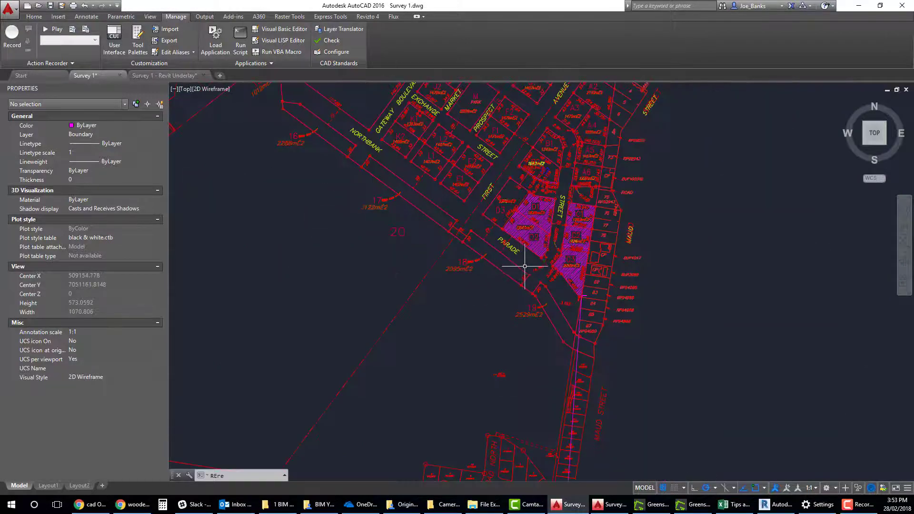
{"action": "scroll", "coordinate": [559, 283], "scroll_direction": "up", "scroll_amount": 2}
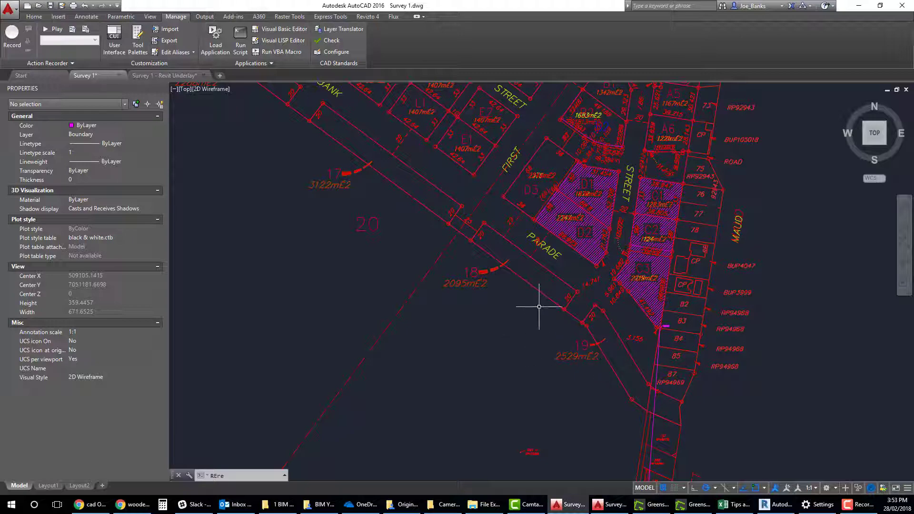
{"action": "scroll", "coordinate": [553, 249], "scroll_direction": "up", "scroll_amount": 4}
{"action": "mouse_move", "coordinate": [591, 286]}
{"action": "middle_mouse_down"}
{"action": "mouse_move", "coordinate": [542, 302]}
{"action": "mouse_move", "coordinate": [502, 338]}
{"action": "mouse_move", "coordinate": [495, 323]}
{"action": "middle_mouse_up"}
{"action": "scroll", "coordinate": [535, 318], "scroll_direction": "down", "scroll_amount": 3}
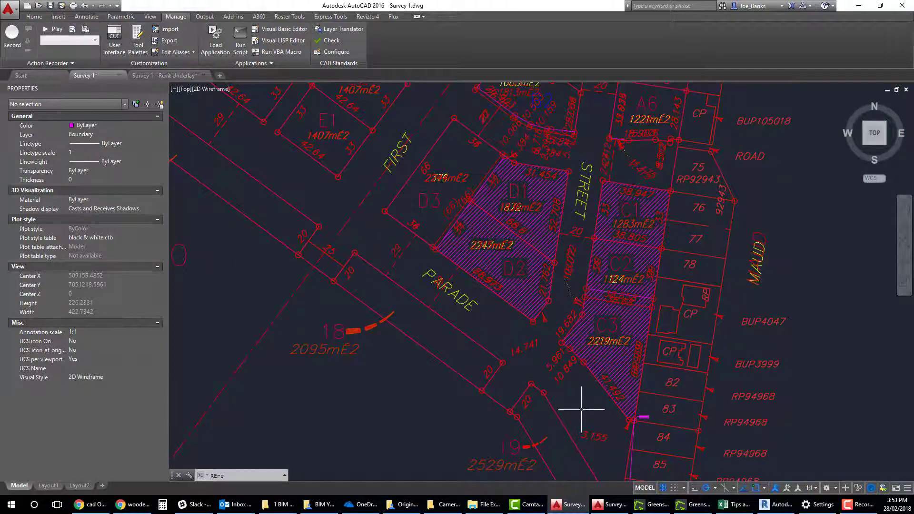
{"action": "middle_click_drag", "start_coordinate": [581, 409], "coordinate": [599, 379]}
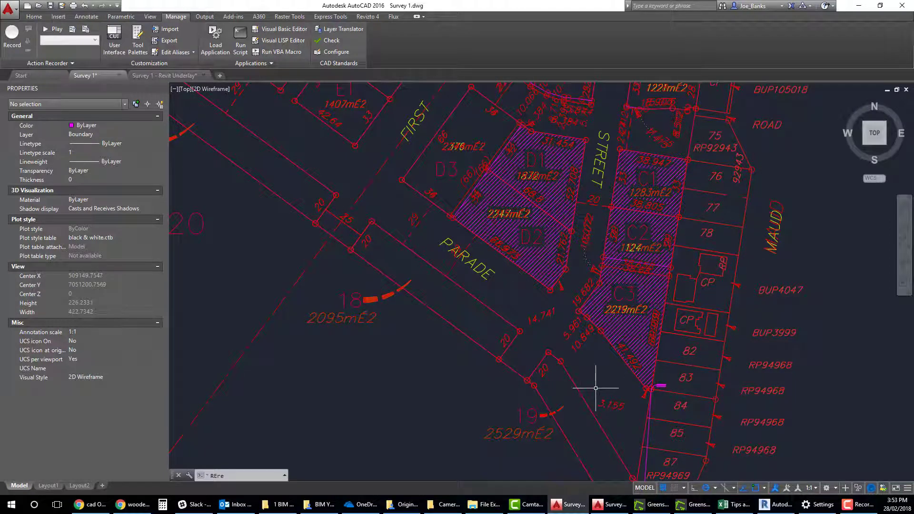
{"action": "middle_click_drag", "start_coordinate": [601, 379], "coordinate": [603, 361]}
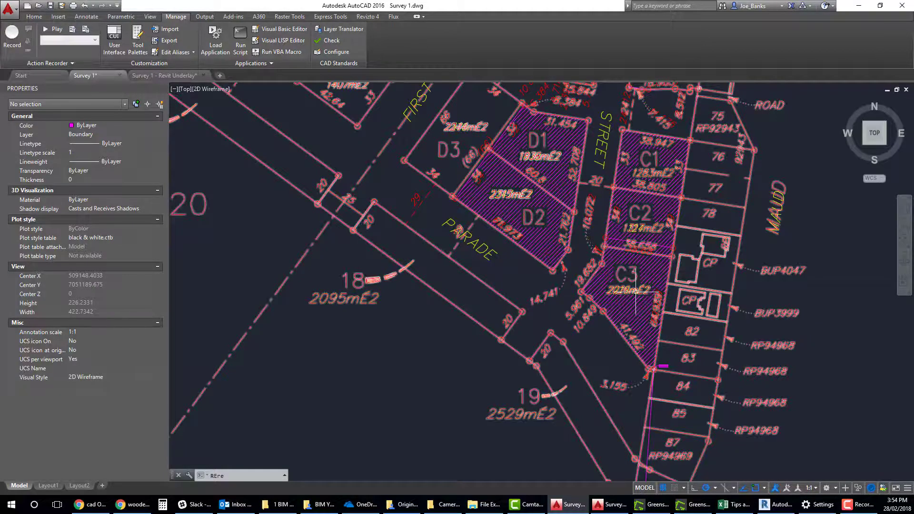
{"action": "scroll", "coordinate": [600, 285], "scroll_direction": "up", "scroll_amount": 2}
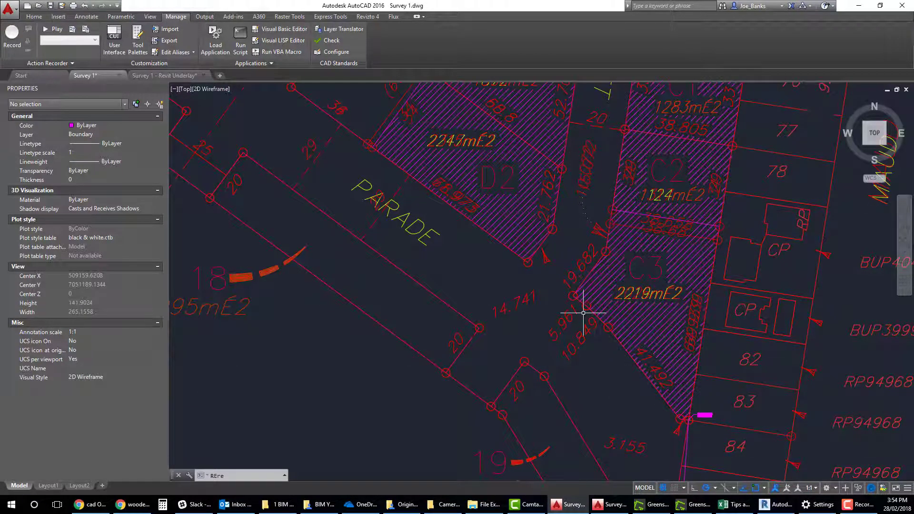
{"action": "scroll", "coordinate": [584, 369], "scroll_direction": "down", "scroll_amount": 1}
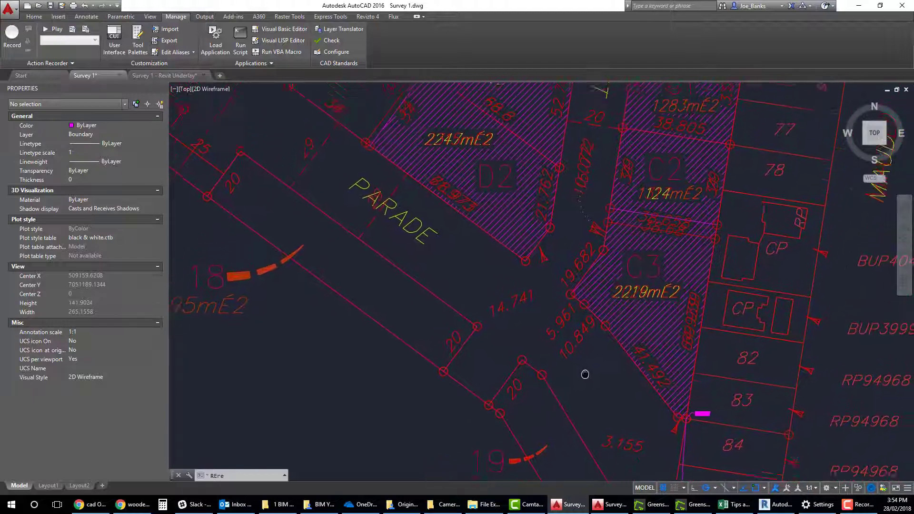
{"action": "scroll", "coordinate": [539, 289], "scroll_direction": "up", "scroll_amount": 1}
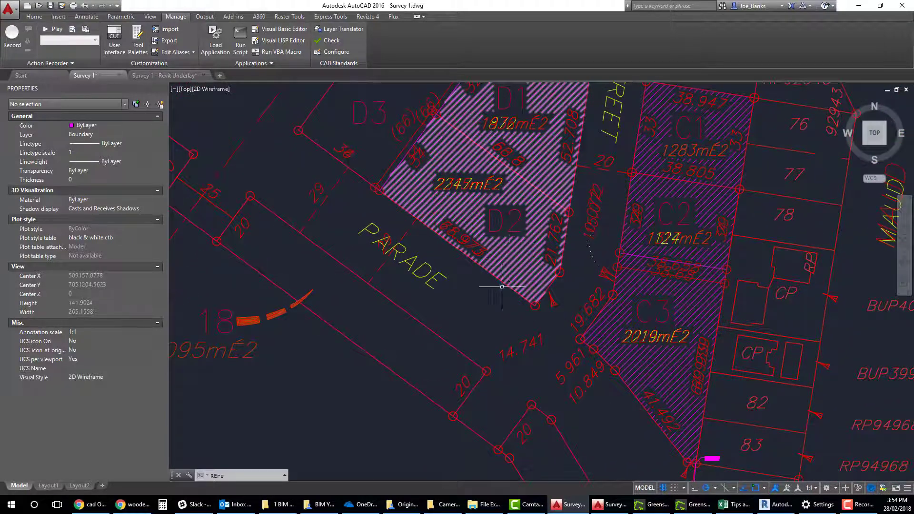
{"action": "scroll", "coordinate": [495, 315], "scroll_direction": "down", "scroll_amount": 2}
{"action": "middle_click_drag", "start_coordinate": [498, 328], "coordinate": [542, 333]}
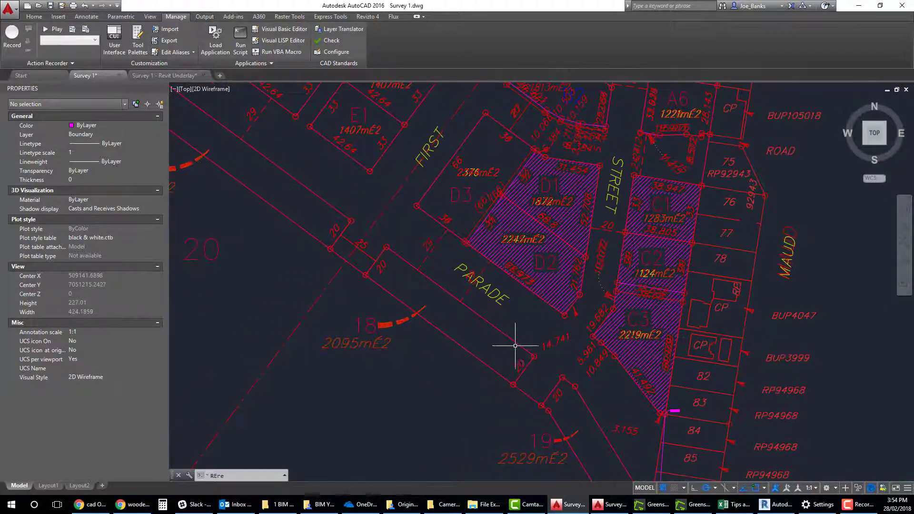
{"action": "scroll", "coordinate": [487, 330], "scroll_direction": "down", "scroll_amount": 2}
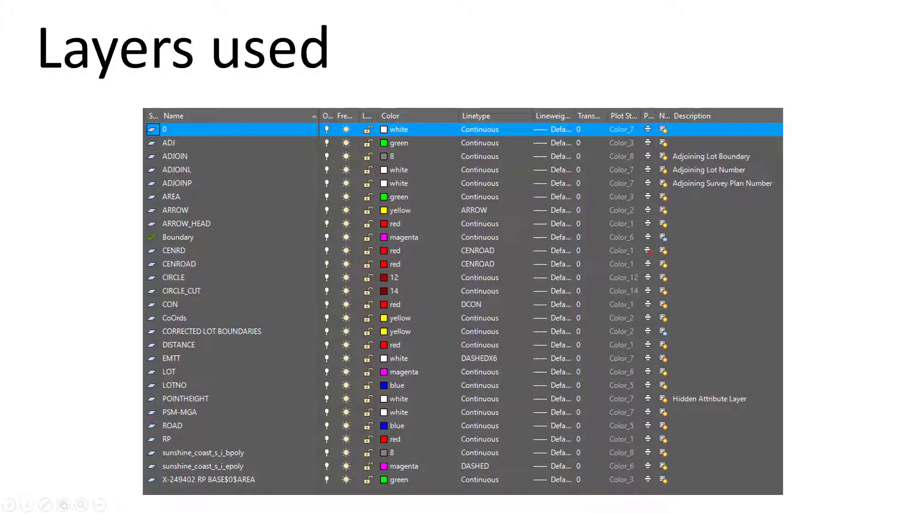
Step: Open the layer manager and sort the layer list by freeze state
{"action": "type", "text": "LA"}
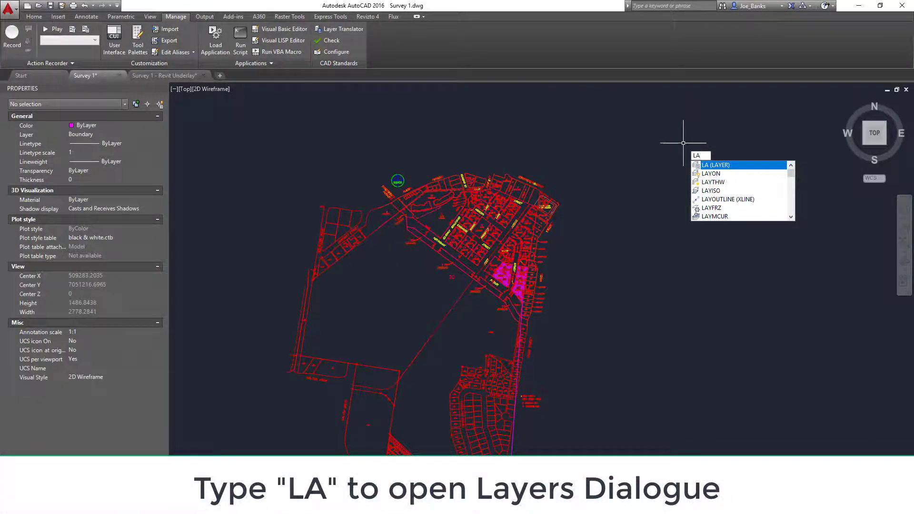
{"action": "key", "text": "Return"}
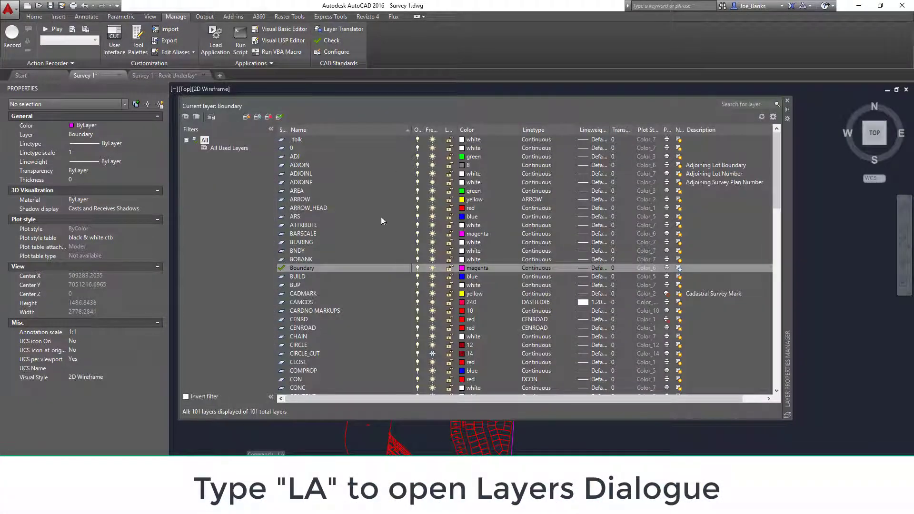
{"action": "mouse_move", "coordinate": [774, 163]}
{"action": "left_mouse_down"}
{"action": "mouse_move", "coordinate": [783, 202]}
{"action": "mouse_move", "coordinate": [777, 149]}
{"action": "left_mouse_up"}
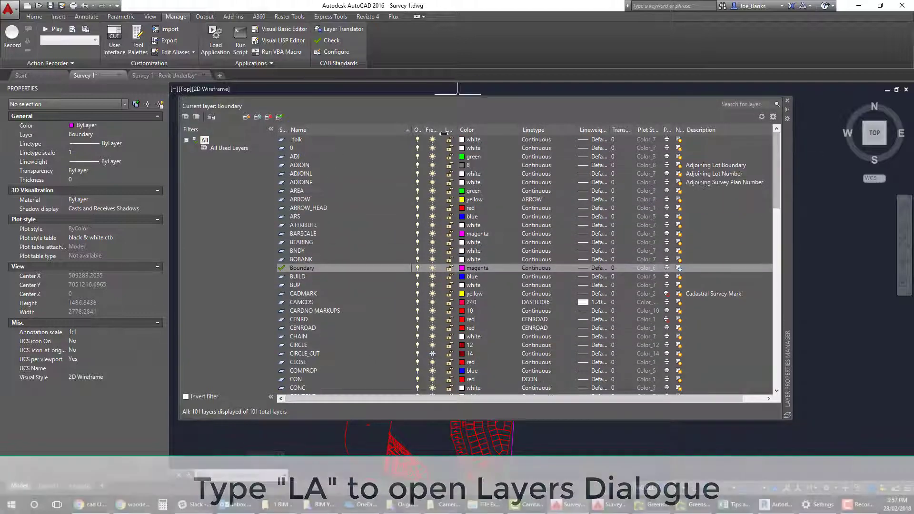
{"action": "left_click", "coordinate": [427, 132]}
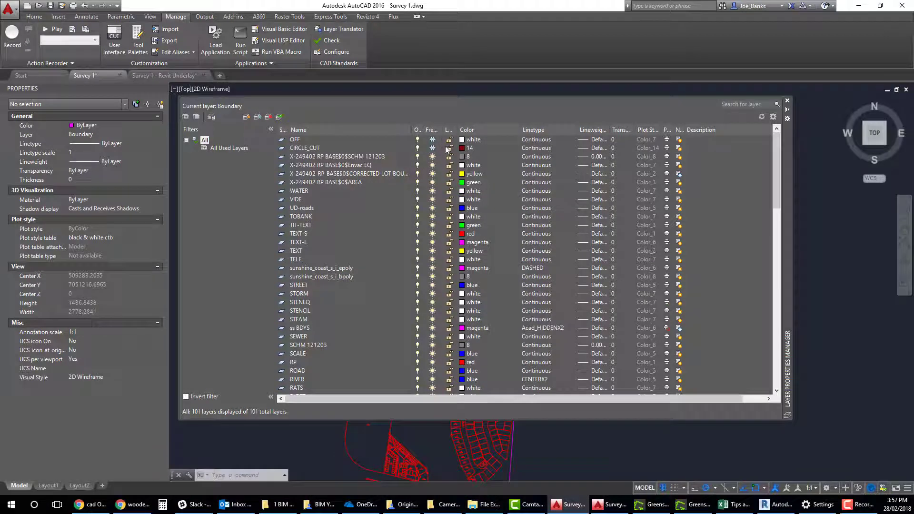
{"action": "left_click_drag", "start_coordinate": [775, 153], "coordinate": [785, 127]}
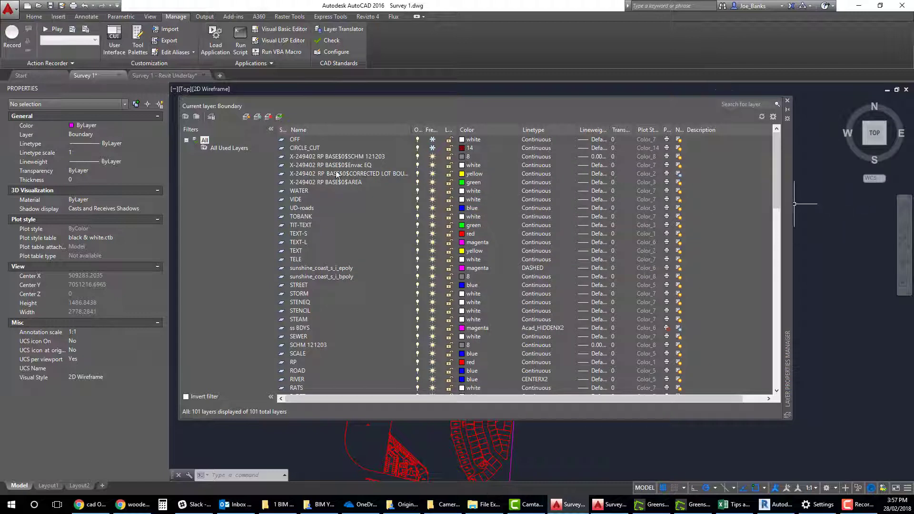
Step: Look through the whole sorted layer list, checking which layers are frozen, and close the layer manager
{"action": "scroll", "coordinate": [318, 255], "scroll_direction": "down", "scroll_amount": 20}
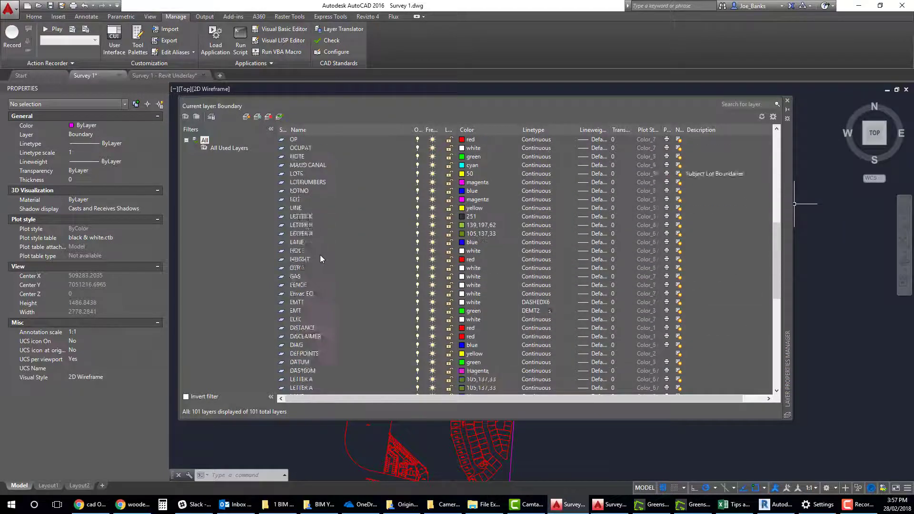
{"action": "scroll", "coordinate": [320, 255], "scroll_direction": "down", "scroll_amount": 1}
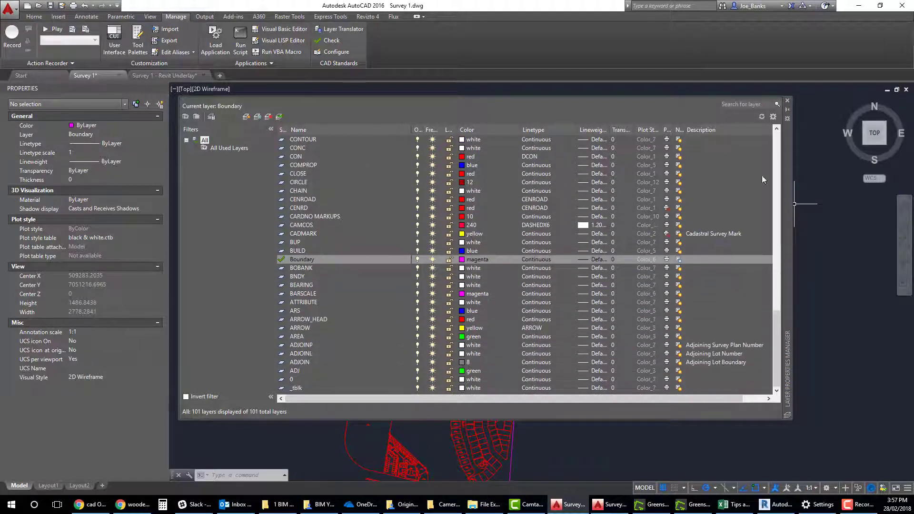
{"action": "left_click_drag", "start_coordinate": [777, 335], "coordinate": [790, 139]}
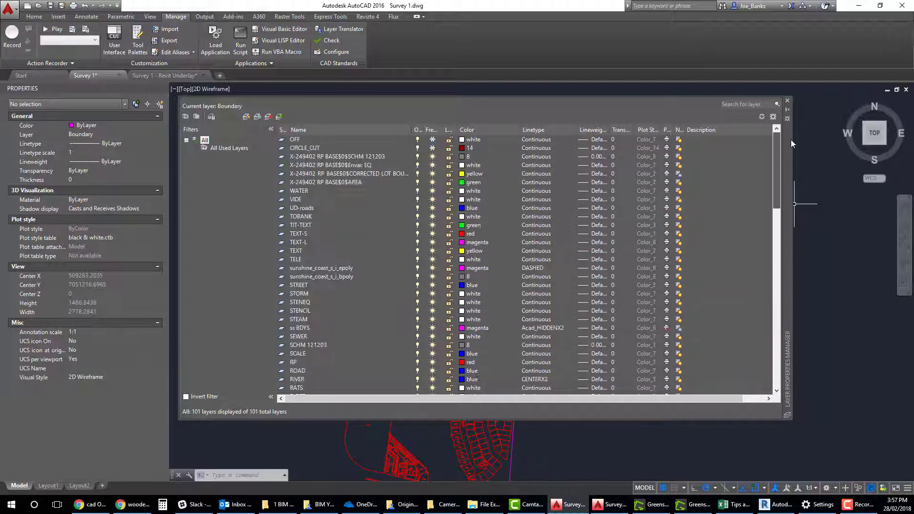
{"action": "left_click", "coordinate": [811, 261]}
{"action": "key", "text": "Escape"}
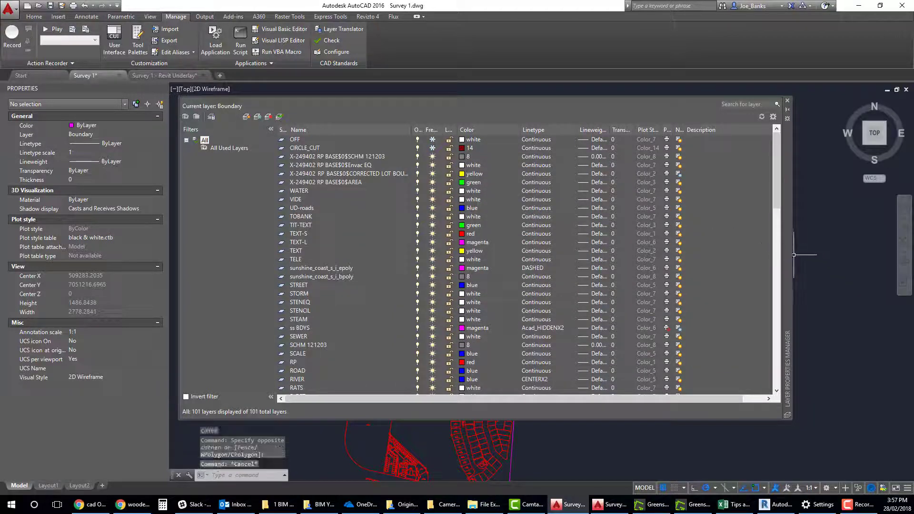
{"action": "left_click", "coordinate": [787, 102]}
{"action": "key", "text": "Escape"}
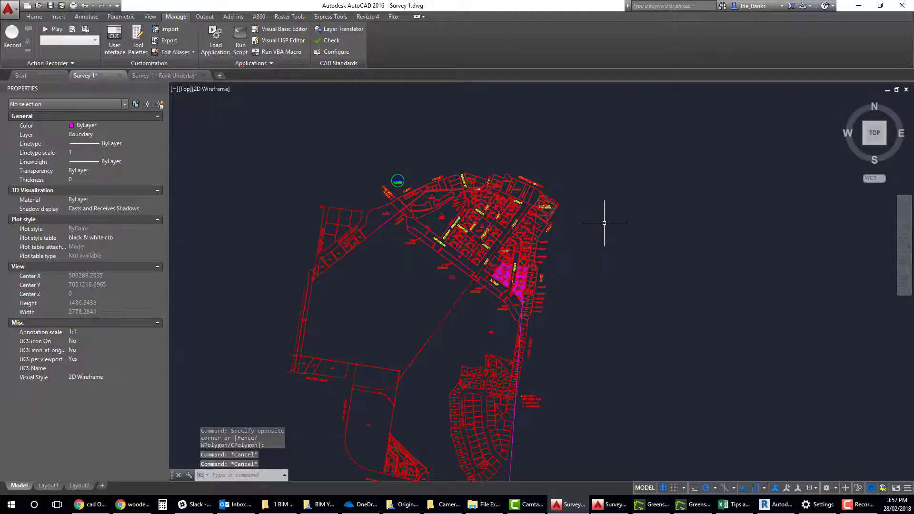
{"action": "left_click", "coordinate": [640, 217]}
{"action": "key", "text": "Escape"}
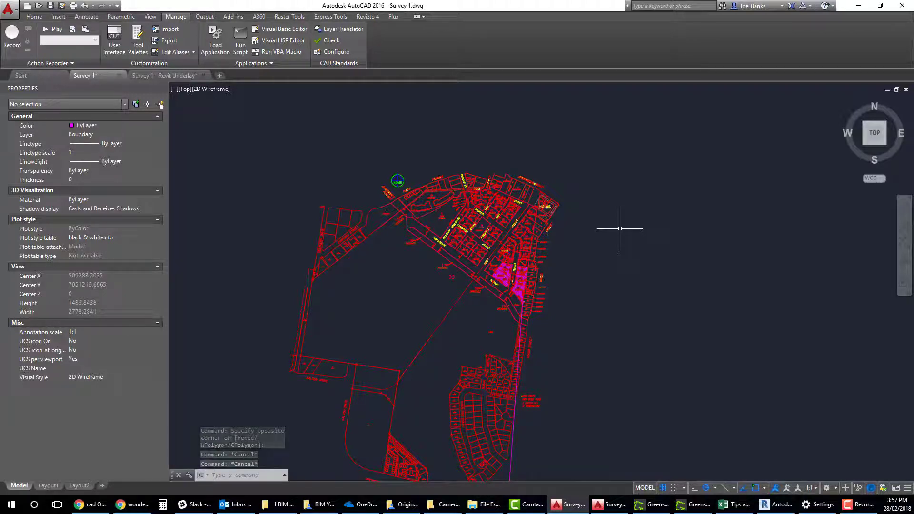
Step: Turn on all layers in the survey drawing with the LAYON command
{"action": "type", "text": "la"}
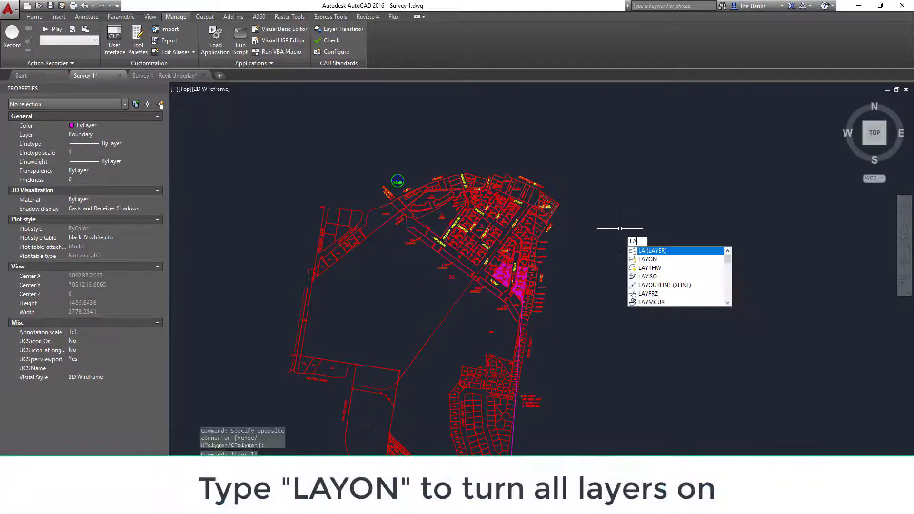
{"action": "type", "text": "yon"}
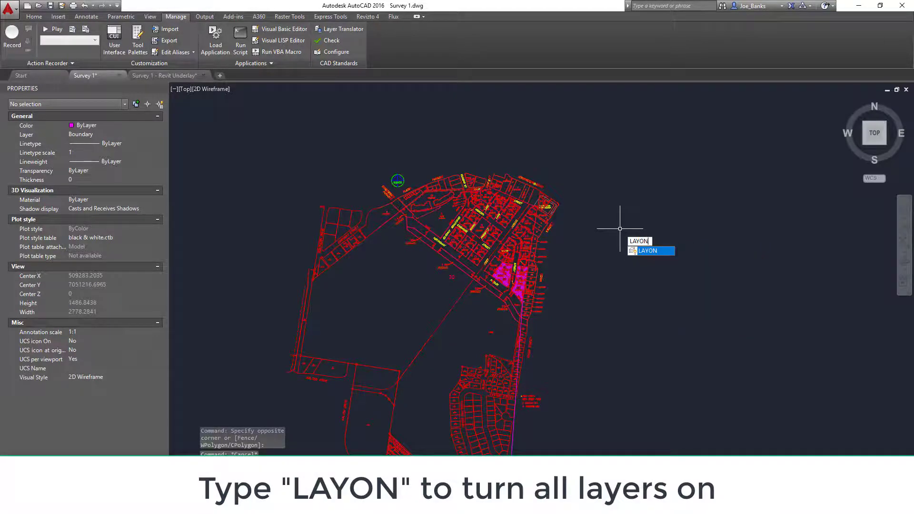
{"action": "key", "text": "Return"}
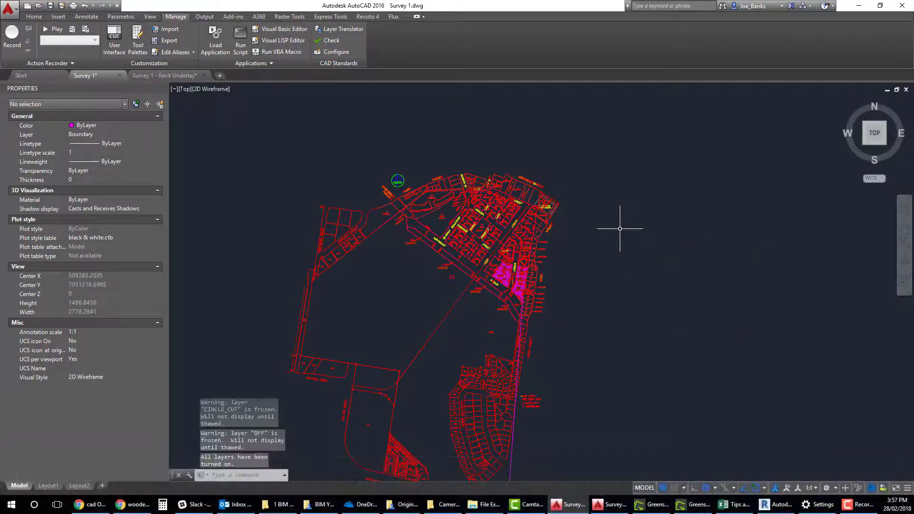
Step: Thaw all layers in the survey drawing with the LAYTHW command
{"action": "type", "text": "laytha"}
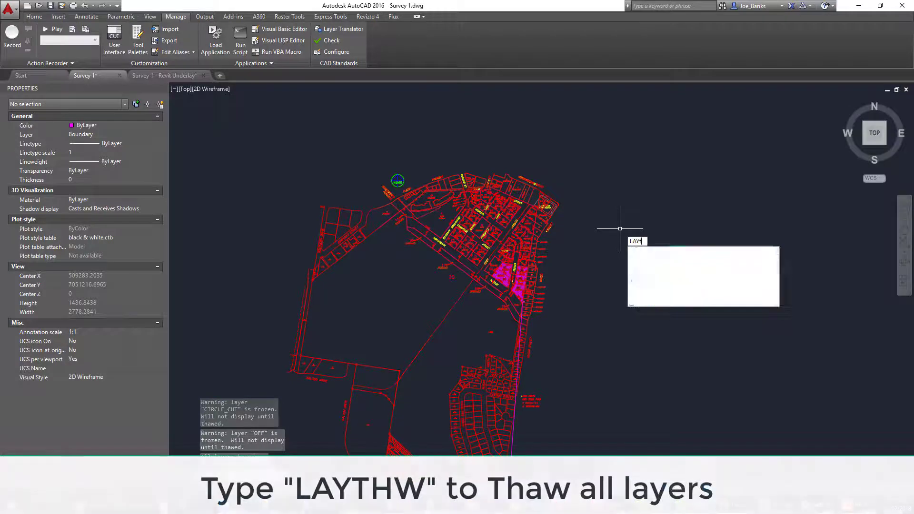
{"action": "type", "text": "w"}
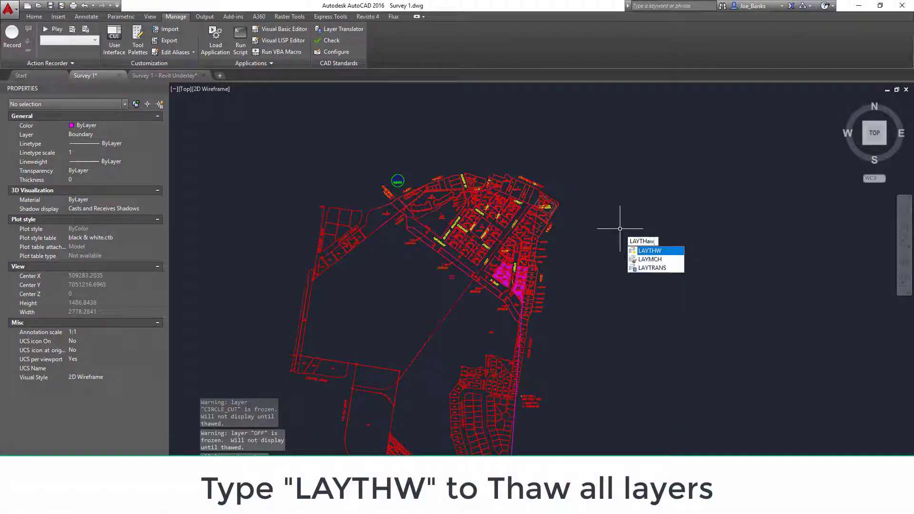
{"action": "key", "text": "BackSpace"}
{"action": "key", "text": "BackSpace"}
{"action": "type", "text": "w"}
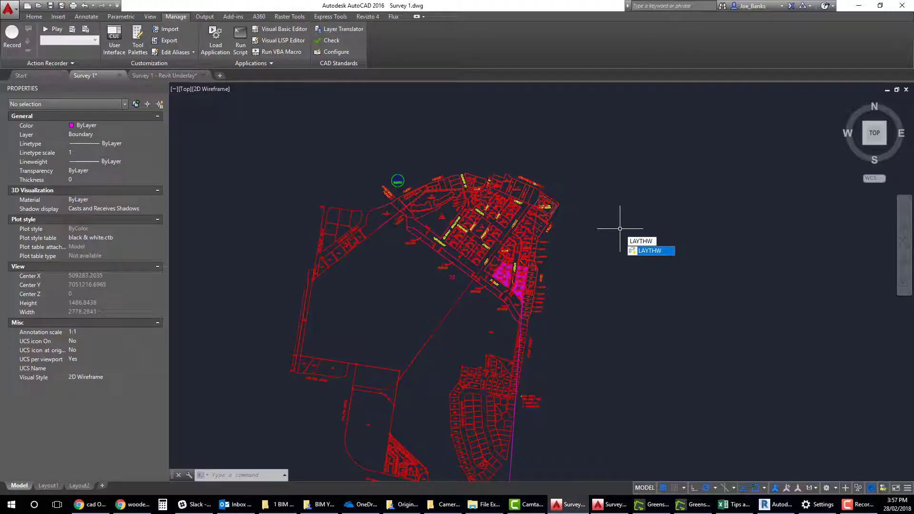
{"action": "key", "text": "Return"}
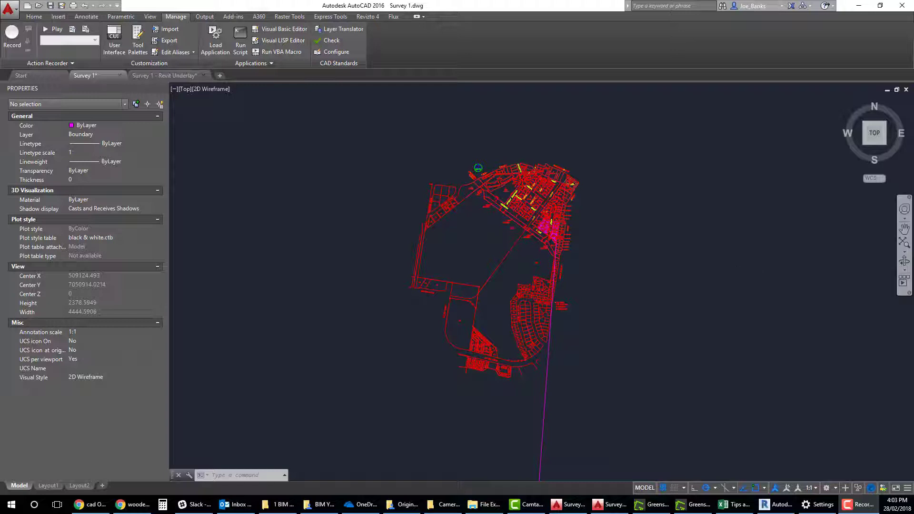
{"action": "scroll", "coordinate": [537, 278], "scroll_direction": "down", "scroll_amount": 4}
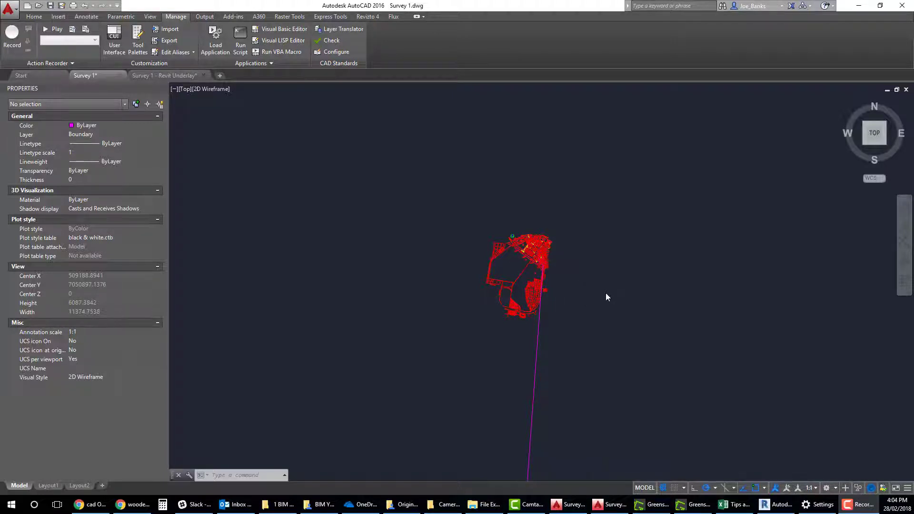
{"action": "middle_click_drag", "start_coordinate": [473, 249], "coordinate": [513, 195]}
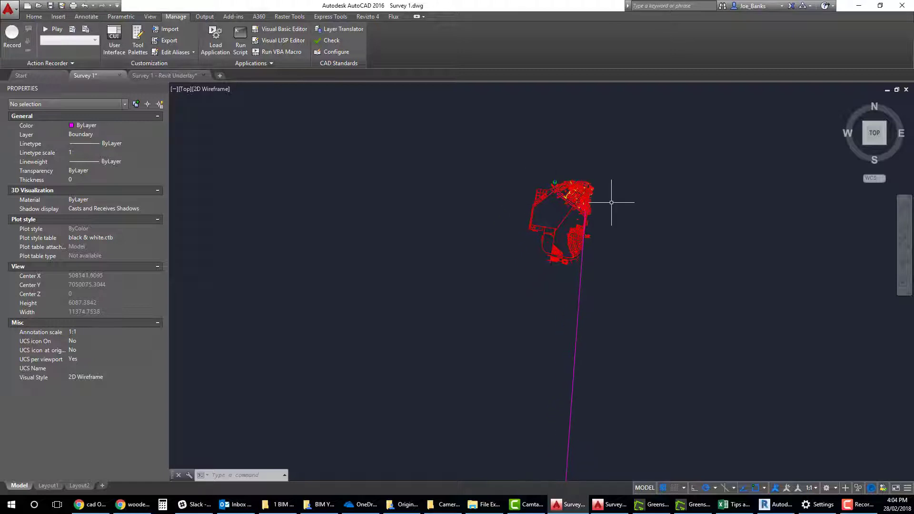
{"action": "scroll", "coordinate": [612, 226], "scroll_direction": "down", "scroll_amount": 2}
{"action": "key", "text": "Escape"}
{"action": "left_click", "coordinate": [494, 168]}
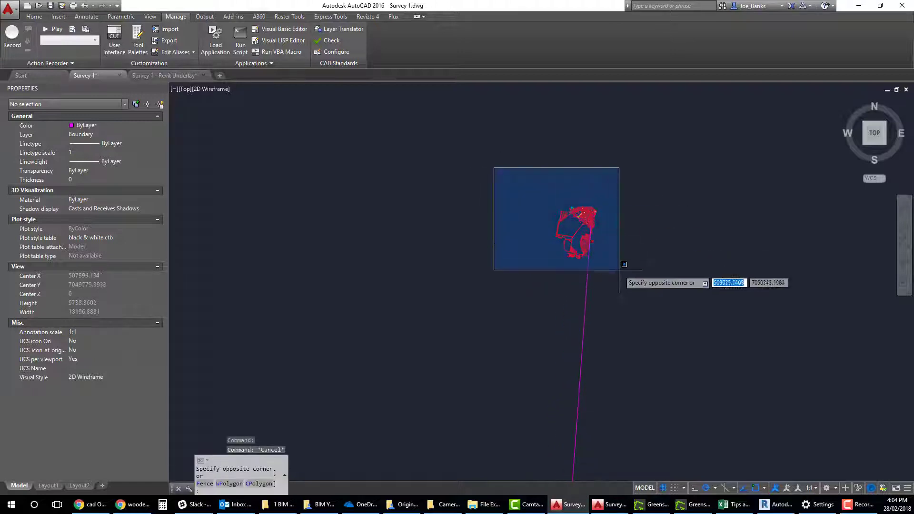
{"action": "left_click", "coordinate": [638, 289]}
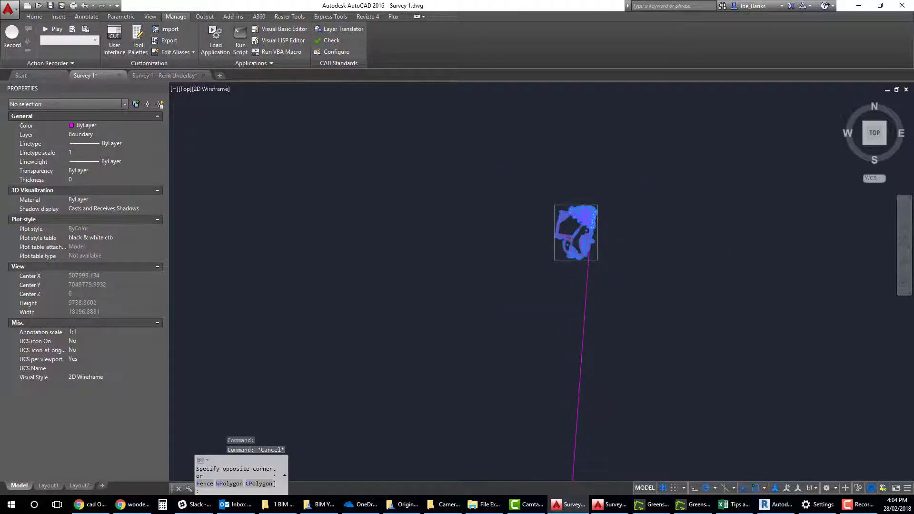
{"action": "key", "text": "Escape"}
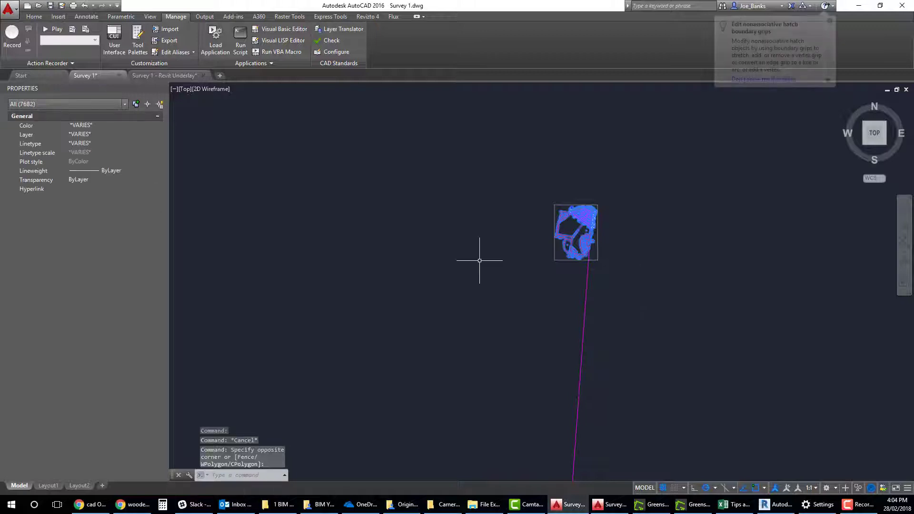
{"action": "key", "text": "Escape"}
Step: Select every object in the drawing except the long magenta line running from the origin to the survey
{"action": "scroll", "coordinate": [648, 243], "scroll_direction": "down", "scroll_amount": 14}
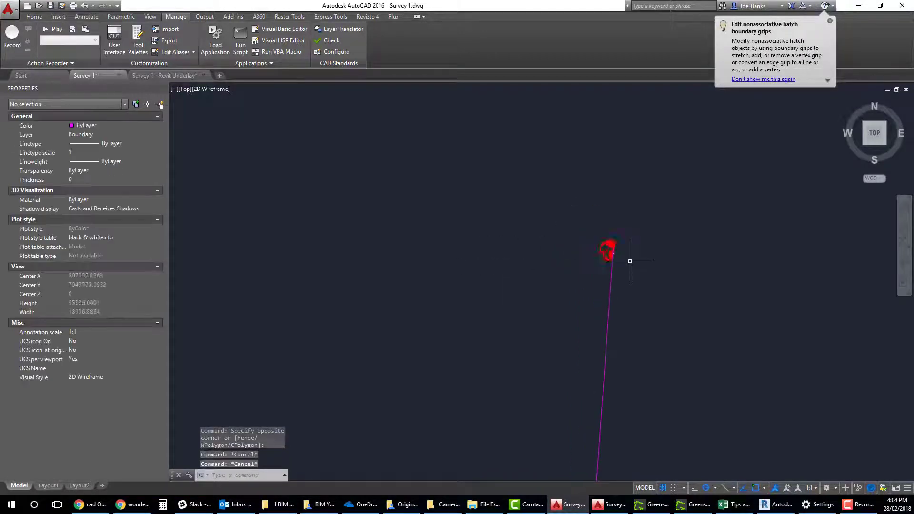
{"action": "middle_click_drag", "start_coordinate": [678, 310], "coordinate": [589, 240]}
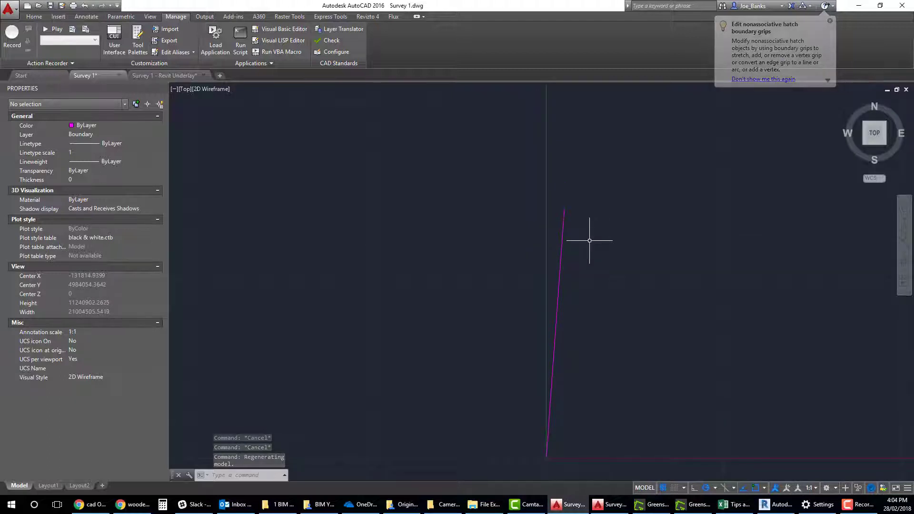
{"action": "key", "text": "ctrl+a"}
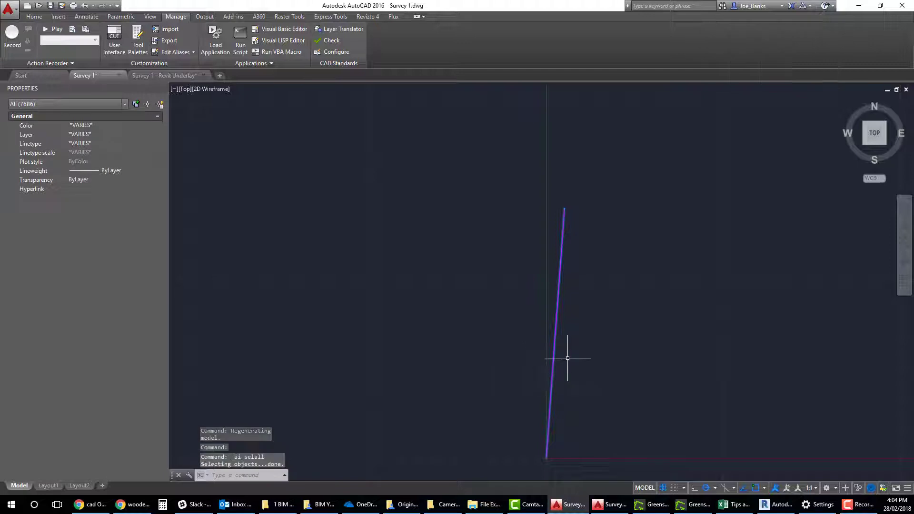
{"action": "left_click", "coordinate": [584, 338]}
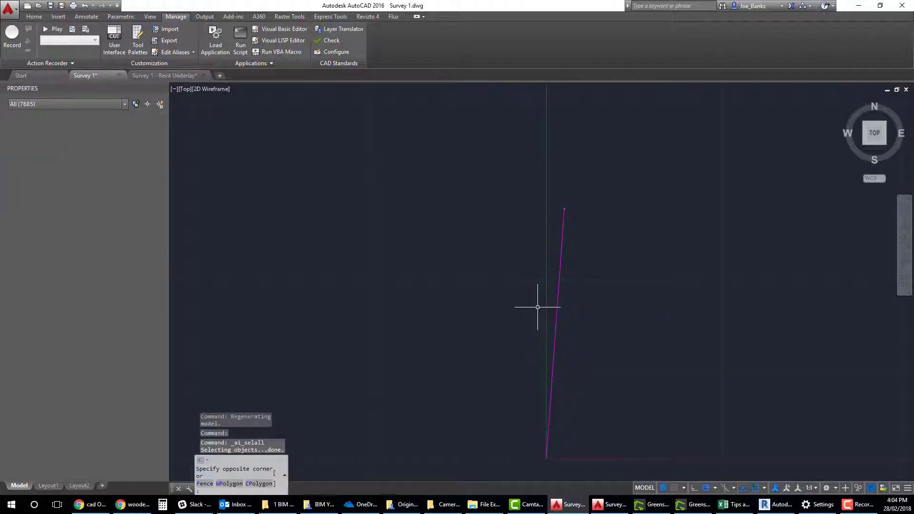
{"action": "key", "text": "Escape"}
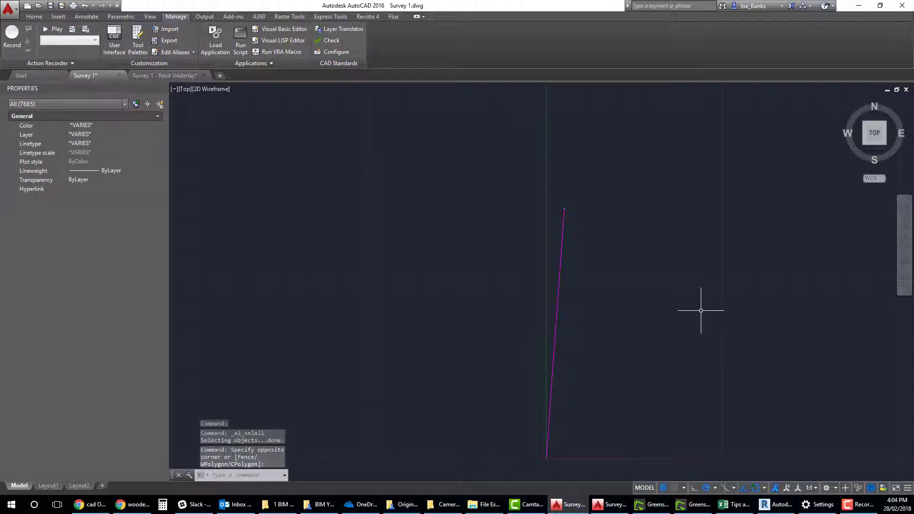
Step: Move the selected survey objects from the magenta line's survey endpoint to its endpoint at the origin
{"action": "type", "text": "m"}
{"action": "key", "text": "Return"}
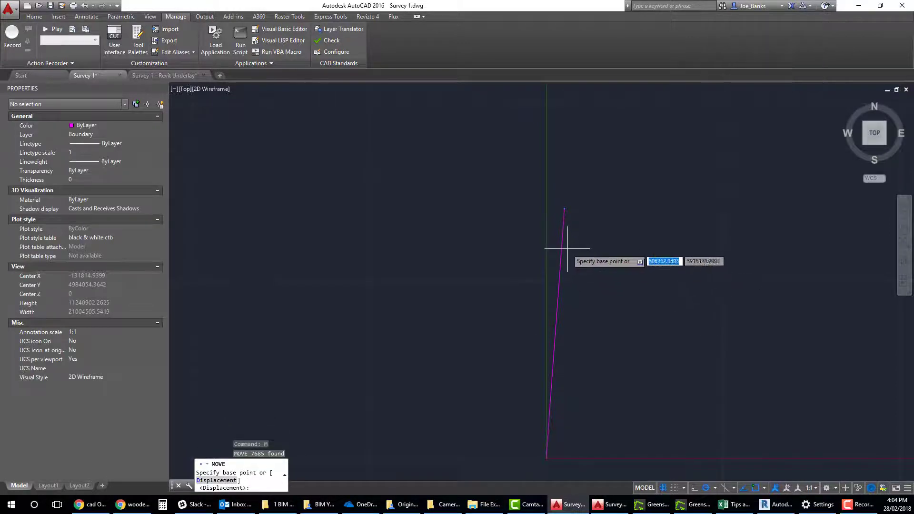
{"action": "right_click", "coordinate": [591, 241], "text": "shift"}
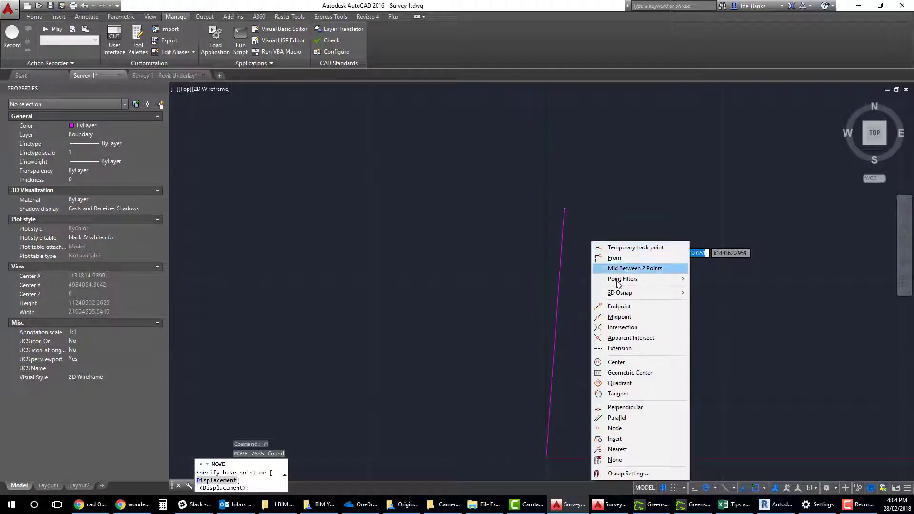
{"action": "left_click", "coordinate": [621, 307]}
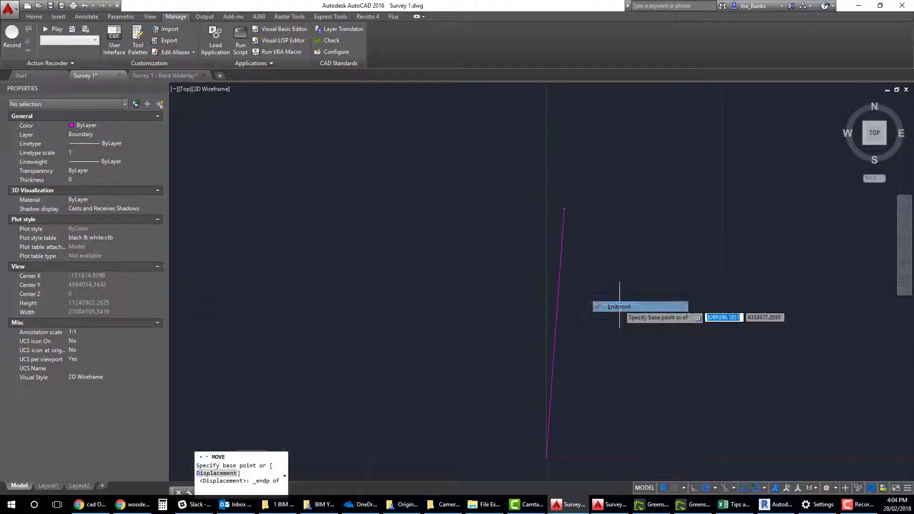
{"action": "left_click", "coordinate": [563, 251]}
{"action": "right_click", "coordinate": [576, 353], "text": "shift"}
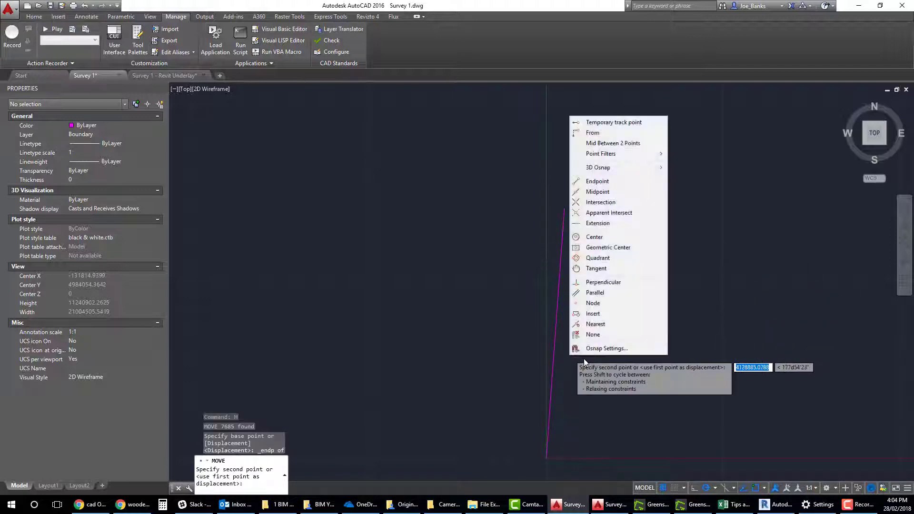
{"action": "left_click", "coordinate": [598, 181]}
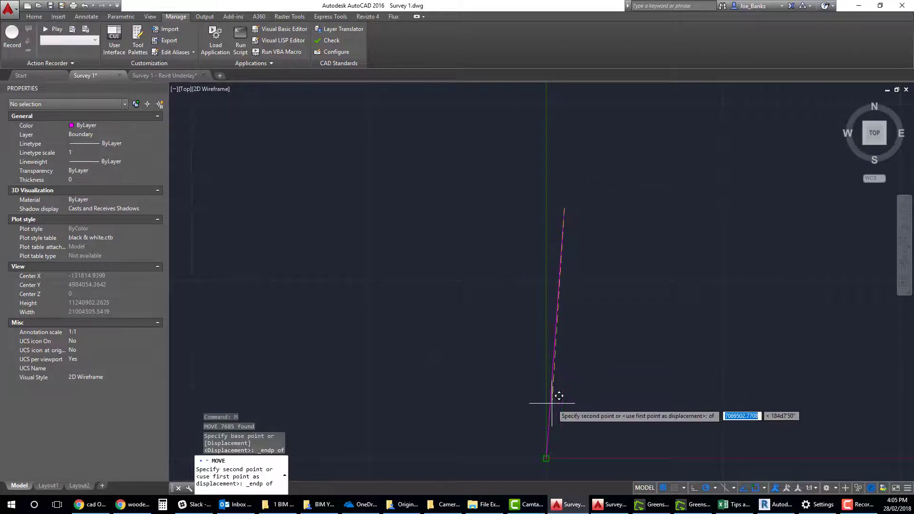
{"action": "left_click", "coordinate": [550, 422]}
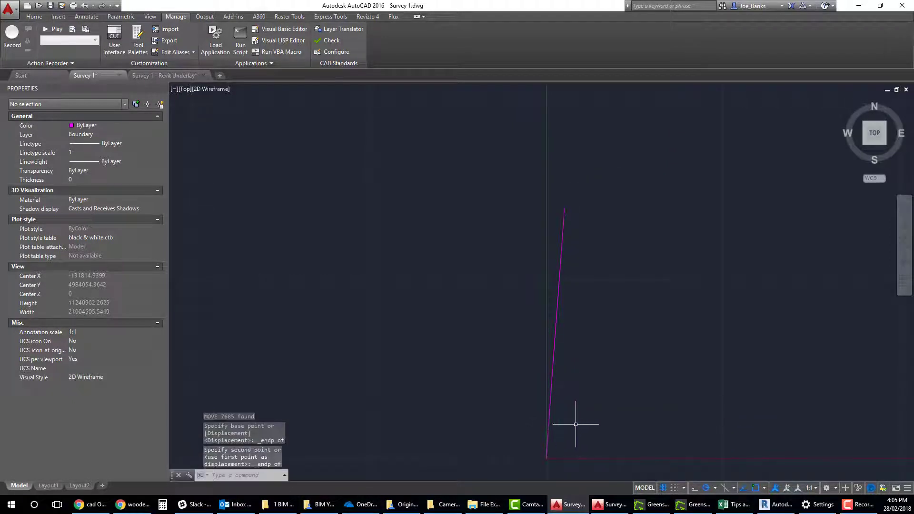
Step: Examine the far end of the magenta line where the survey was located before the move
{"action": "middle_click_drag", "start_coordinate": [576, 425], "coordinate": [584, 393]}
{"action": "scroll", "coordinate": [565, 172], "scroll_direction": "up", "scroll_amount": 7}
{"action": "scroll", "coordinate": [602, 202], "scroll_direction": "up", "scroll_amount": 3}
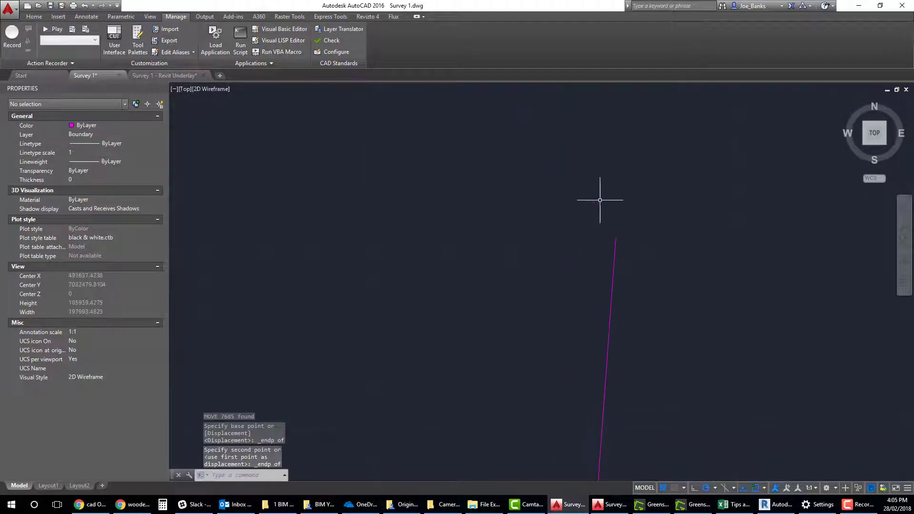
{"action": "scroll", "coordinate": [609, 228], "scroll_direction": "up", "scroll_amount": 7}
{"action": "middle_click_drag", "start_coordinate": [664, 345], "coordinate": [596, 170]}
{"action": "scroll", "coordinate": [646, 337], "scroll_direction": "up", "scroll_amount": 6}
{"action": "middle_click_drag", "start_coordinate": [675, 388], "coordinate": [621, 164]}
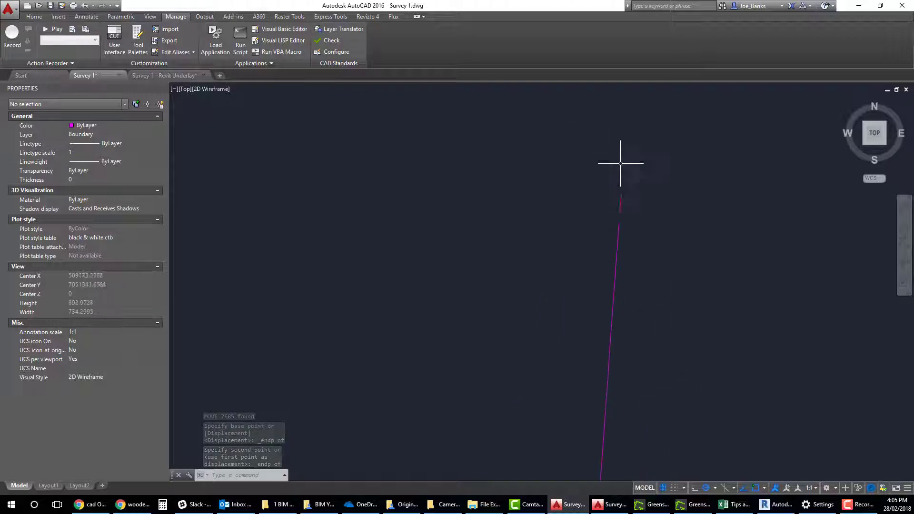
{"action": "scroll", "coordinate": [614, 159], "scroll_direction": "up", "scroll_amount": 3}
{"action": "scroll", "coordinate": [617, 138], "scroll_direction": "up", "scroll_amount": 4}
{"action": "scroll", "coordinate": [616, 151], "scroll_direction": "down", "scroll_amount": 4}
{"action": "scroll", "coordinate": [612, 172], "scroll_direction": "up", "scroll_amount": 8}
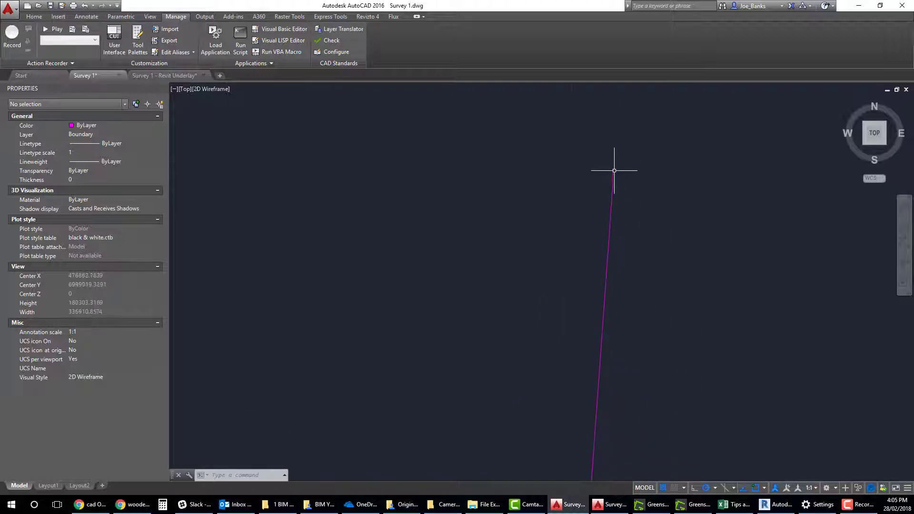
Step: Inspect the moved survey at the origin and the northing and easting label at the boundary corner
{"action": "mouse_move", "coordinate": [495, 139]}
{"action": "middle_mouse_down"}
{"action": "mouse_move", "coordinate": [571, 261]}
{"action": "mouse_move", "coordinate": [584, 262]}
{"action": "middle_mouse_up"}
{"action": "scroll", "coordinate": [544, 231], "scroll_direction": "up", "scroll_amount": 8}
{"action": "scroll", "coordinate": [653, 280], "scroll_direction": "up", "scroll_amount": 5}
{"action": "scroll", "coordinate": [685, 188], "scroll_direction": "up", "scroll_amount": 6}
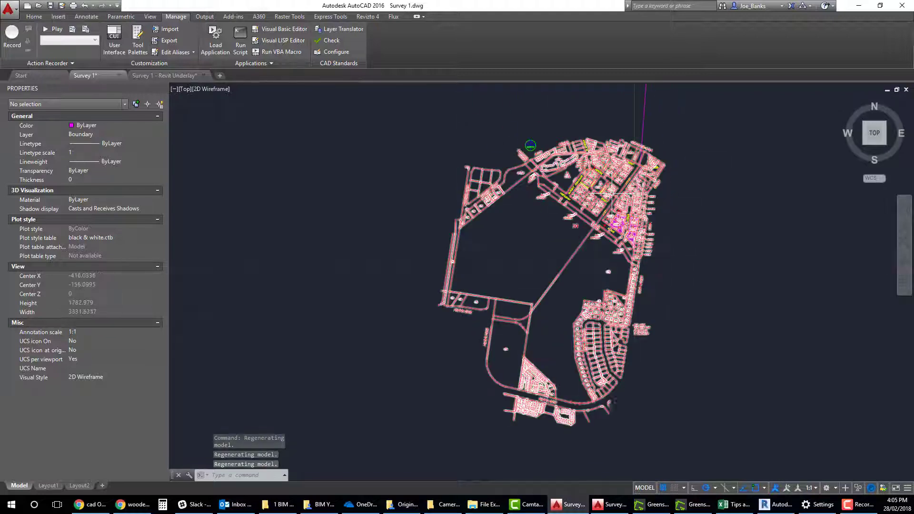
{"action": "scroll", "coordinate": [643, 205], "scroll_direction": "up", "scroll_amount": 2}
{"action": "scroll", "coordinate": [653, 212], "scroll_direction": "down", "scroll_amount": 1}
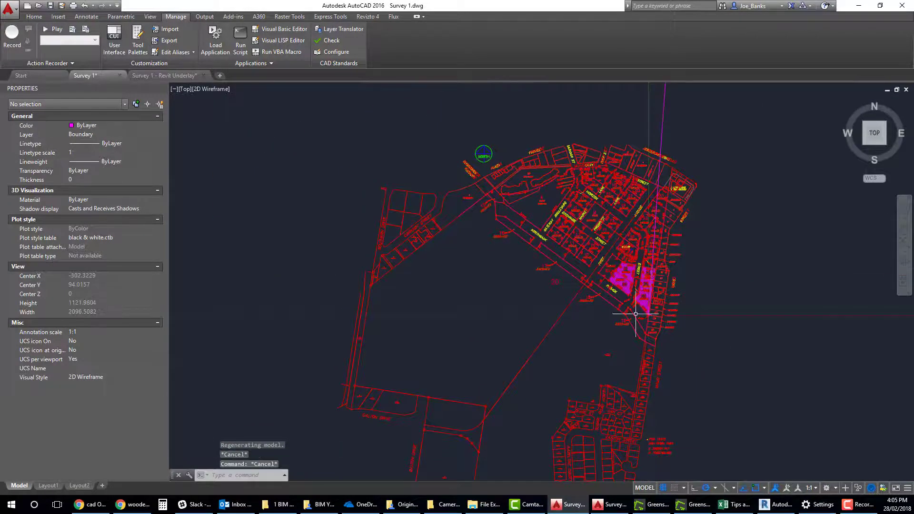
{"action": "scroll", "coordinate": [651, 334], "scroll_direction": "up", "scroll_amount": 7}
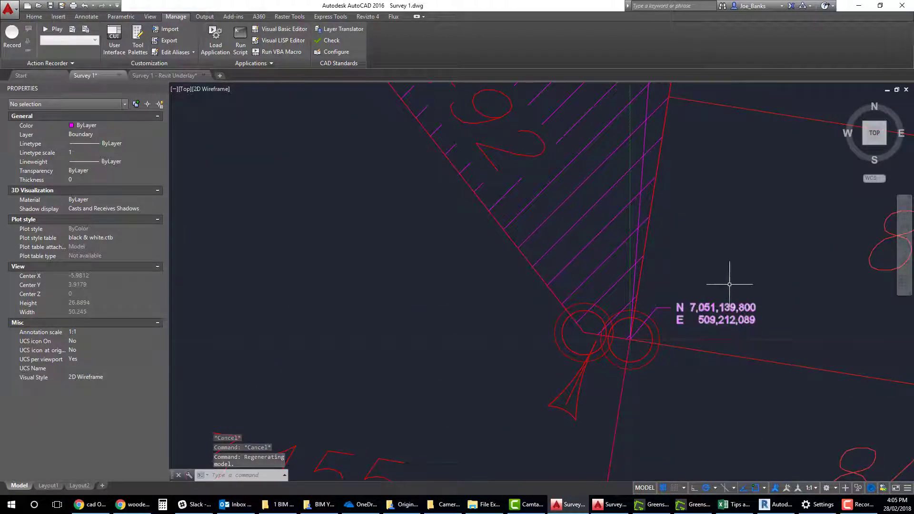
{"action": "left_click_drag", "start_coordinate": [671, 285], "coordinate": [786, 323]}
{"action": "key", "text": "Escape"}
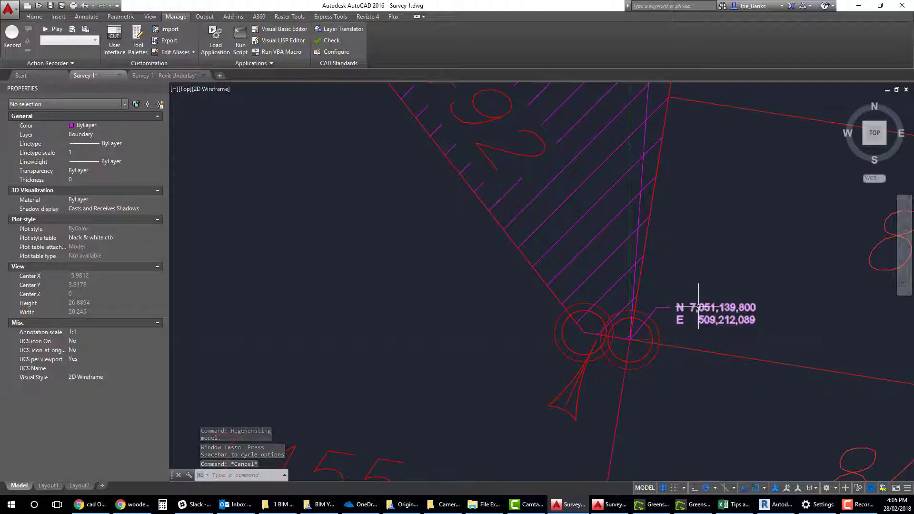
Step: Undo the last erase and view changes in the survey drawing
{"action": "scroll", "coordinate": [703, 308], "scroll_direction": "down", "scroll_amount": 5}
{"action": "key", "text": "ctrl+z"}
{"action": "key", "text": "ctrl+z"}
{"action": "key", "text": "ctrl+z"}
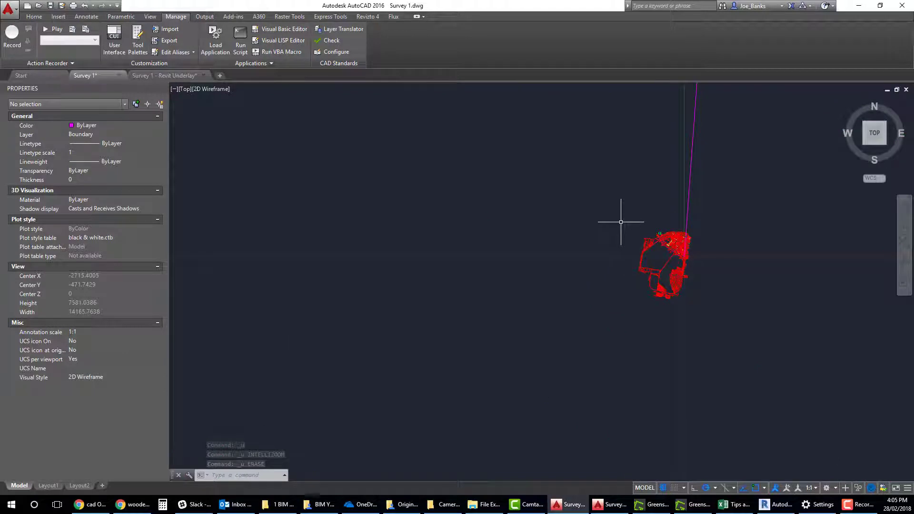
{"action": "scroll", "coordinate": [621, 221], "scroll_direction": "up", "scroll_amount": 2}
{"action": "key", "text": "Escape"}
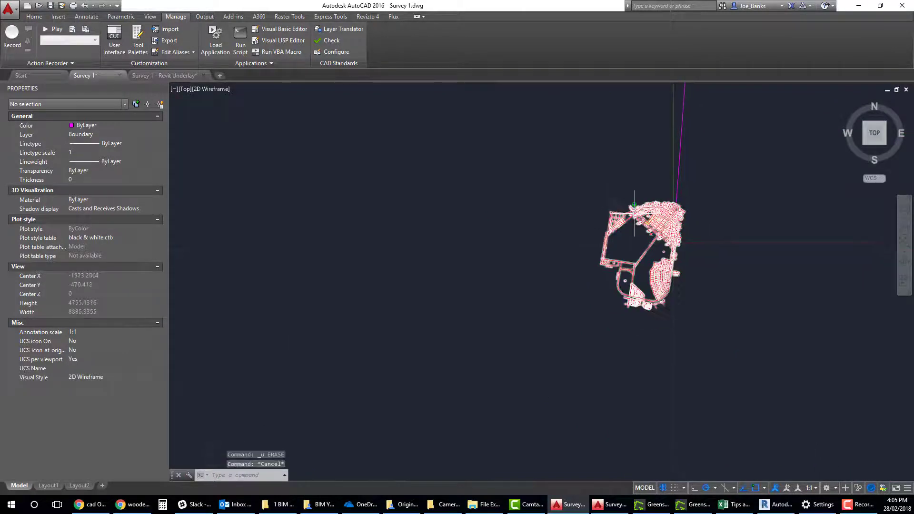
{"action": "key", "text": "Escape"}
{"action": "left_click", "coordinate": [556, 158]}
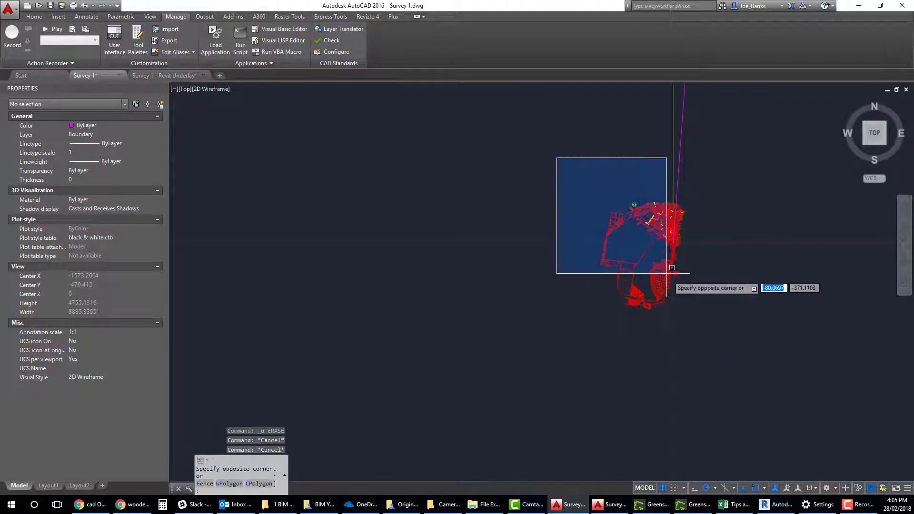
{"action": "left_click", "coordinate": [710, 328]}
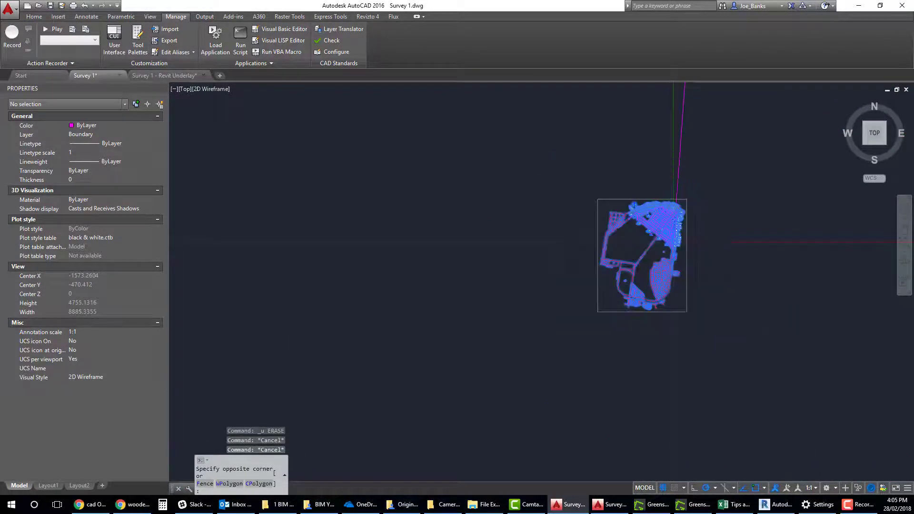
{"action": "left_click", "coordinate": [718, 332]}
{"action": "key", "text": "Escape"}
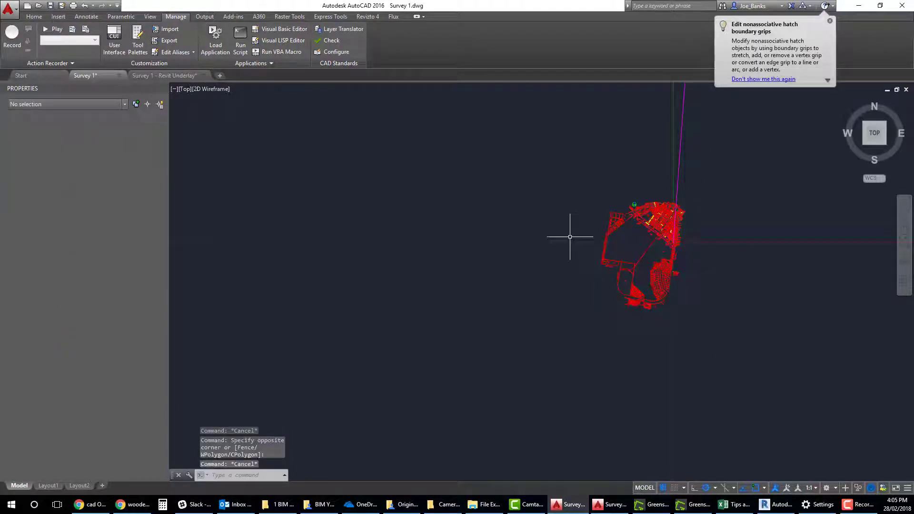
{"action": "key", "text": "Escape"}
Step: Scale all objects in the drawing by a factor of 1000 about the magenta line's endpoint at the origin
{"action": "key", "text": "ctrl+a"}
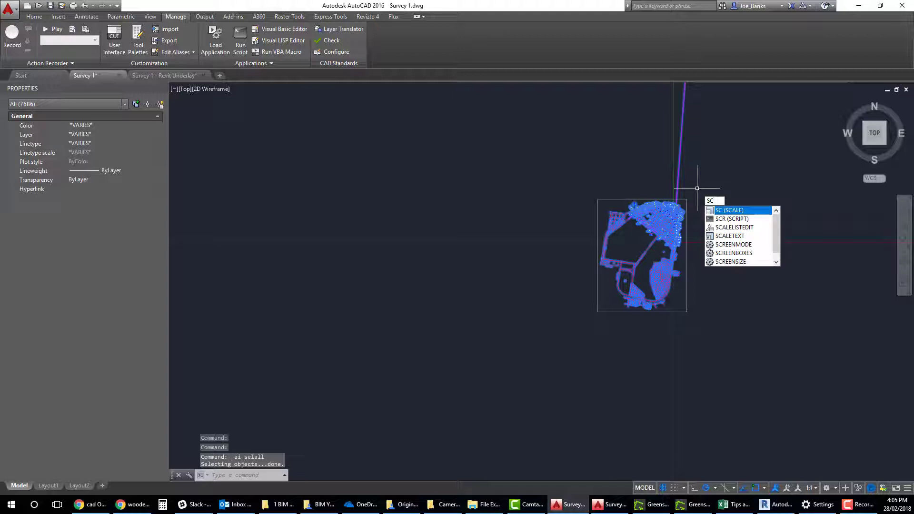
{"action": "key", "text": "Return"}
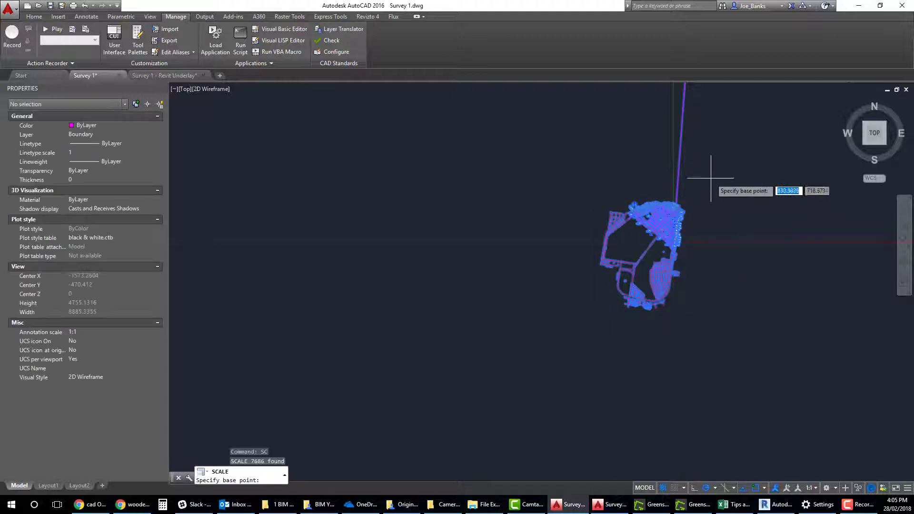
{"action": "right_click", "coordinate": [724, 152], "text": "shift"}
{"action": "left_click", "coordinate": [748, 217]}
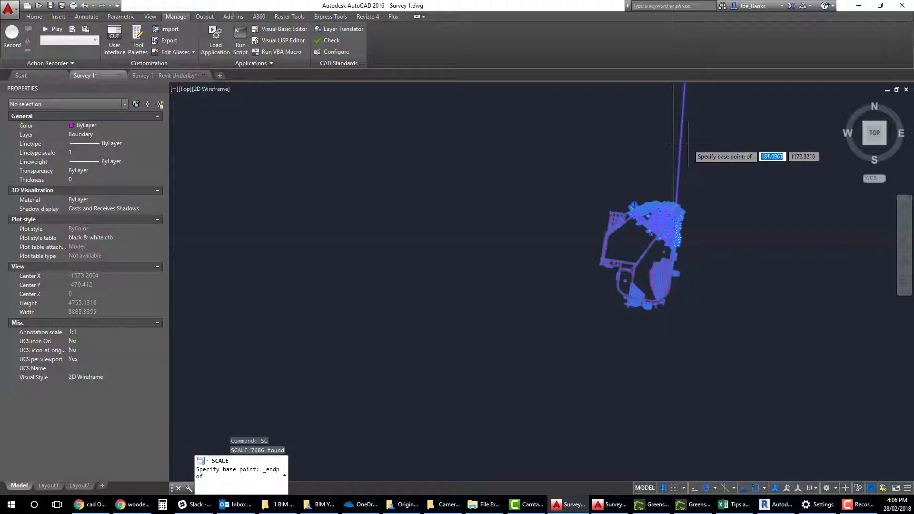
{"action": "left_click", "coordinate": [682, 143]}
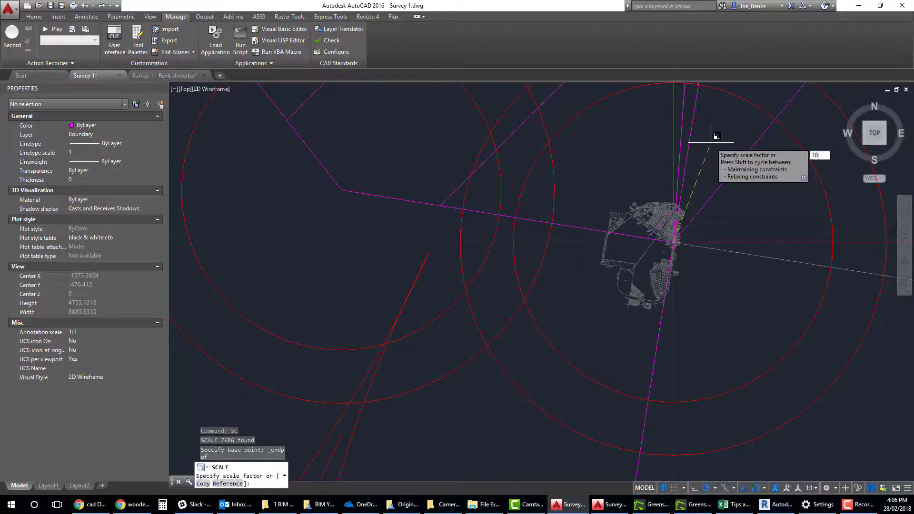
{"action": "type", "text": "1000"}
{"action": "key", "text": "Return"}
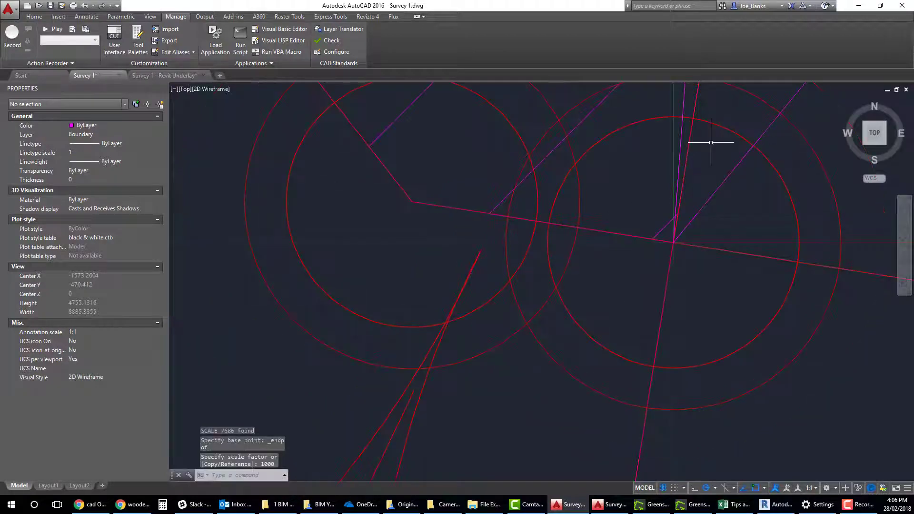
Step: Delete the long magenta line between the origin and the survey's former location
{"action": "scroll", "coordinate": [710, 142], "scroll_direction": "down", "scroll_amount": 15}
{"action": "scroll", "coordinate": [713, 177], "scroll_direction": "up", "scroll_amount": 12}
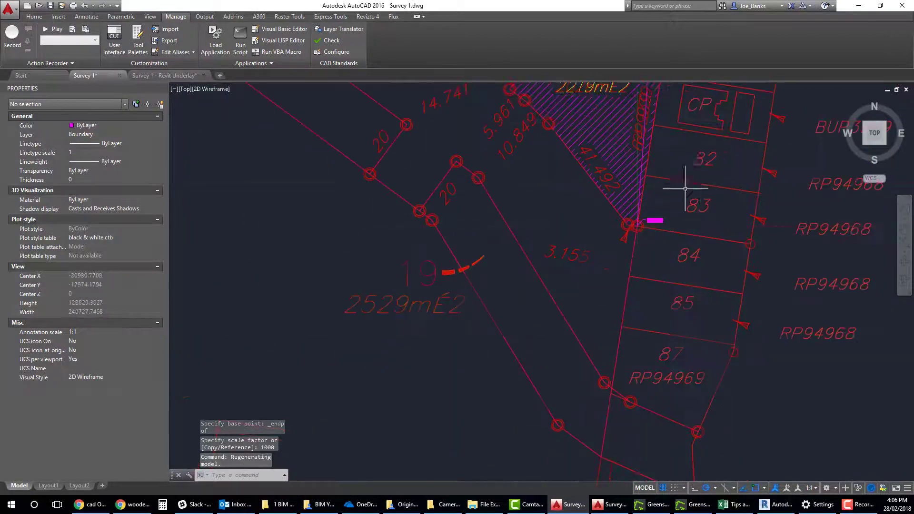
{"action": "scroll", "coordinate": [592, 254], "scroll_direction": "down", "scroll_amount": 18}
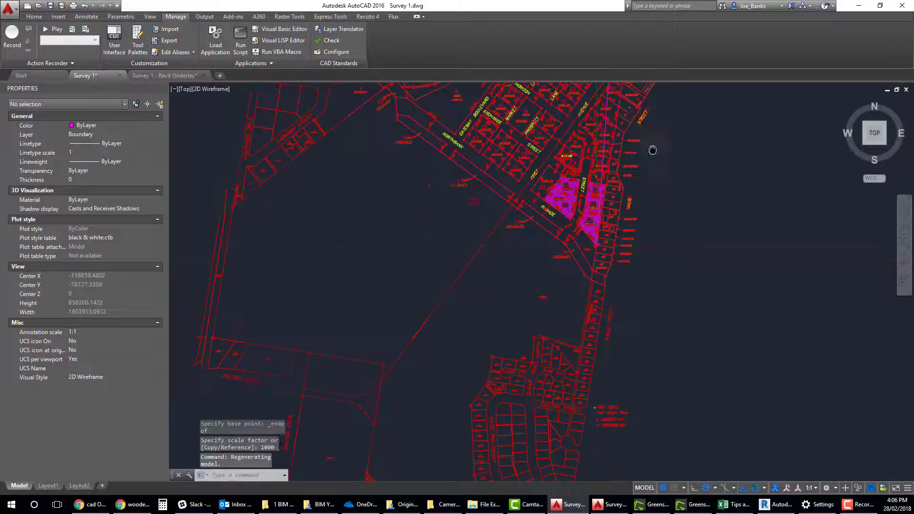
{"action": "scroll", "coordinate": [676, 249], "scroll_direction": "down", "scroll_amount": 5}
{"action": "key", "text": "Escape"}
{"action": "key", "text": "Escape"}
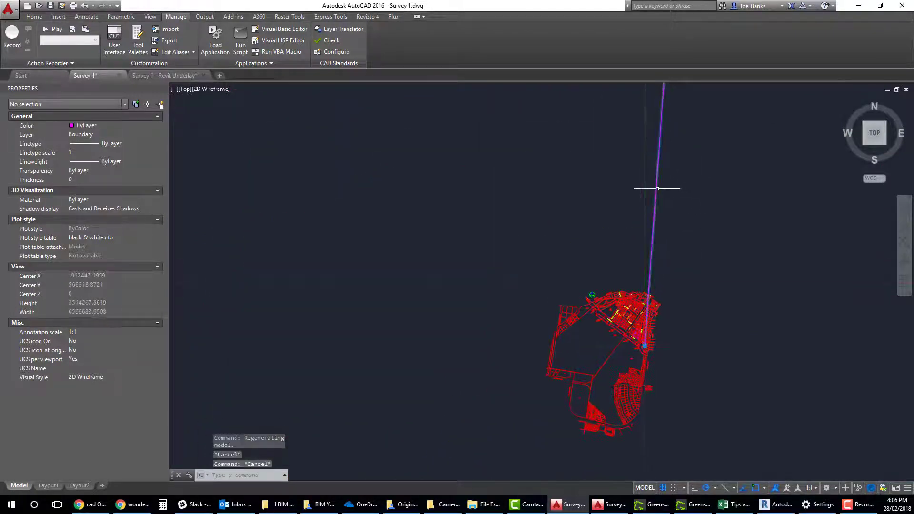
{"action": "left_click", "coordinate": [657, 188]}
{"action": "key", "text": "Delete"}
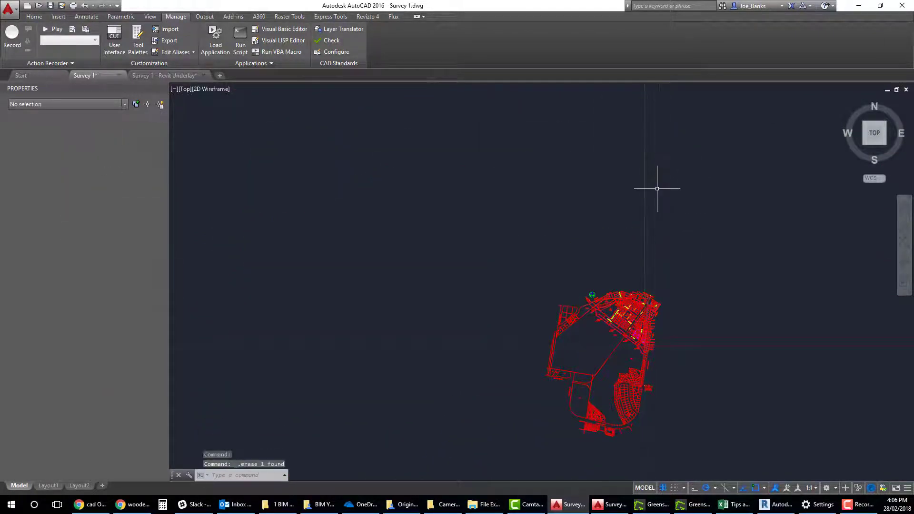
Step: Examine the scaled survey as a whole and the labelled boundary corner at the origin
{"action": "middle_click_drag", "start_coordinate": [644, 339], "coordinate": [623, 215]}
{"action": "scroll", "coordinate": [623, 216], "scroll_direction": "up", "scroll_amount": 4}
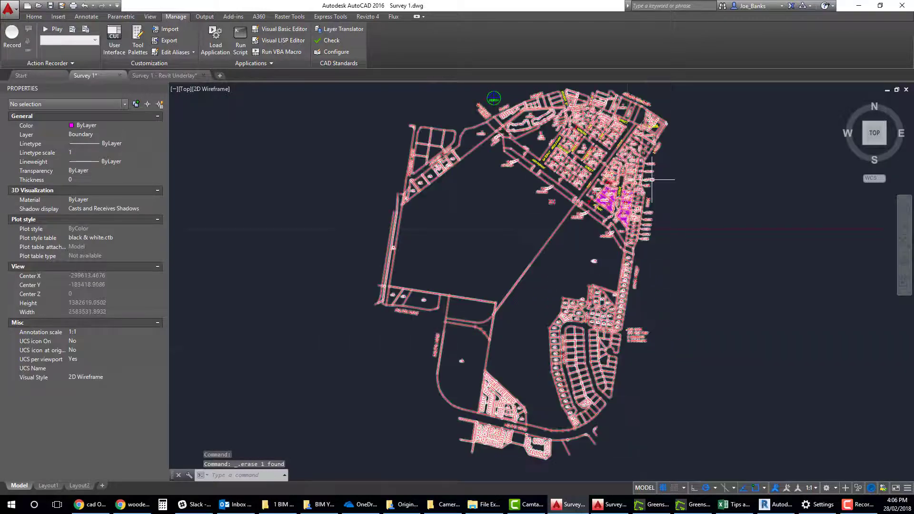
{"action": "mouse_move", "coordinate": [650, 180]}
{"action": "middle_mouse_down"}
{"action": "mouse_move", "coordinate": [637, 206]}
{"action": "mouse_move", "coordinate": [635, 188]}
{"action": "middle_mouse_up"}
{"action": "key", "text": "Escape"}
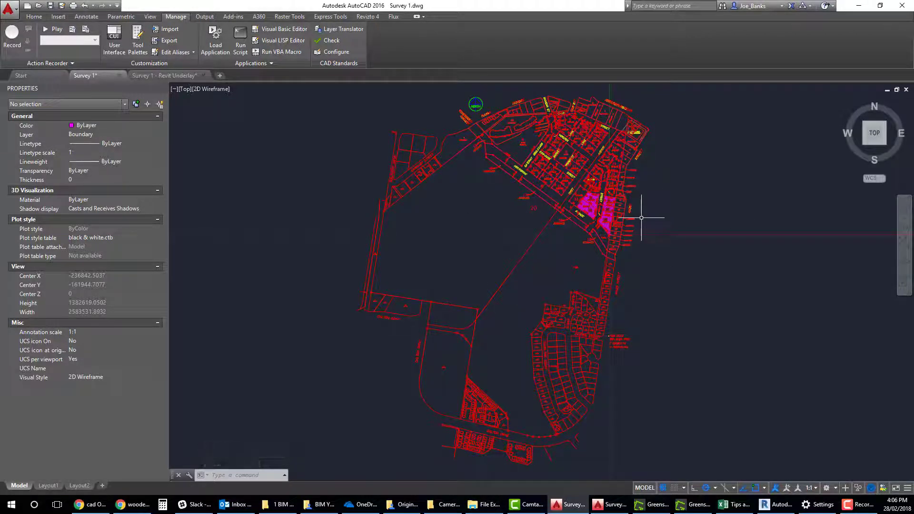
{"action": "scroll", "coordinate": [606, 242], "scroll_direction": "up", "scroll_amount": 15}
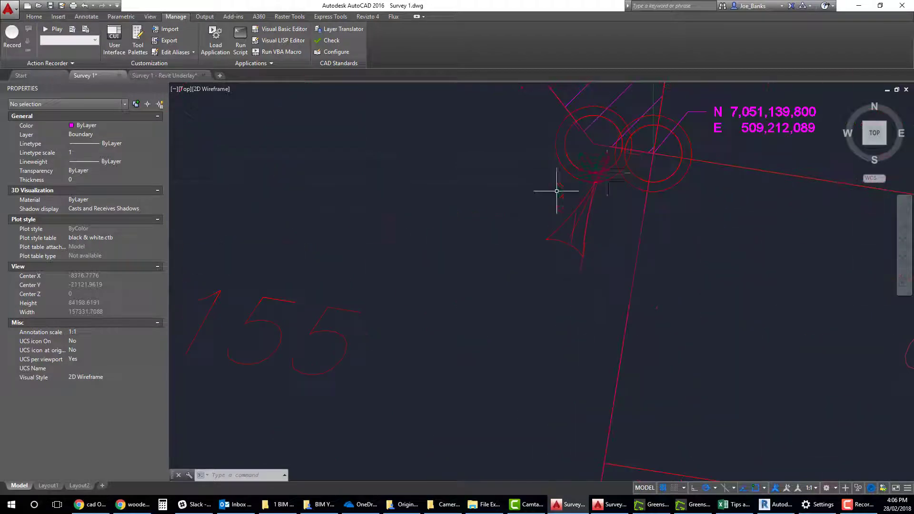
{"action": "scroll", "coordinate": [643, 200], "scroll_direction": "up", "scroll_amount": 6}
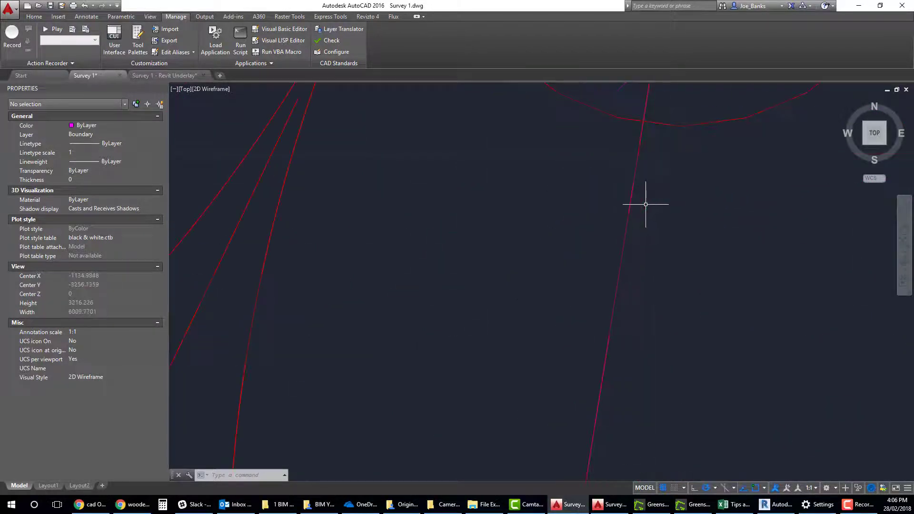
{"action": "scroll", "coordinate": [628, 214], "scroll_direction": "down", "scroll_amount": 9}
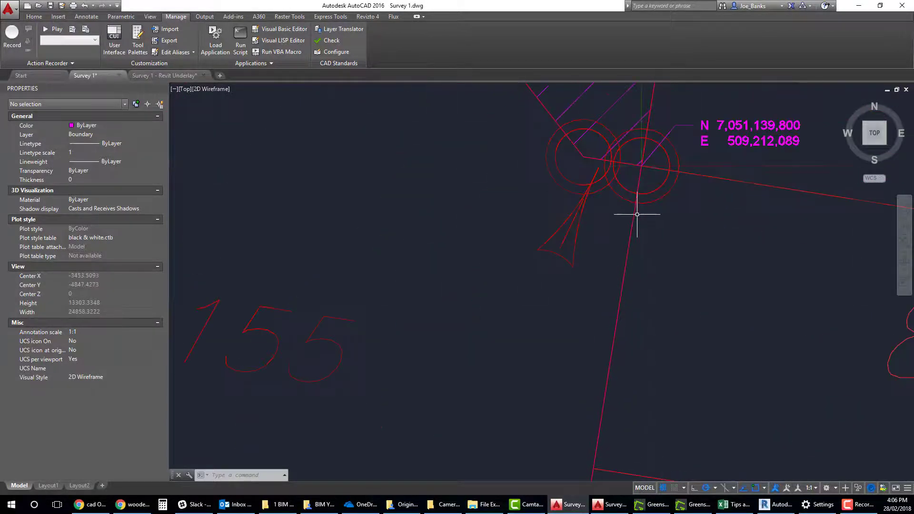
{"action": "scroll", "coordinate": [683, 185], "scroll_direction": "down", "scroll_amount": 18}
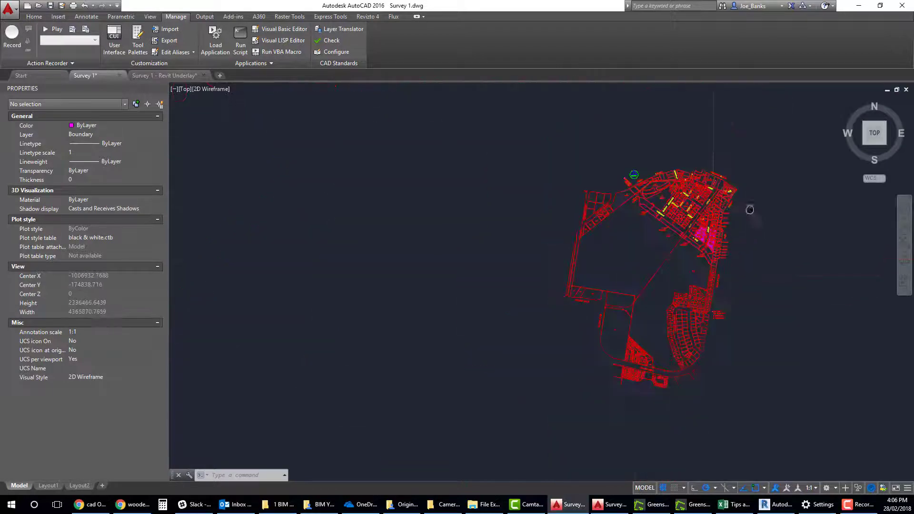
{"action": "middle_click_drag", "start_coordinate": [730, 241], "coordinate": [705, 216]}
{"action": "key", "text": "Escape"}
{"action": "key", "text": "Escape"}
{"action": "key", "text": "Escape"}
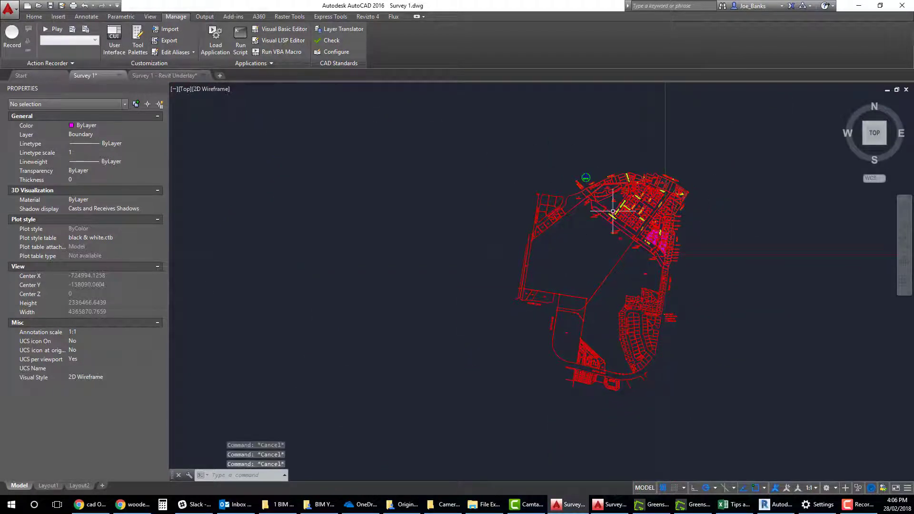
{"action": "scroll", "coordinate": [685, 227], "scroll_direction": "up", "scroll_amount": 2}
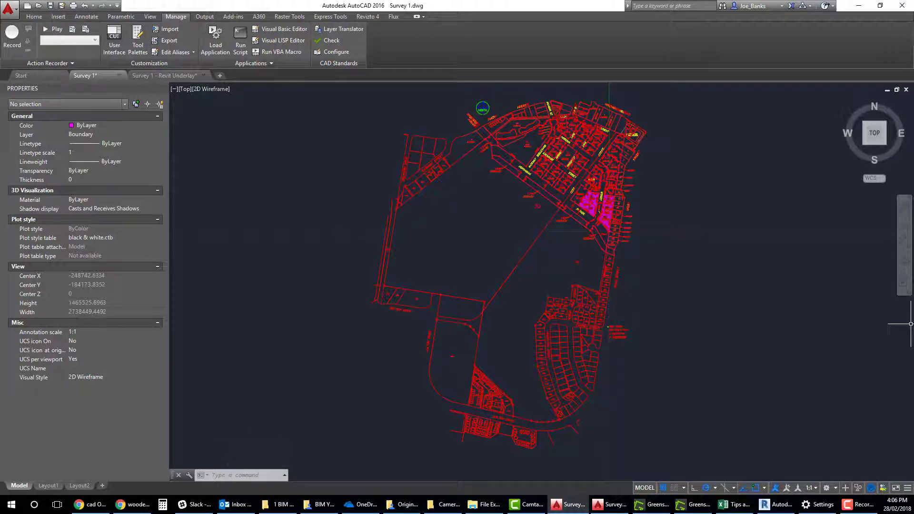
Step: Examine the full drawing extents around the scaled survey for stray objects
{"action": "middle_click_drag", "start_coordinate": [690, 234], "coordinate": [634, 237]}
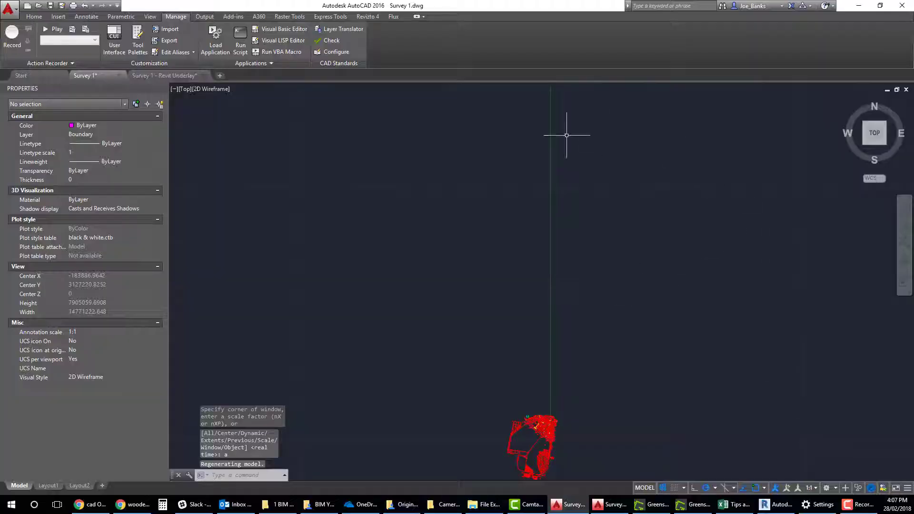
{"action": "scroll", "coordinate": [558, 312], "scroll_direction": "down", "scroll_amount": 3}
{"action": "key", "text": "Escape"}
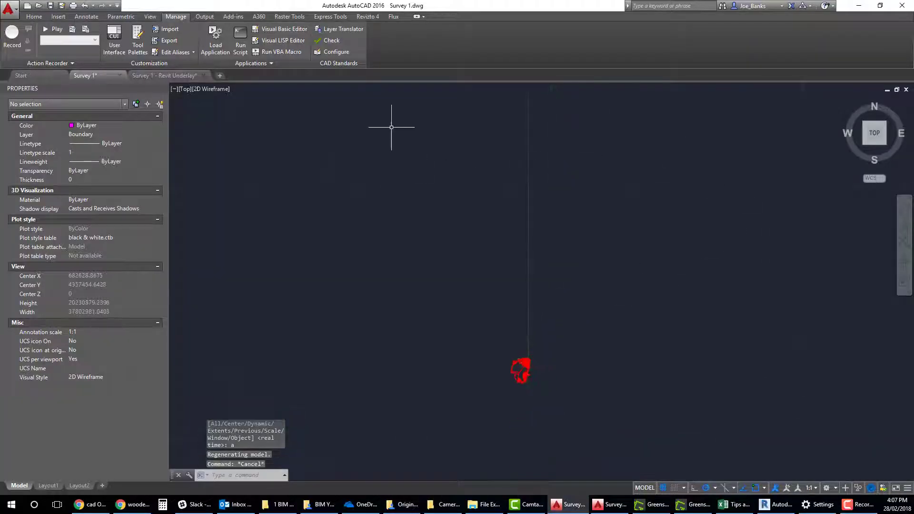
{"action": "left_click", "coordinate": [395, 129]}
{"action": "key", "text": "Escape"}
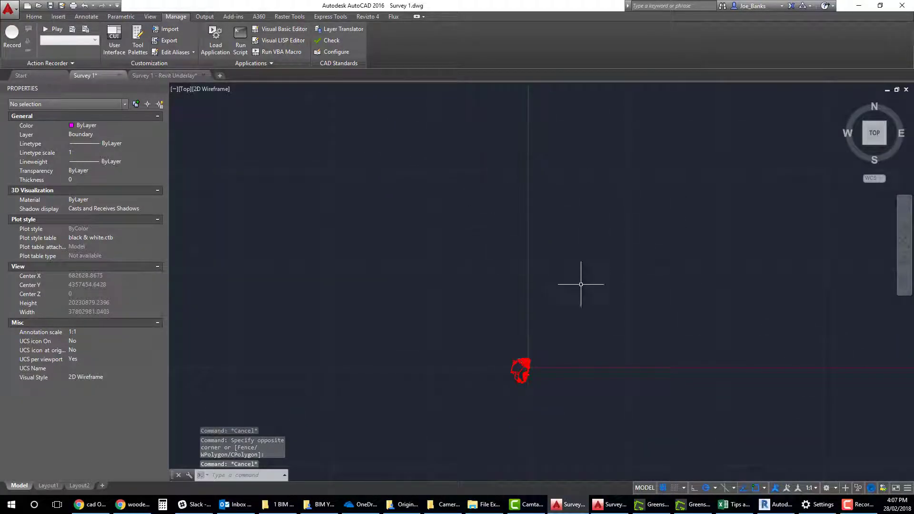
{"action": "scroll", "coordinate": [522, 391], "scroll_direction": "up", "scroll_amount": 4}
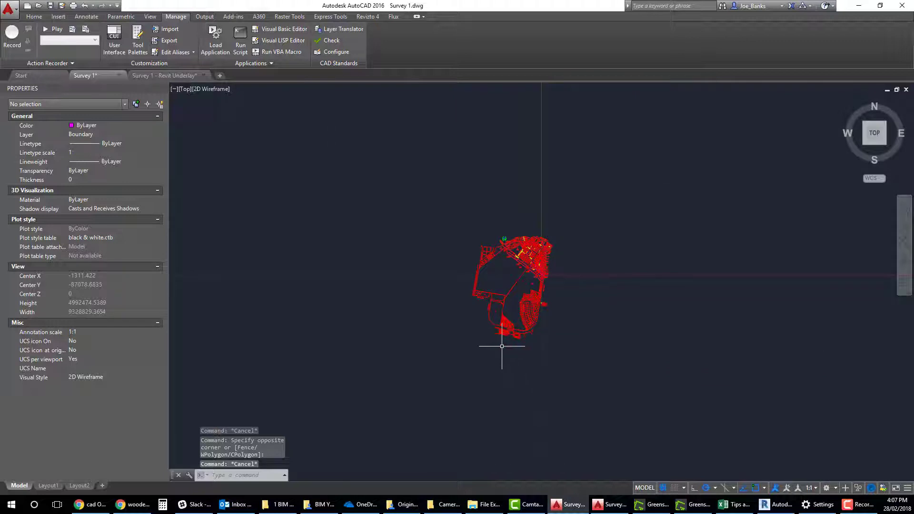
{"action": "type", "text": "z"}
{"action": "key", "text": "Return"}
{"action": "type", "text": "a"}
{"action": "key", "text": "Return"}
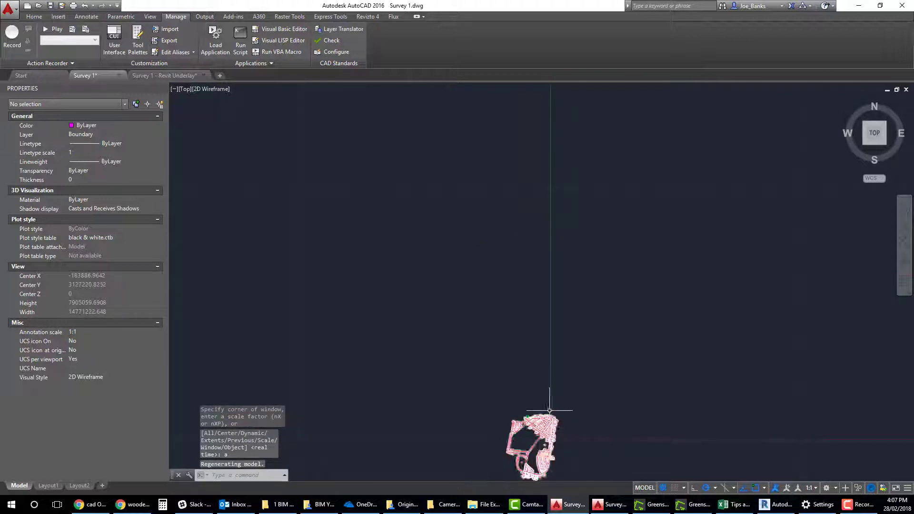
{"action": "middle_click_drag", "start_coordinate": [548, 385], "coordinate": [544, 301]}
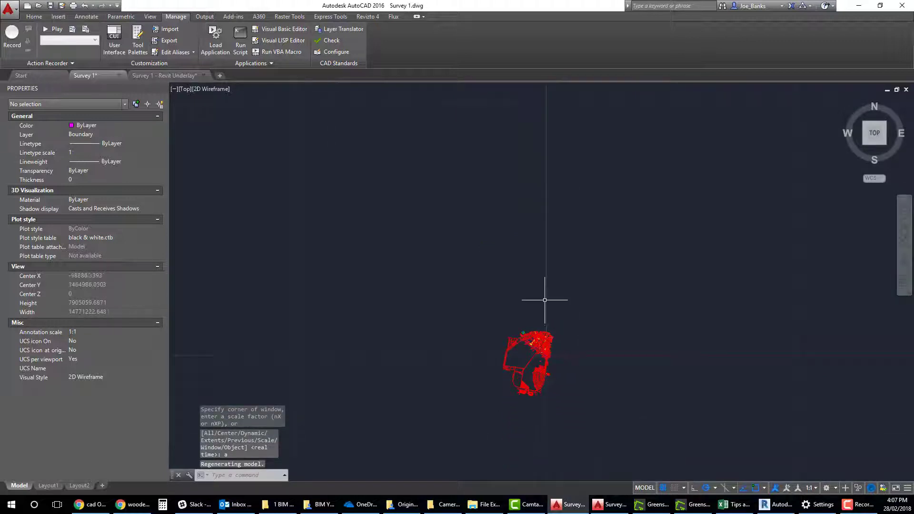
Step: Ungroup the grouped survey objects
{"action": "left_click", "coordinate": [535, 344]}
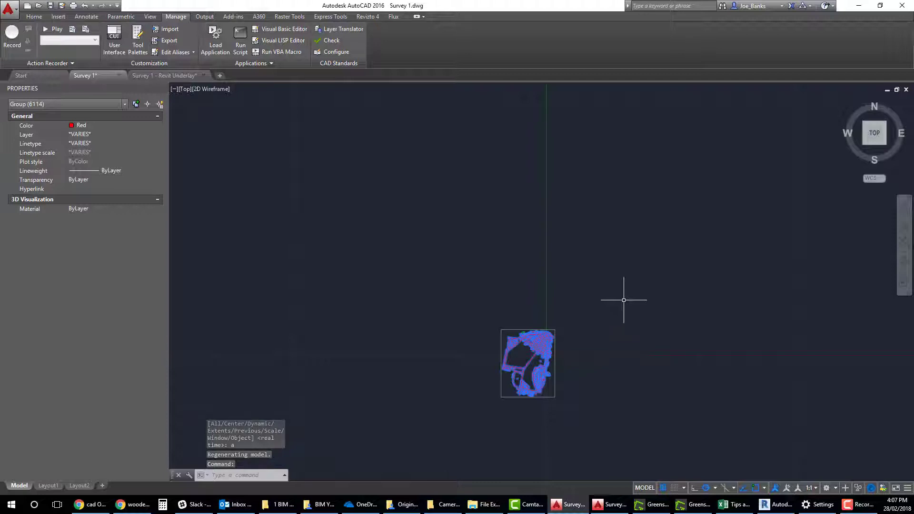
{"action": "type", "text": "UNGRo"}
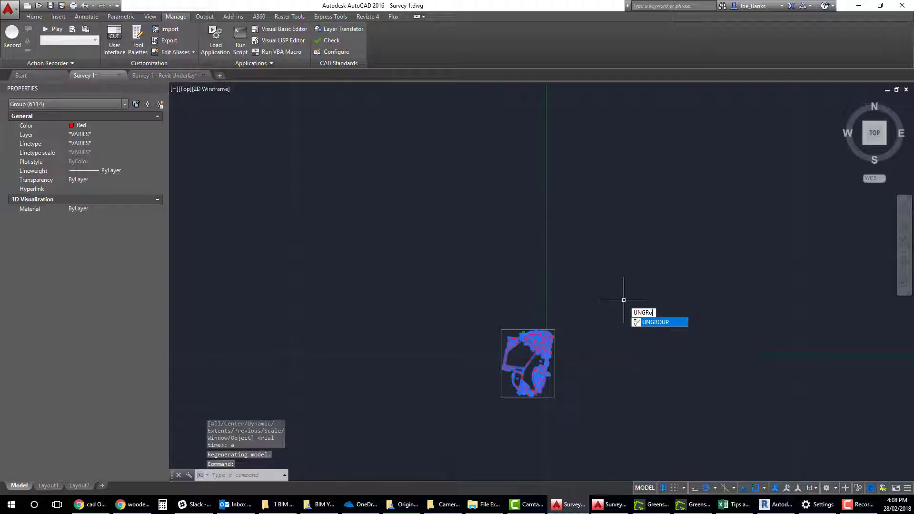
{"action": "key", "text": "Return"}
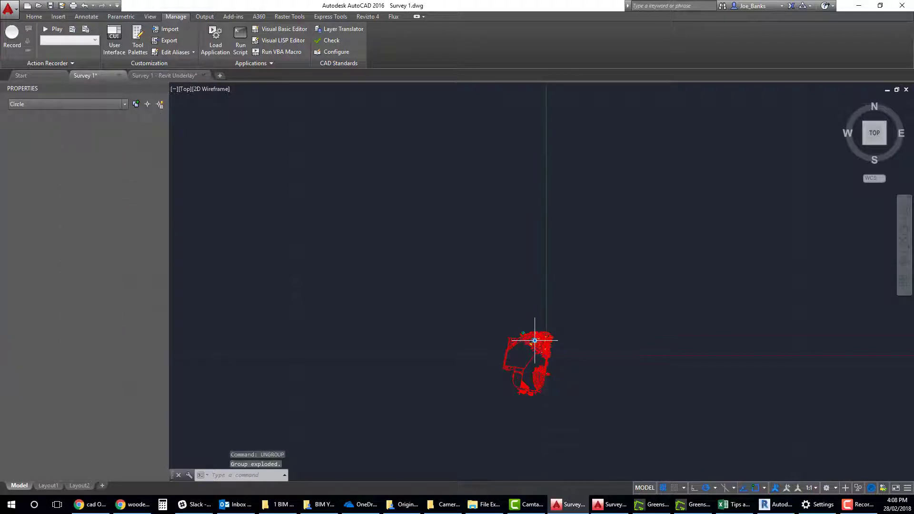
{"action": "key", "text": "Escape"}
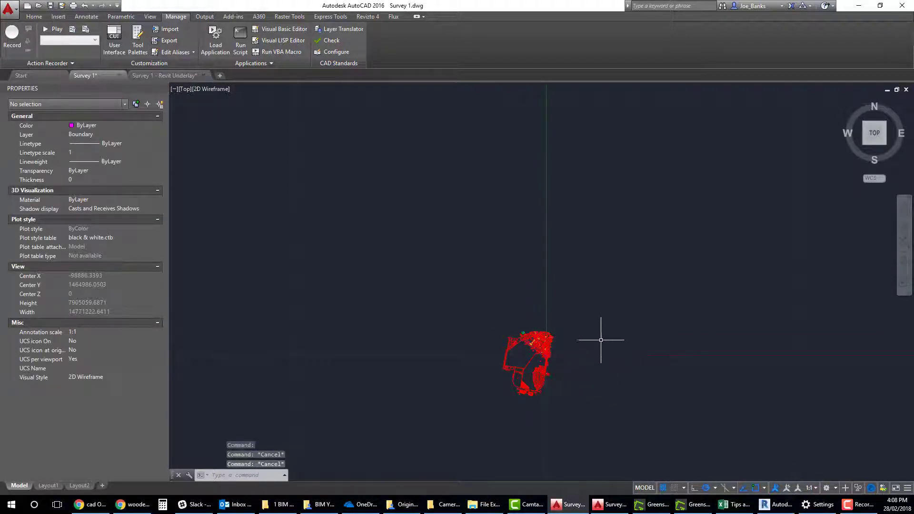
Step: Recheck the extents of the ungrouped drawing and search the empty area around the survey for stray objects
{"action": "type", "text": "z"}
{"action": "key", "text": "Return"}
{"action": "type", "text": "a"}
{"action": "key", "text": "Return"}
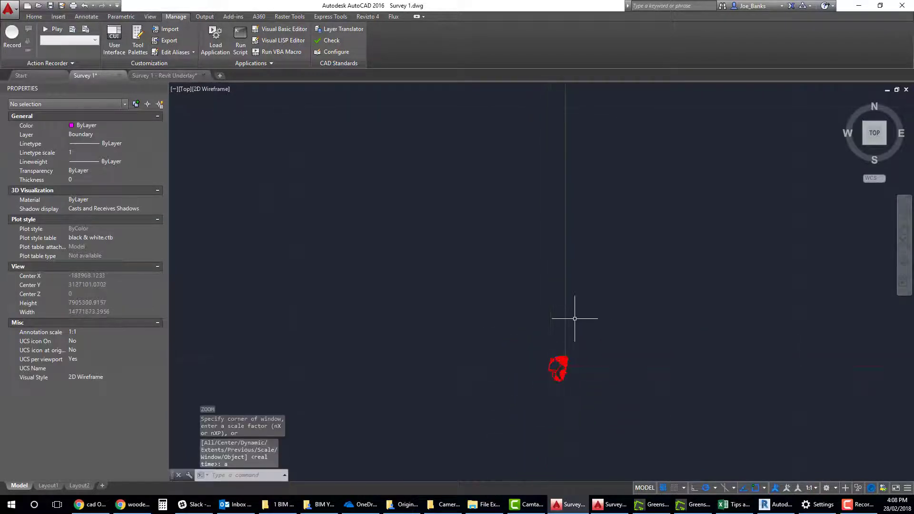
{"action": "key", "text": "Escape"}
{"action": "left_click", "coordinate": [717, 328]}
{"action": "left_click", "coordinate": [384, 168]}
{"action": "scroll", "coordinate": [566, 194], "scroll_direction": "down", "scroll_amount": 4}
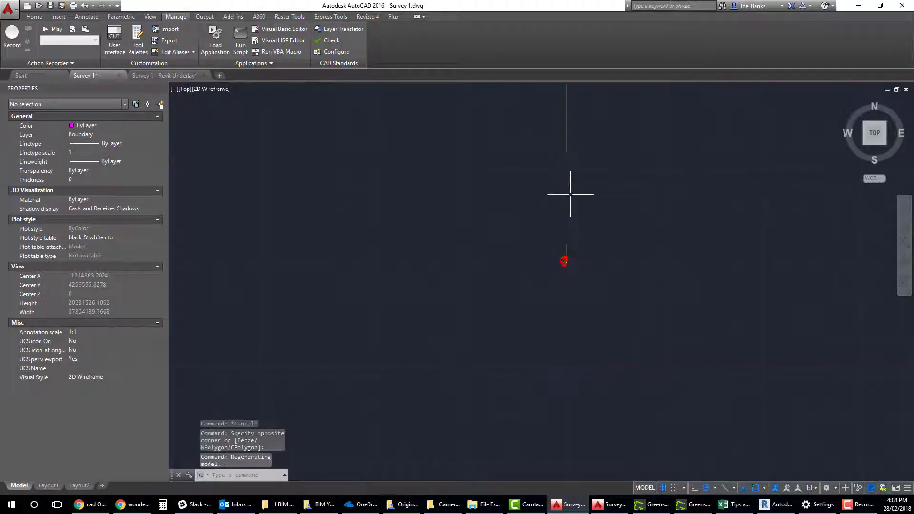
{"action": "left_click", "coordinate": [715, 312]}
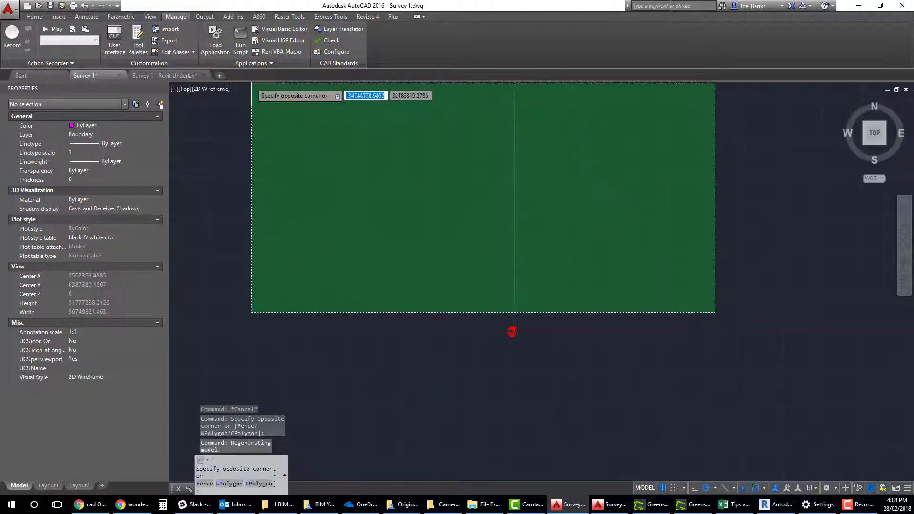
{"action": "key", "text": "Escape"}
{"action": "key", "text": "Escape"}
{"action": "scroll", "coordinate": [489, 249], "scroll_direction": "up", "scroll_amount": 2}
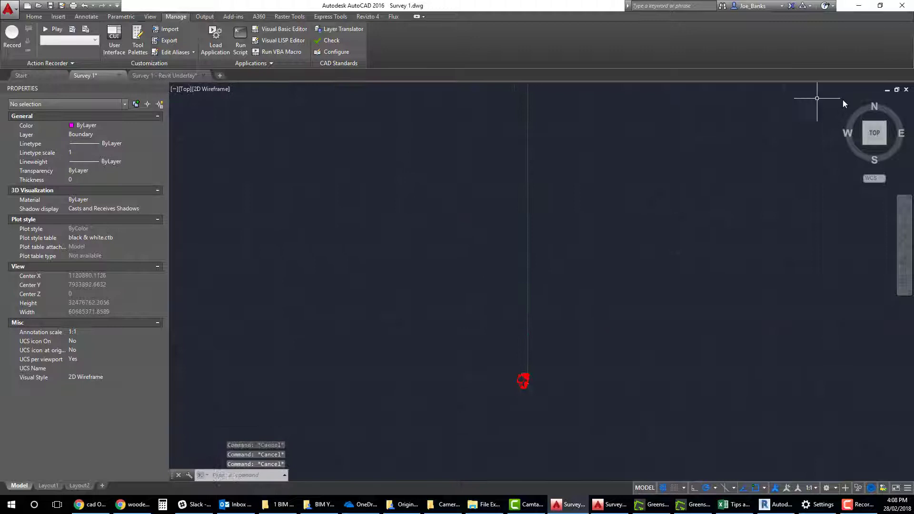
Step: In a low-angle 3D view, set Center Z to 0 for a cluster of circles floating above the survey
{"action": "left_click", "coordinate": [864, 144]}
{"action": "mouse_move", "coordinate": [608, 203]}
{"action": "middle_mouse_down", "text": "shift"}
{"action": "mouse_move", "coordinate": [656, 220]}
{"action": "mouse_move", "coordinate": [632, 340]}
{"action": "mouse_move", "coordinate": [666, 362]}
{"action": "mouse_move", "coordinate": [693, 249]}
{"action": "mouse_move", "coordinate": [696, 281]}
{"action": "mouse_move", "coordinate": [692, 253]}
{"action": "middle_mouse_up", "text": "shift"}
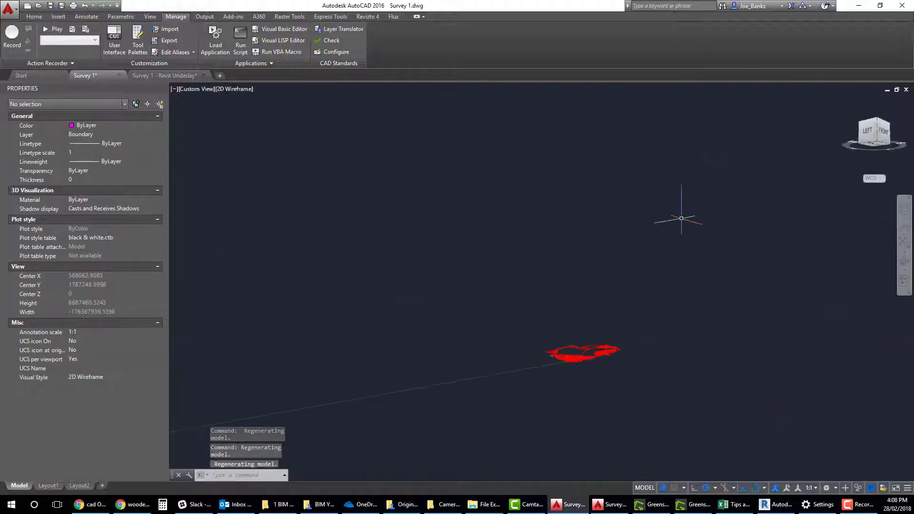
{"action": "scroll", "coordinate": [576, 356], "scroll_direction": "up", "scroll_amount": 8}
{"action": "middle_click_drag", "start_coordinate": [567, 385], "coordinate": [568, 327]}
{"action": "scroll", "coordinate": [568, 327], "scroll_direction": "down", "scroll_amount": 2}
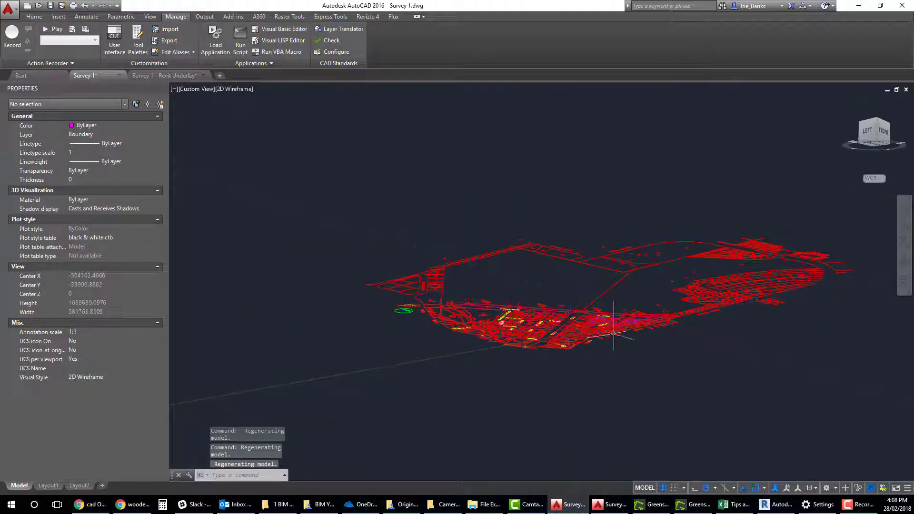
{"action": "scroll", "coordinate": [564, 322], "scroll_direction": "up", "scroll_amount": 3}
{"action": "middle_click_drag", "start_coordinate": [595, 359], "coordinate": [581, 398], "text": "shift"}
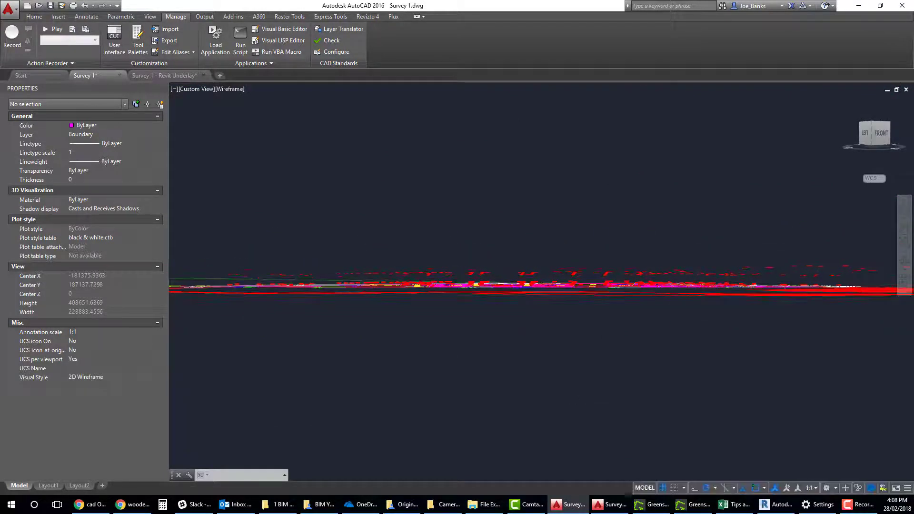
{"action": "scroll", "coordinate": [581, 259], "scroll_direction": "up", "scroll_amount": 6}
{"action": "left_click", "coordinate": [366, 185]}
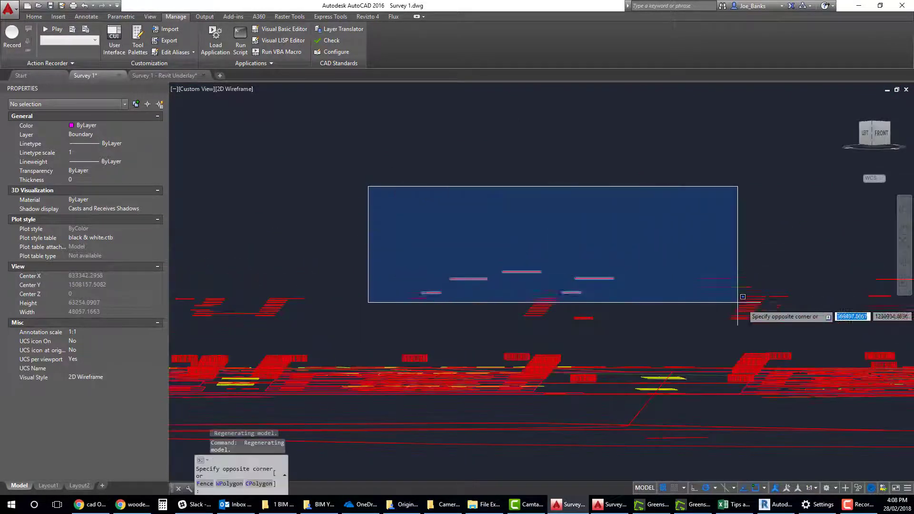
{"action": "left_click", "coordinate": [808, 337]}
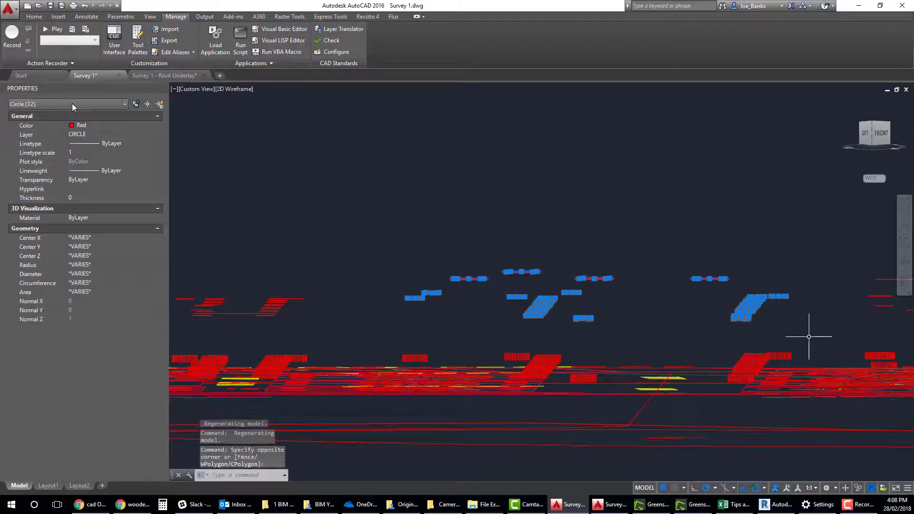
{"action": "left_click", "coordinate": [99, 255]}
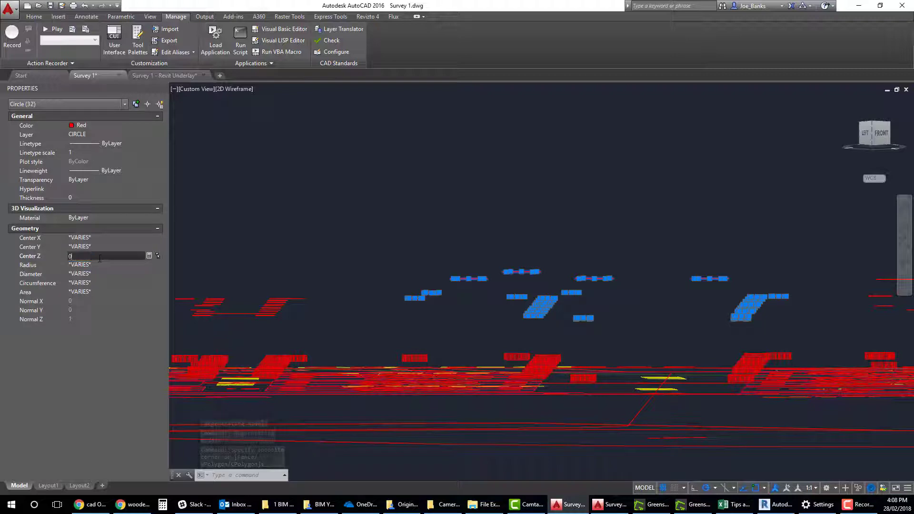
{"action": "type", "text": "0"}
{"action": "key", "text": "Return"}
Step: Select the entire survey, filter the selection to its circles and set their Center Z to 0
{"action": "scroll", "coordinate": [600, 269], "scroll_direction": "down", "scroll_amount": 6}
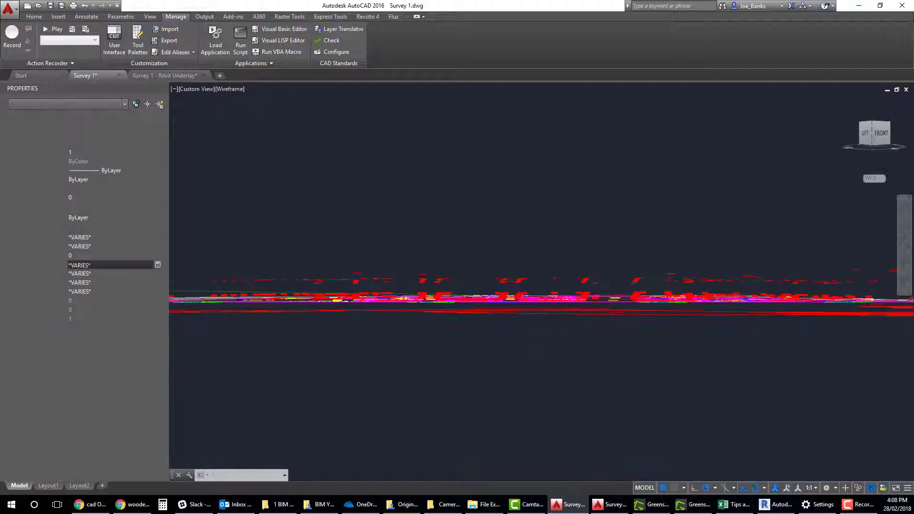
{"action": "middle_click_drag", "start_coordinate": [624, 253], "coordinate": [613, 265], "text": "shift"}
{"action": "scroll", "coordinate": [520, 193], "scroll_direction": "down", "scroll_amount": 6}
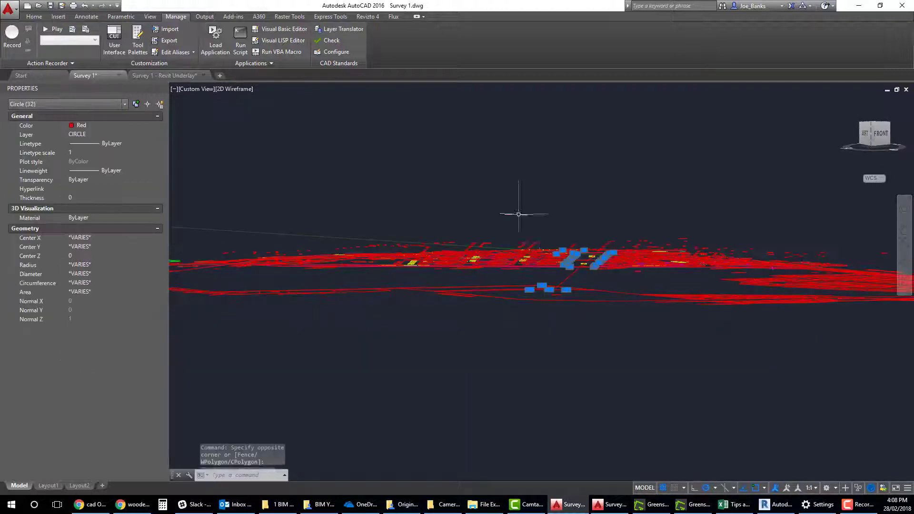
{"action": "left_click", "coordinate": [387, 184]}
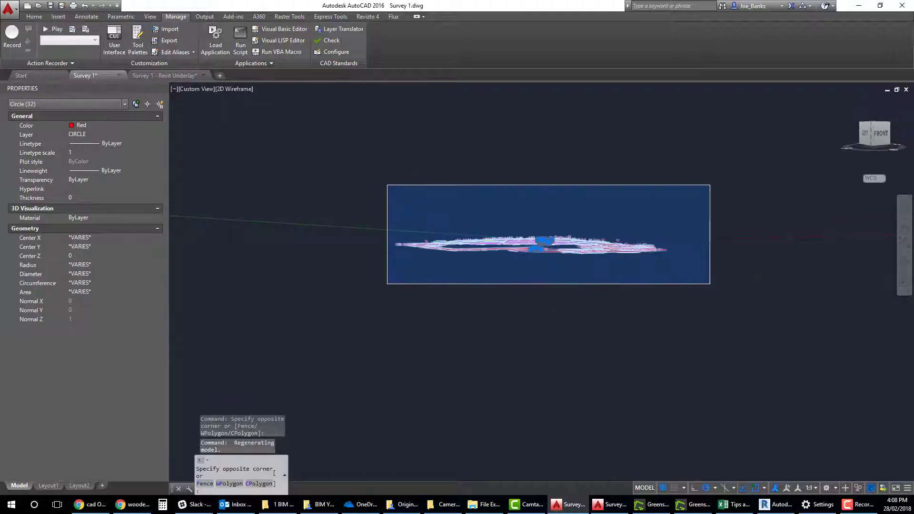
{"action": "left_click", "coordinate": [711, 284]}
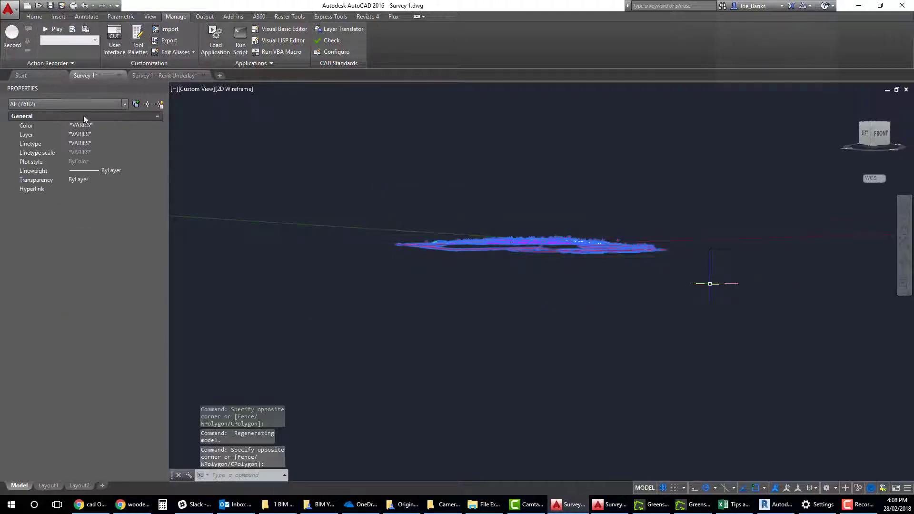
{"action": "left_click", "coordinate": [76, 103]}
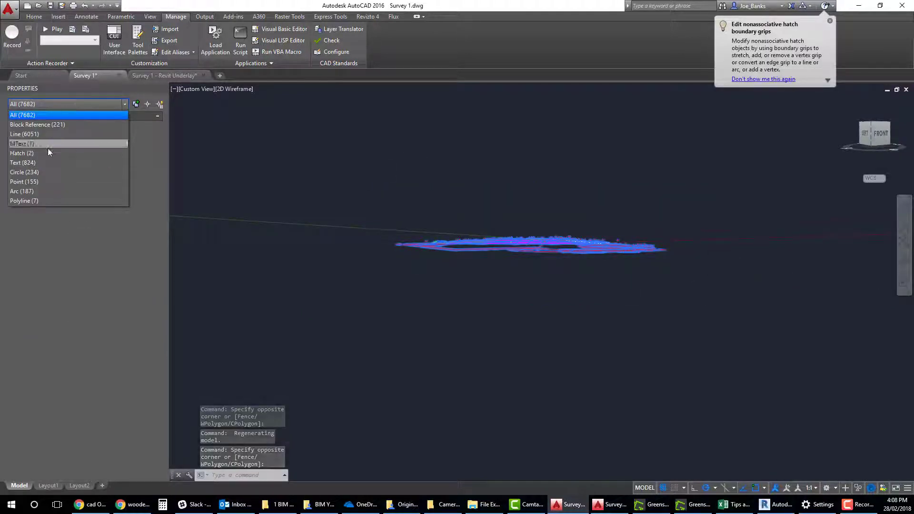
{"action": "left_click", "coordinate": [39, 171]}
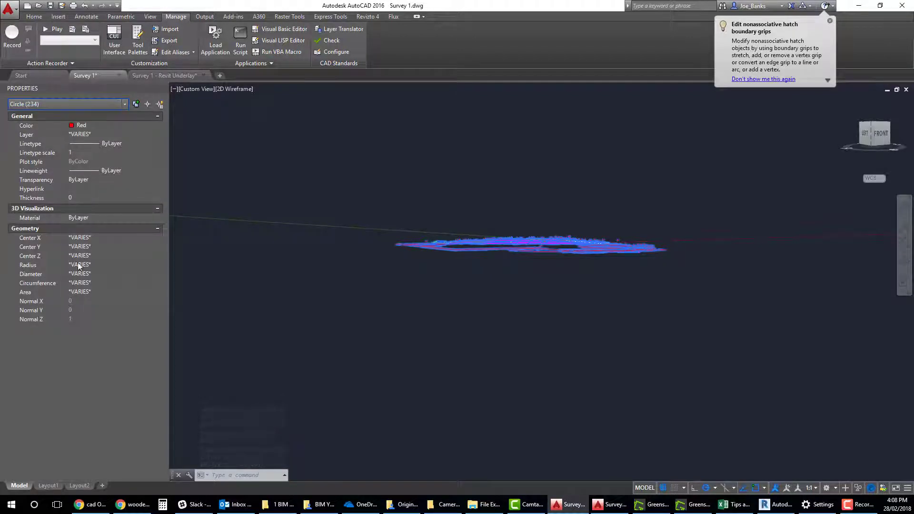
{"action": "left_click", "coordinate": [109, 255]}
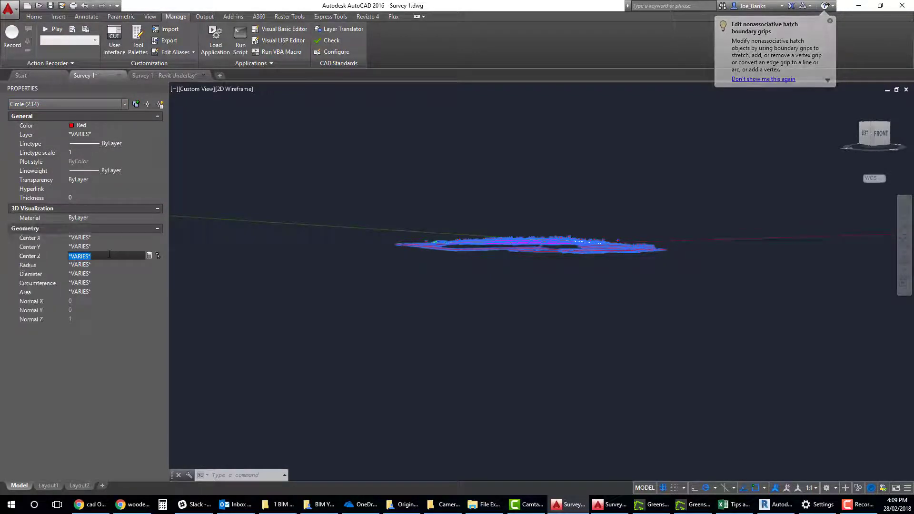
{"action": "type", "text": "0"}
Step: Filter the selection to the MText coordinate label and set its Position Z to 0
{"action": "left_click", "coordinate": [62, 104]}
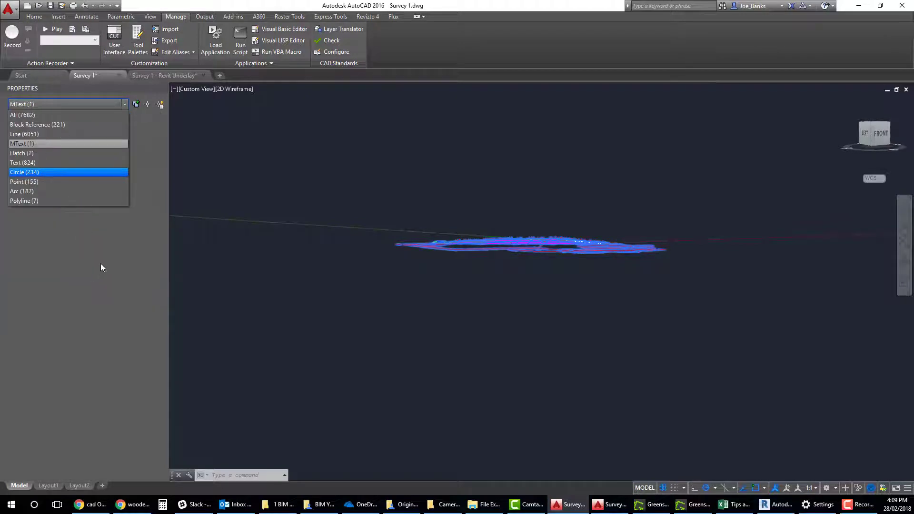
{"action": "left_click", "coordinate": [101, 264]}
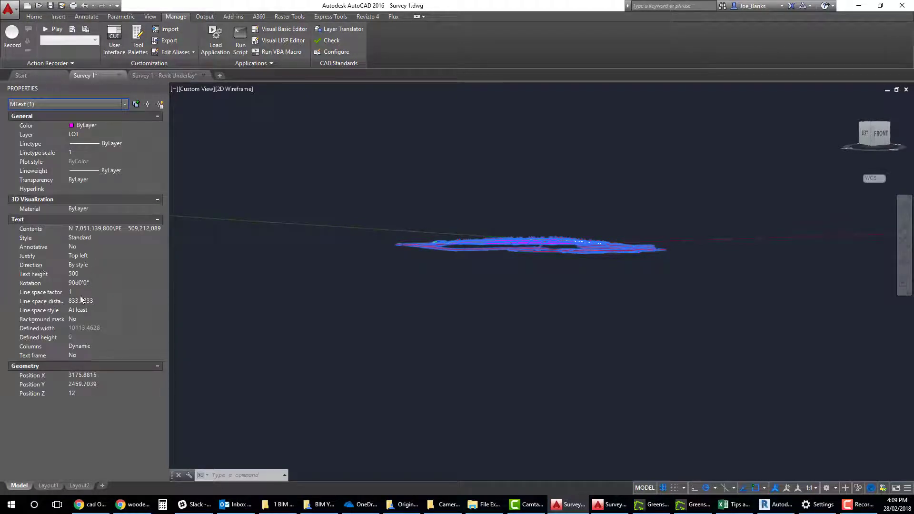
{"action": "key", "text": "Return"}
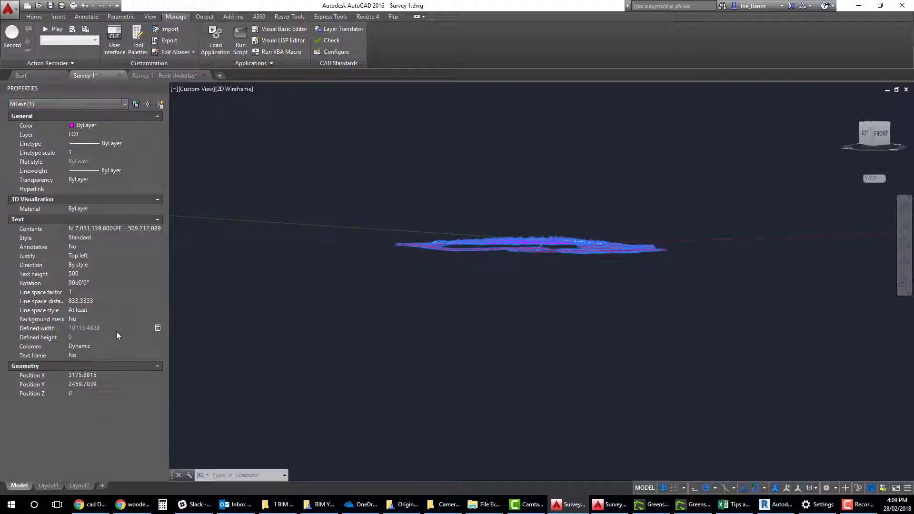
Step: Check the Position Z of the Point objects in the selection and clear the selection
{"action": "left_click", "coordinate": [70, 103]}
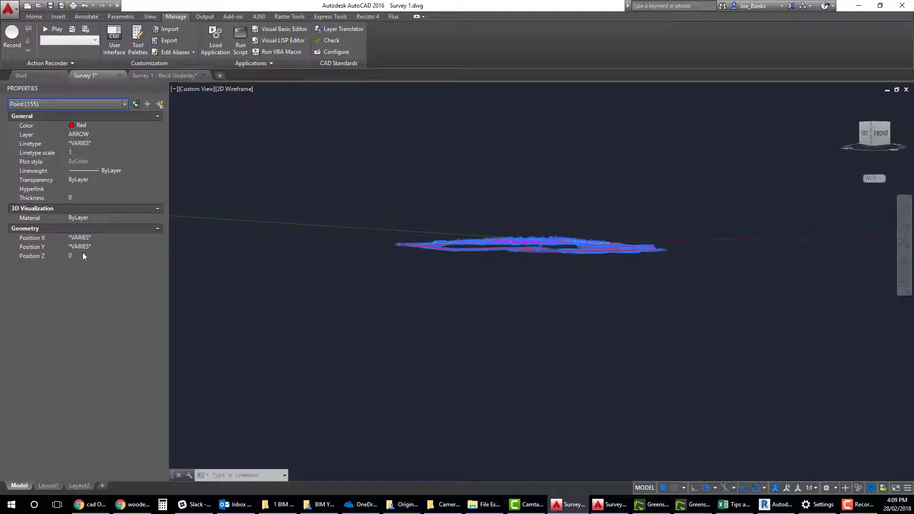
{"action": "left_click", "coordinate": [325, 271]}
{"action": "left_click", "coordinate": [316, 295]}
{"action": "left_click", "coordinate": [314, 335]}
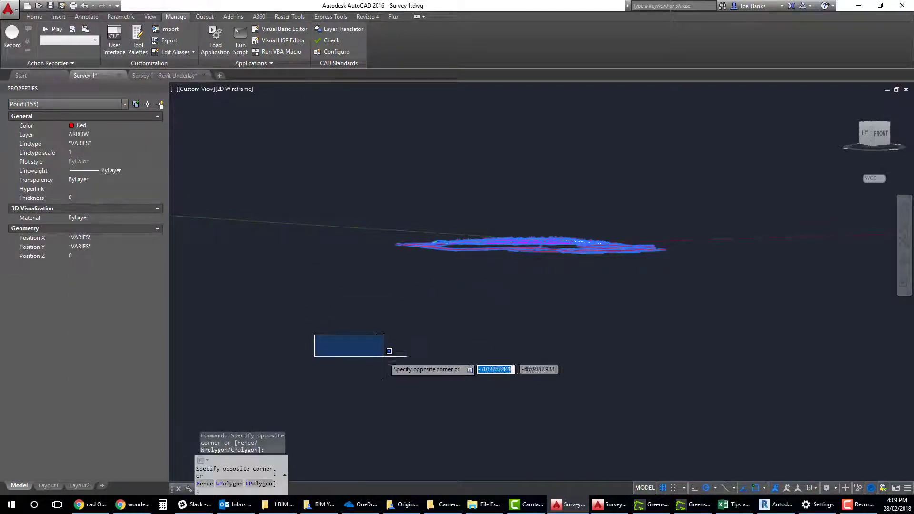
{"action": "left_click", "coordinate": [382, 321]}
{"action": "key", "text": "Escape"}
{"action": "key", "text": "Escape"}
{"action": "key", "text": "Escape"}
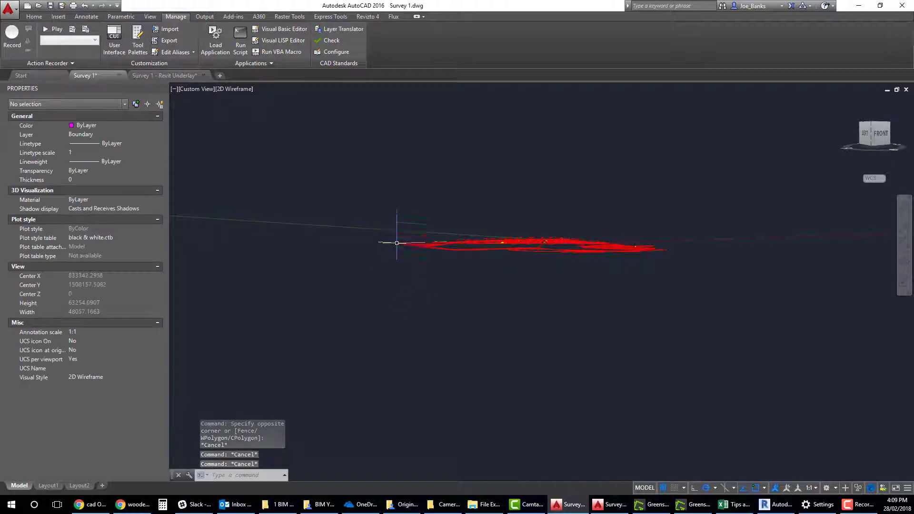
{"action": "left_click", "coordinate": [370, 168]}
{"action": "left_click", "coordinate": [692, 292]}
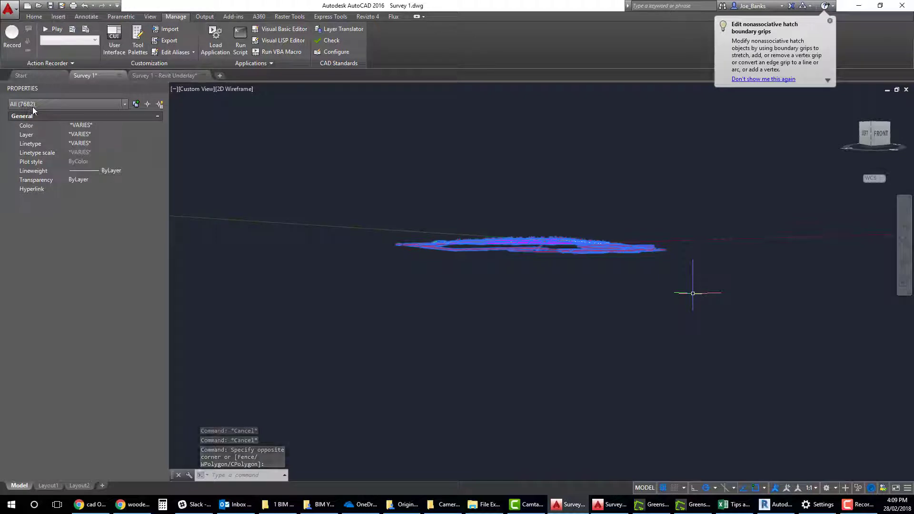
{"action": "key", "text": "Escape"}
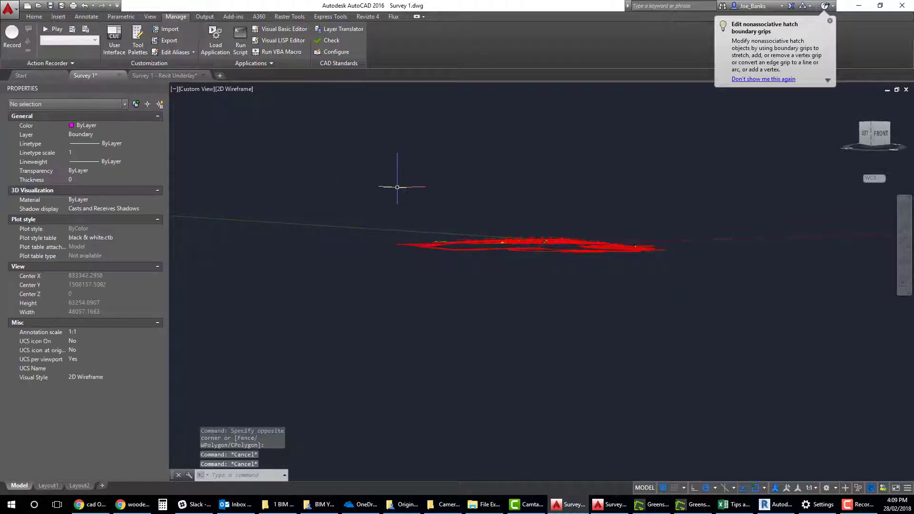
Step: Select everything in the drawing and remove the main survey from the selection, leaving only the outlying objects selected
{"action": "key", "text": "ctrl+a"}
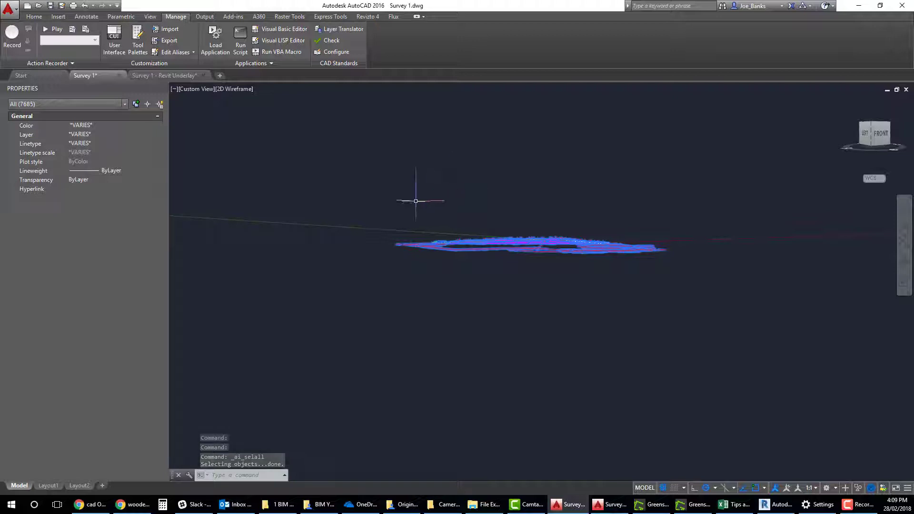
{"action": "left_click", "coordinate": [369, 183]}
{"action": "left_click", "coordinate": [697, 300]}
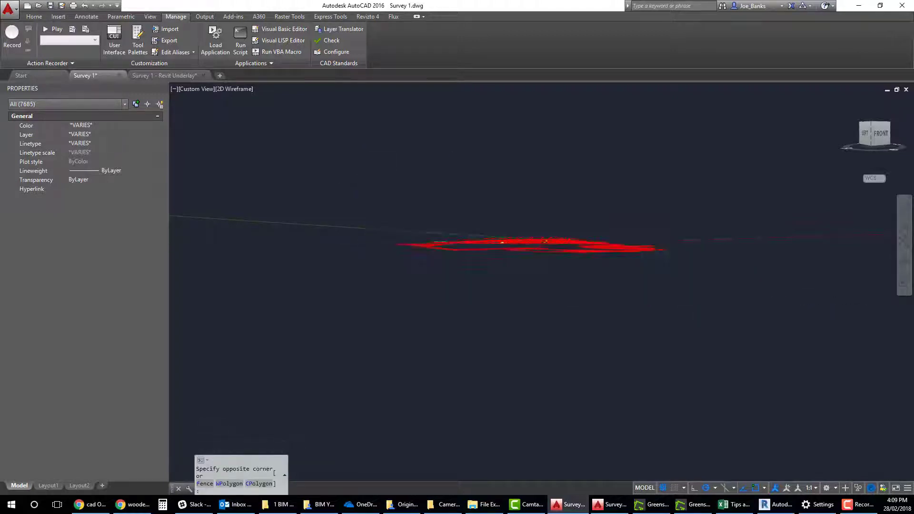
{"action": "scroll", "coordinate": [436, 228], "scroll_direction": "down", "scroll_amount": 8}
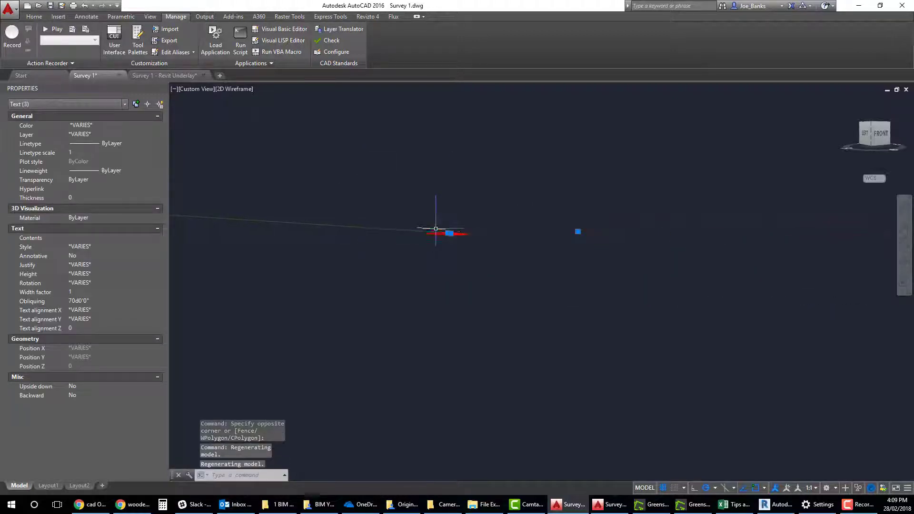
Step: Inspect where the blank text objects that remain selected lie relative to the survey and erase them
{"action": "middle_click_drag", "start_coordinate": [566, 170], "coordinate": [557, 231], "text": "shift"}
{"action": "middle_click_drag", "start_coordinate": [557, 271], "coordinate": [556, 328], "text": "shift"}
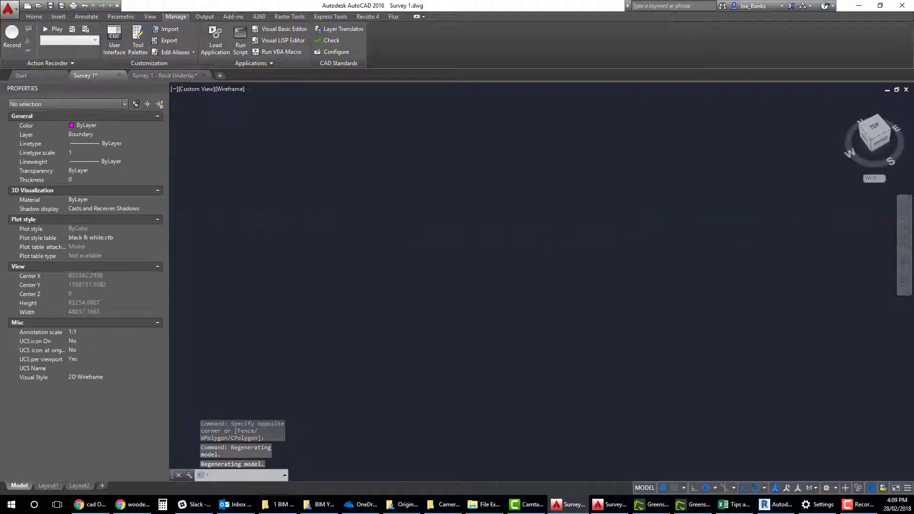
{"action": "scroll", "coordinate": [436, 238], "scroll_direction": "up", "scroll_amount": 10}
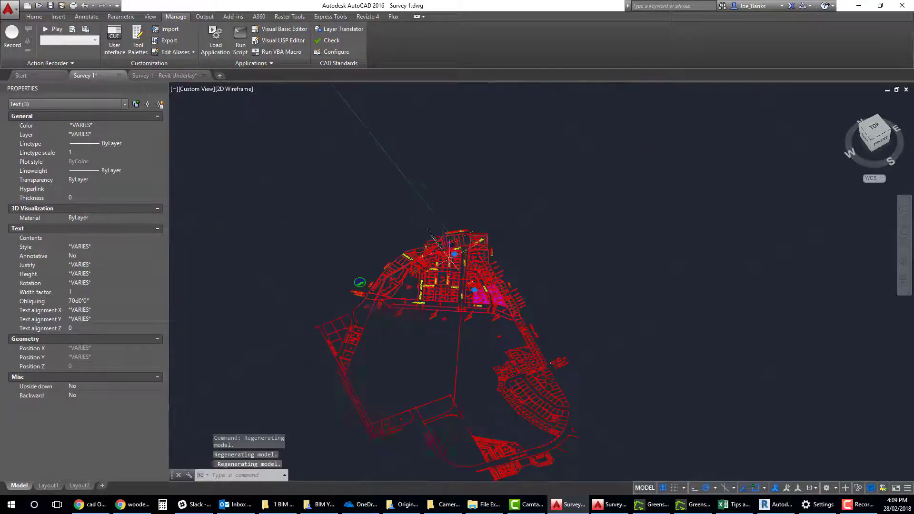
{"action": "scroll", "coordinate": [428, 192], "scroll_direction": "down", "scroll_amount": 10}
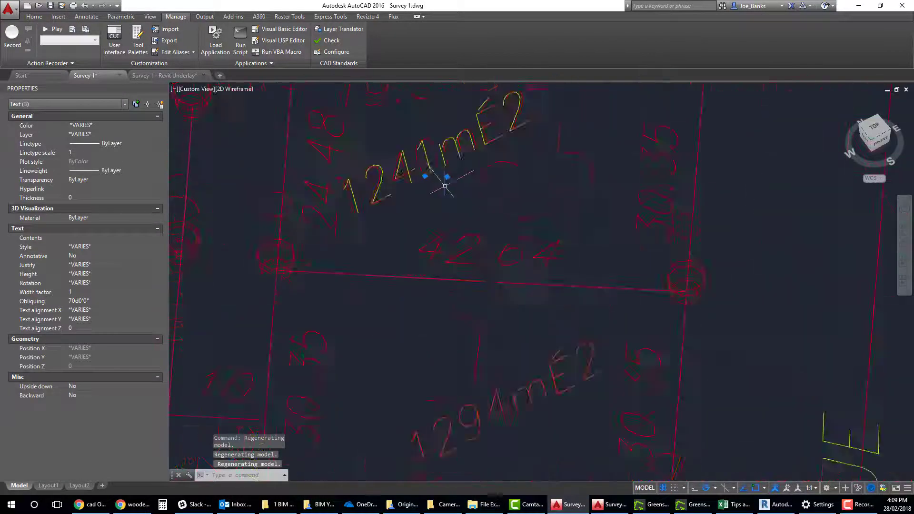
{"action": "scroll", "coordinate": [706, 141], "scroll_direction": "up", "scroll_amount": 7}
{"action": "scroll", "coordinate": [650, 141], "scroll_direction": "up", "scroll_amount": 7}
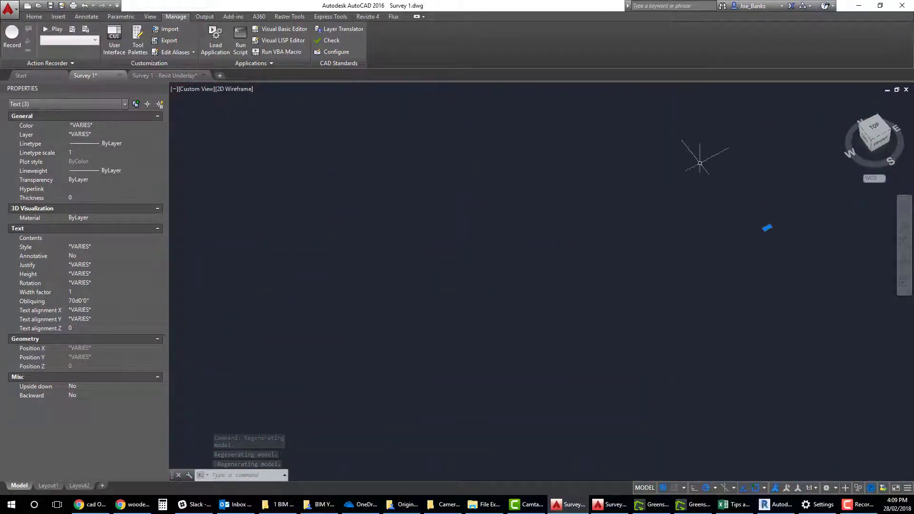
{"action": "scroll", "coordinate": [761, 226], "scroll_direction": "up", "scroll_amount": 7}
{"action": "scroll", "coordinate": [830, 231], "scroll_direction": "up", "scroll_amount": 7}
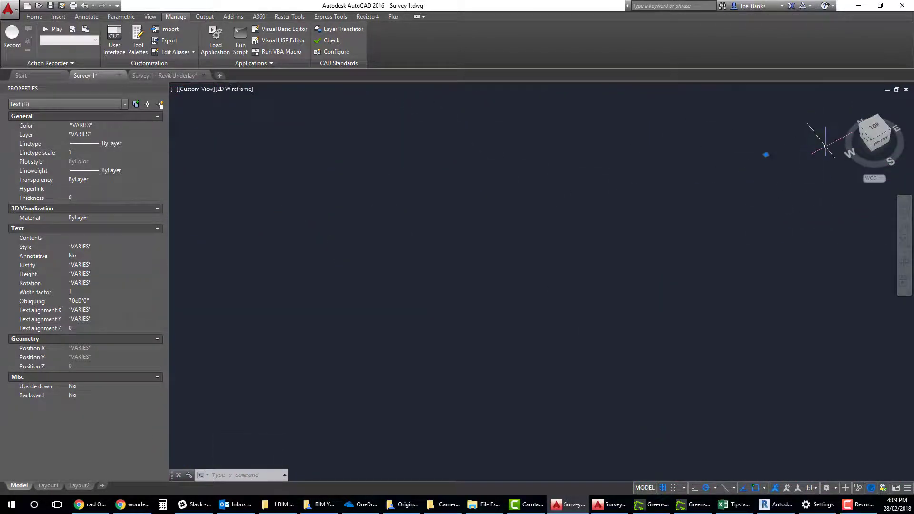
{"action": "scroll", "coordinate": [796, 141], "scroll_direction": "up", "scroll_amount": 10}
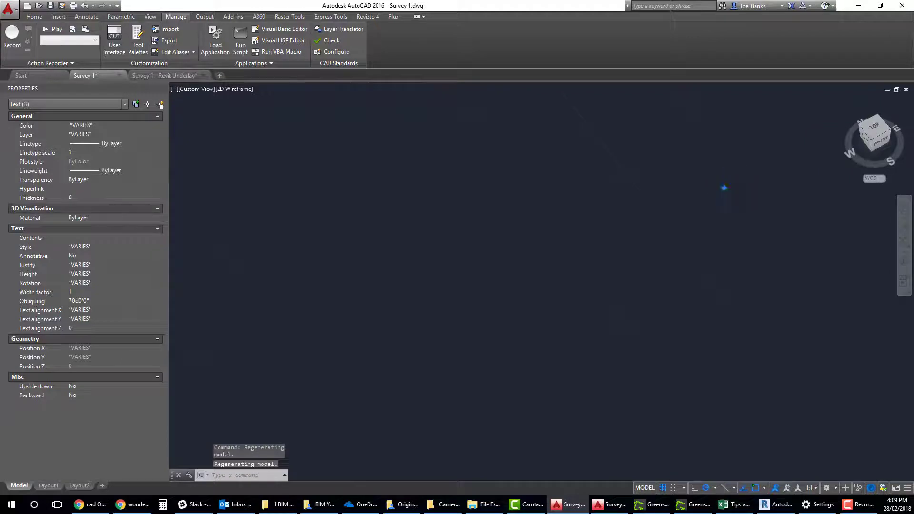
{"action": "scroll", "coordinate": [712, 188], "scroll_direction": "down", "scroll_amount": 8}
{"action": "left_click_drag", "start_coordinate": [712, 187], "coordinate": [724, 214], "text": "shift"}
{"action": "middle_click_drag", "start_coordinate": [723, 214], "coordinate": [756, 240], "text": "shift"}
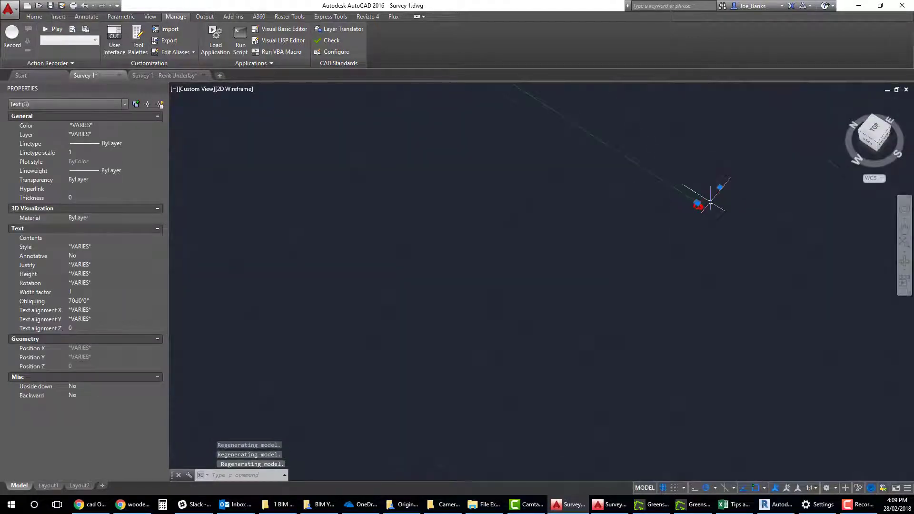
{"action": "scroll", "coordinate": [710, 202], "scroll_direction": "up", "scroll_amount": 10}
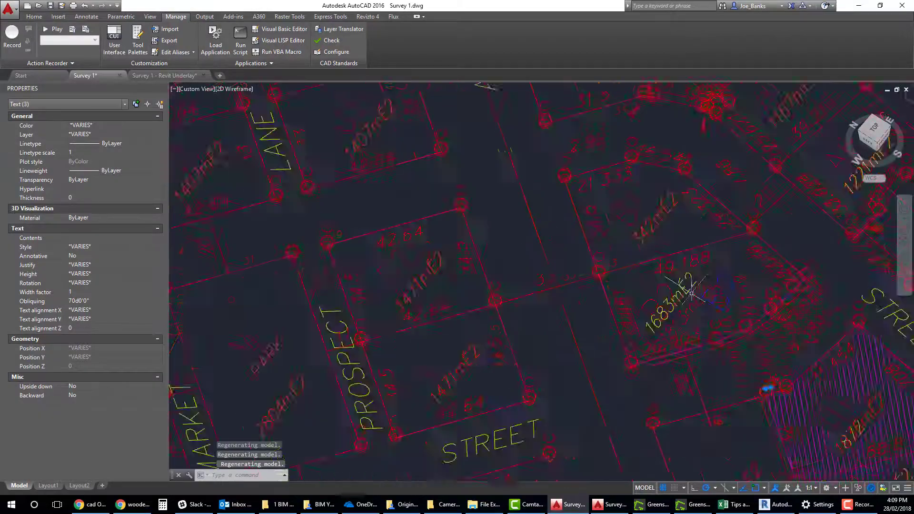
{"action": "scroll", "coordinate": [691, 292], "scroll_direction": "up", "scroll_amount": 3}
{"action": "scroll", "coordinate": [714, 245], "scroll_direction": "down", "scroll_amount": 10}
{"action": "scroll", "coordinate": [653, 202], "scroll_direction": "up", "scroll_amount": 8}
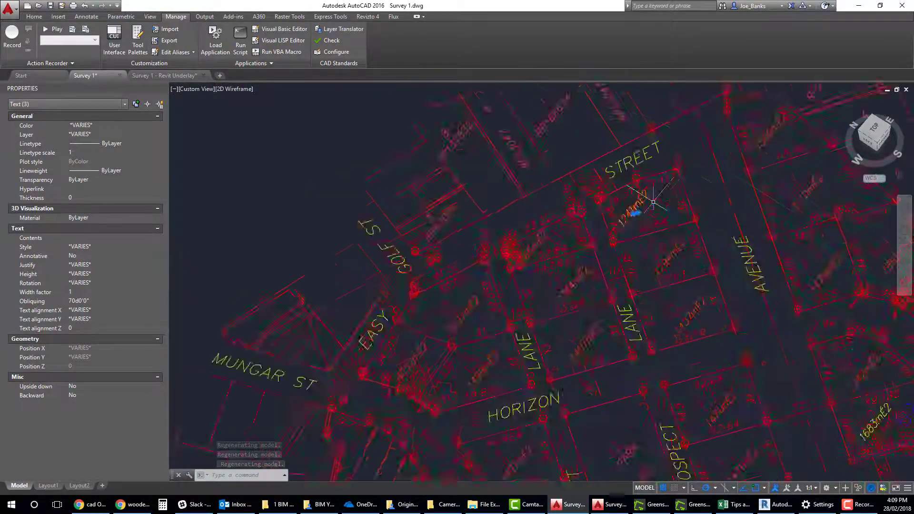
{"action": "scroll", "coordinate": [653, 201], "scroll_direction": "up", "scroll_amount": 5}
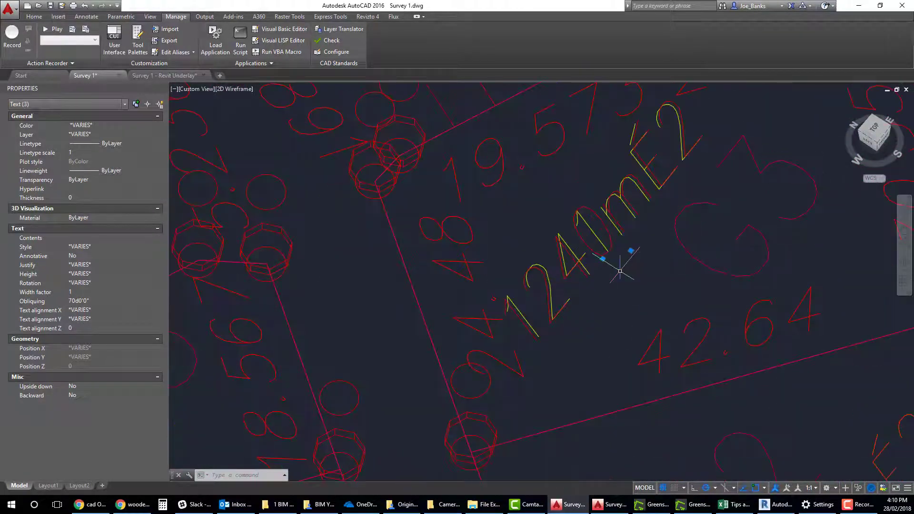
{"action": "scroll", "coordinate": [619, 272], "scroll_direction": "down", "scroll_amount": 10}
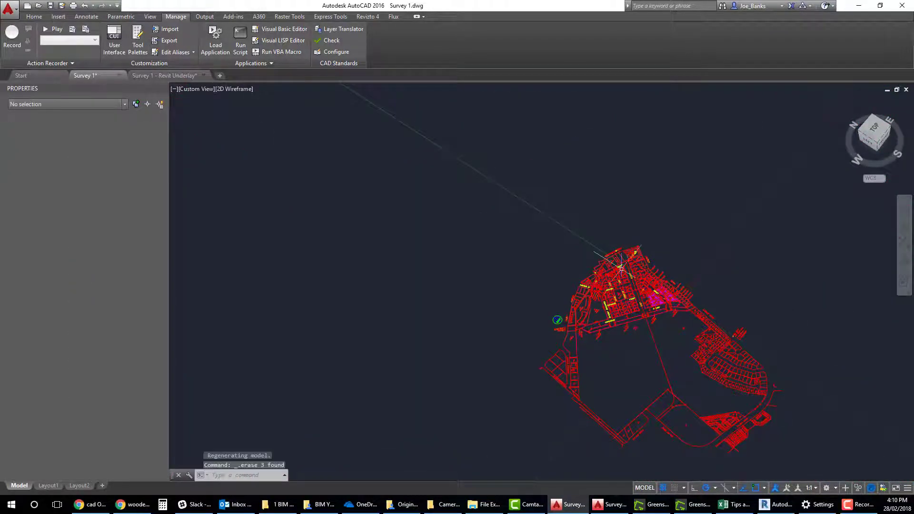
Step: Check the drawing's full extents in the Top view for remaining stray objects, using Zoom All
{"action": "scroll", "coordinate": [620, 271], "scroll_direction": "down", "scroll_amount": 5}
{"action": "scroll", "coordinate": [714, 235], "scroll_direction": "down", "scroll_amount": 3}
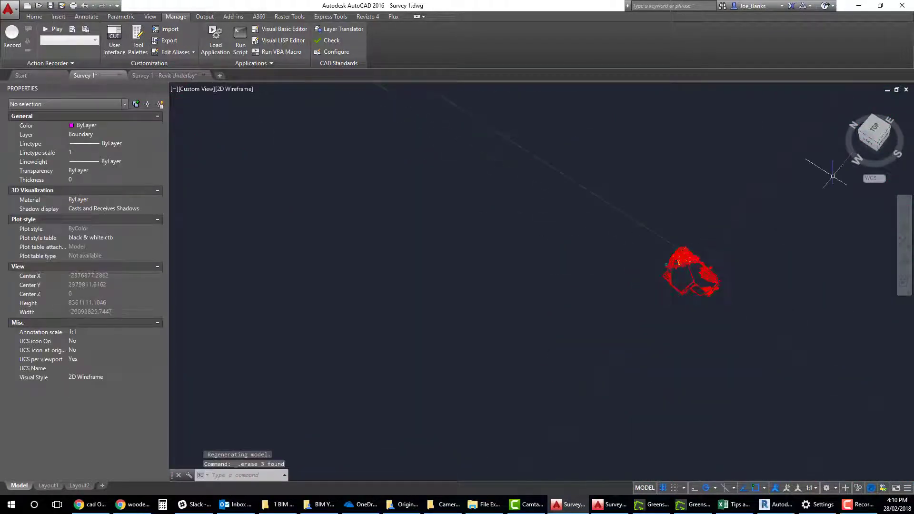
{"action": "left_click", "coordinate": [874, 128]}
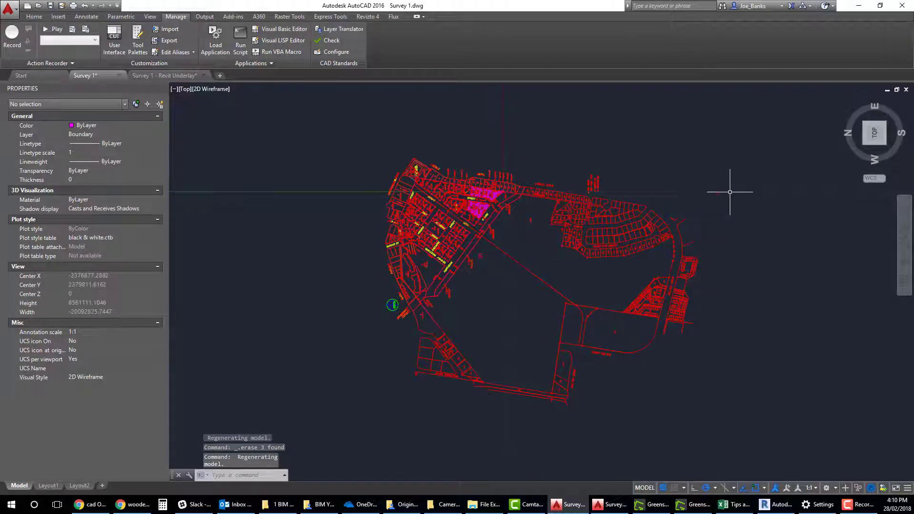
{"action": "type", "text": "z"}
{"action": "key", "text": "Return"}
{"action": "type", "text": "e"}
{"action": "key", "text": "Return"}
{"action": "type", "text": "a"}
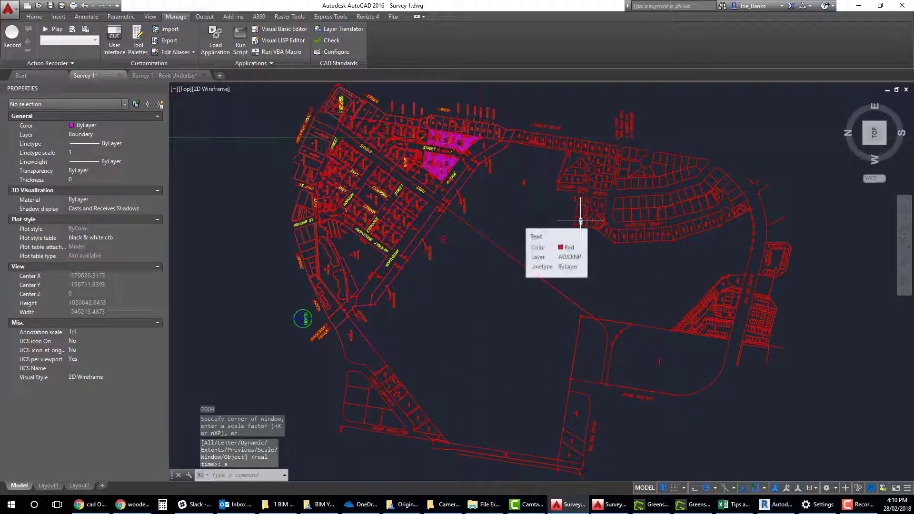
{"action": "scroll", "coordinate": [512, 223], "scroll_direction": "down", "scroll_amount": 3}
{"action": "scroll", "coordinate": [513, 224], "scroll_direction": "down", "scroll_amount": 3}
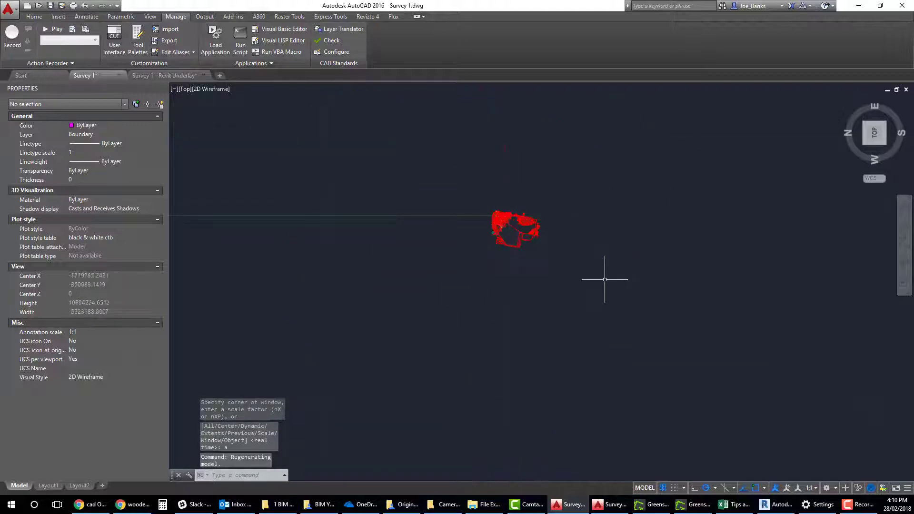
Step: Examine the full extents of the survey in the Front view for objects lying above or below the plane
{"action": "mouse_move", "coordinate": [880, 138]}
{"action": "left_mouse_down"}
{"action": "mouse_move", "coordinate": [886, 144]}
{"action": "mouse_move", "coordinate": [877, 144]}
{"action": "left_mouse_up"}
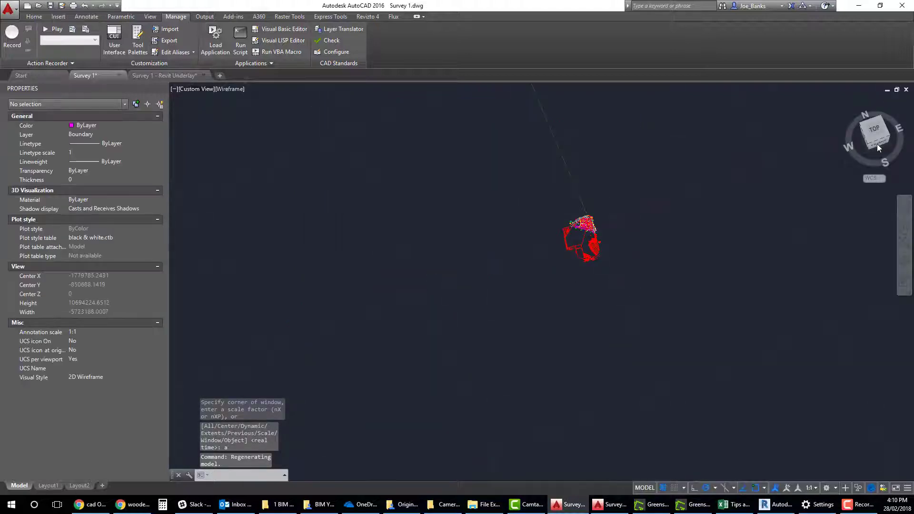
{"action": "left_click", "coordinate": [875, 143]}
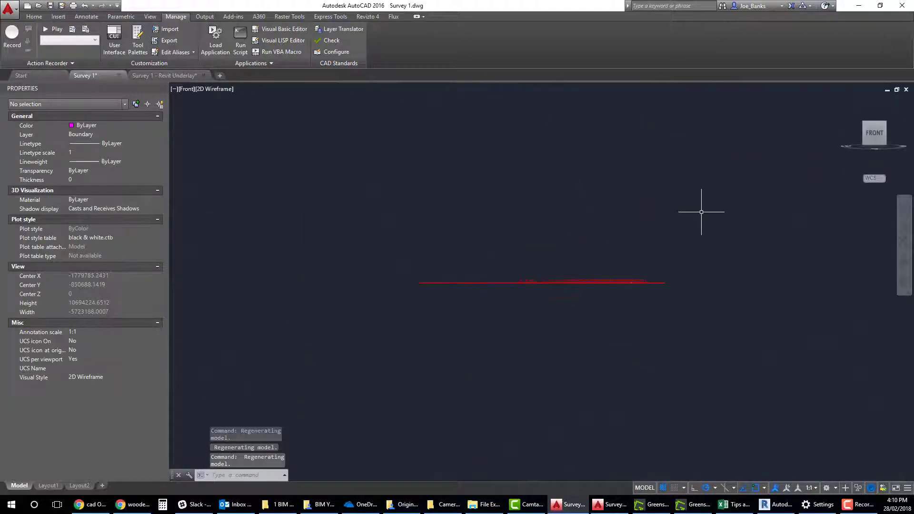
{"action": "type", "text": "z"}
{"action": "key", "text": "Return"}
{"action": "type", "text": "e"}
{"action": "key", "text": "Return"}
{"action": "type", "text": "a"}
{"action": "key", "text": "Return"}
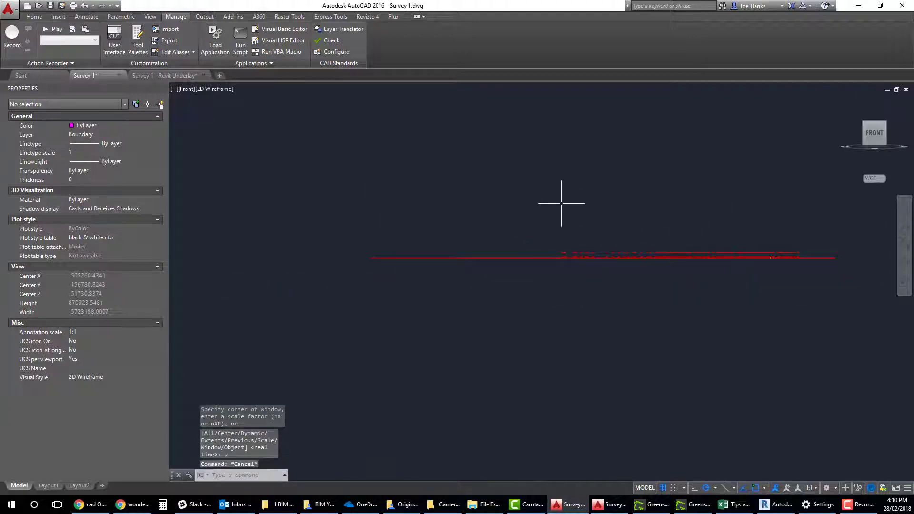
{"action": "scroll", "coordinate": [619, 269], "scroll_direction": "down", "scroll_amount": 6}
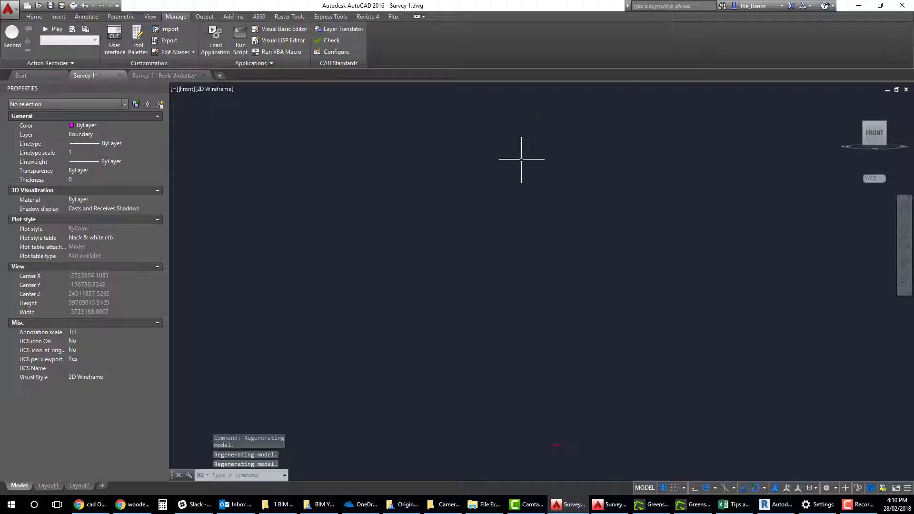
{"action": "scroll", "coordinate": [562, 443], "scroll_direction": "up", "scroll_amount": 12}
{"action": "scroll", "coordinate": [481, 227], "scroll_direction": "up", "scroll_amount": 8}
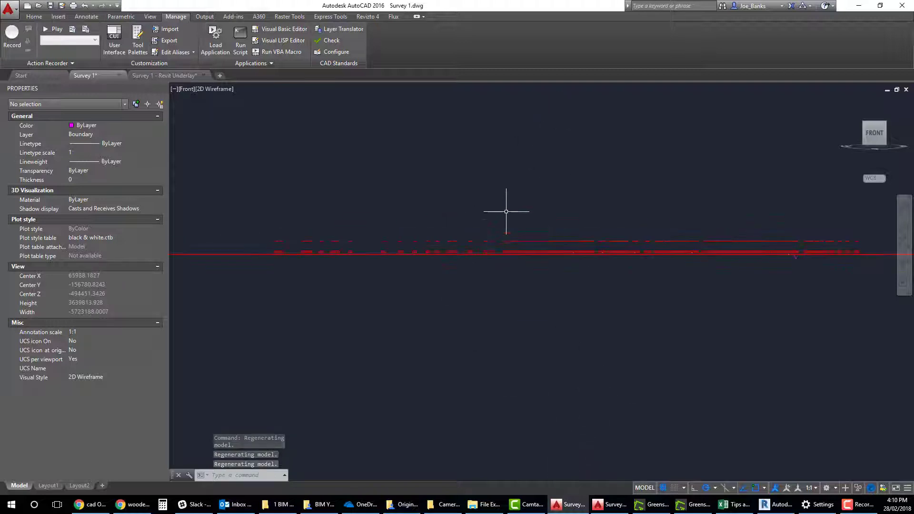
Step: Return to the Top view with north facing up and bring the survey into view
{"action": "middle_click_drag", "start_coordinate": [767, 249], "coordinate": [708, 296], "text": "shift"}
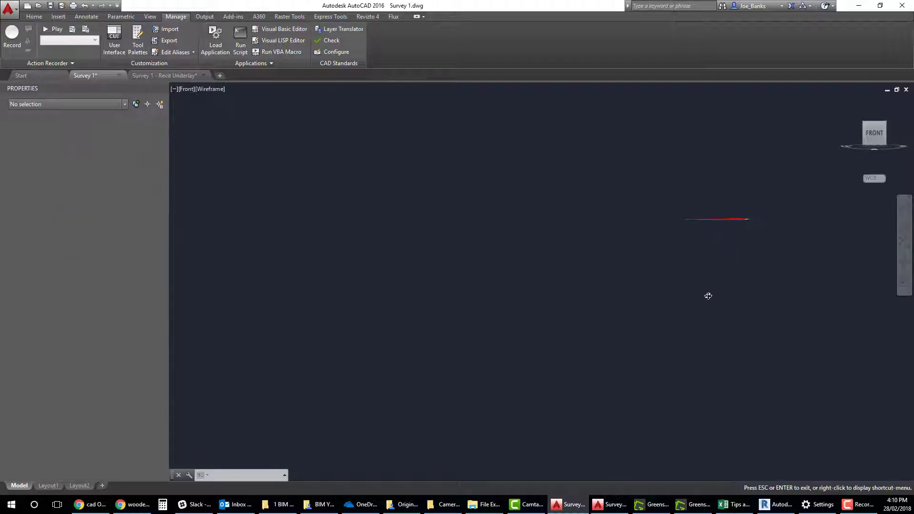
{"action": "middle_click_drag", "start_coordinate": [865, 118], "coordinate": [868, 165], "text": "shift"}
{"action": "left_click", "coordinate": [874, 126]}
{"action": "scroll", "coordinate": [693, 241], "scroll_direction": "up", "scroll_amount": 4}
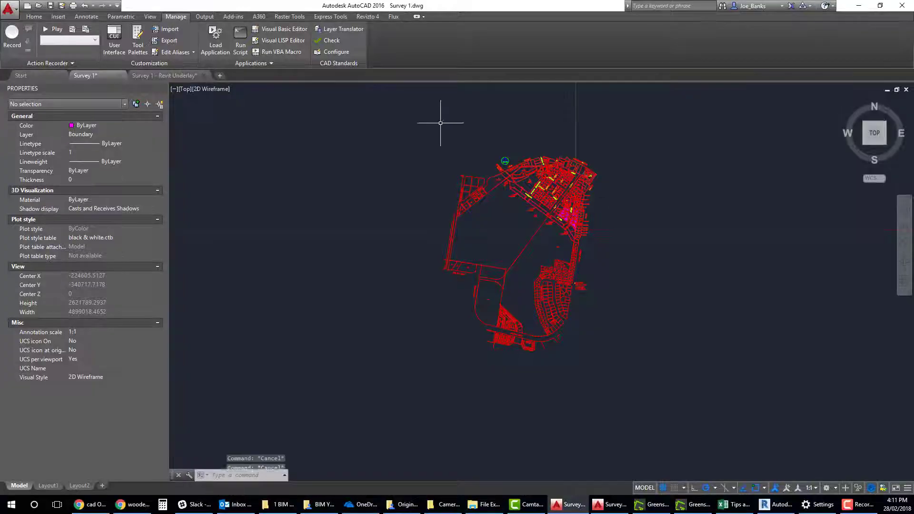
{"action": "left_click", "coordinate": [433, 136]}
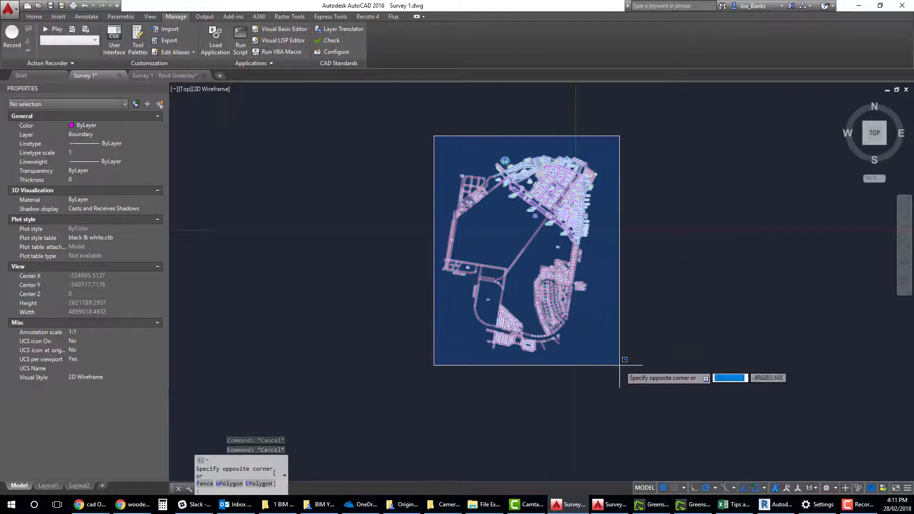
{"action": "key", "text": "Escape"}
{"action": "key", "text": "Escape"}
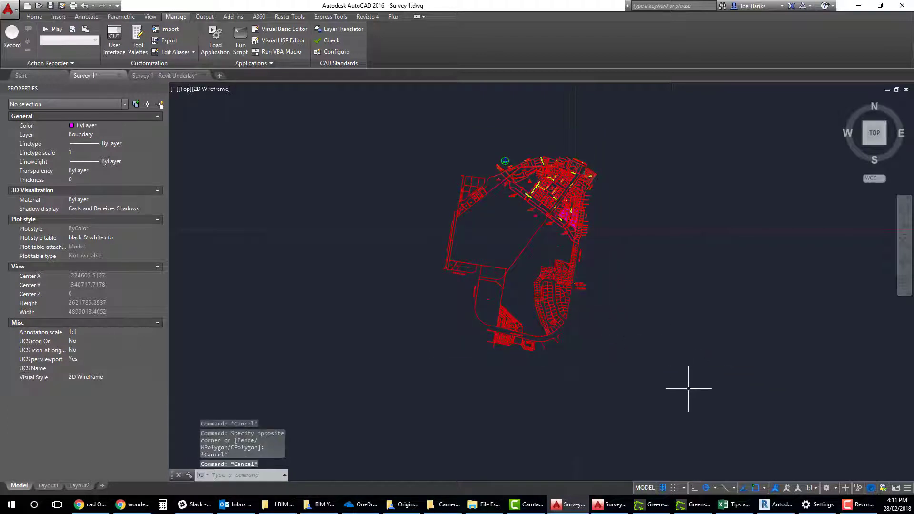
{"action": "left_click", "coordinate": [688, 388]}
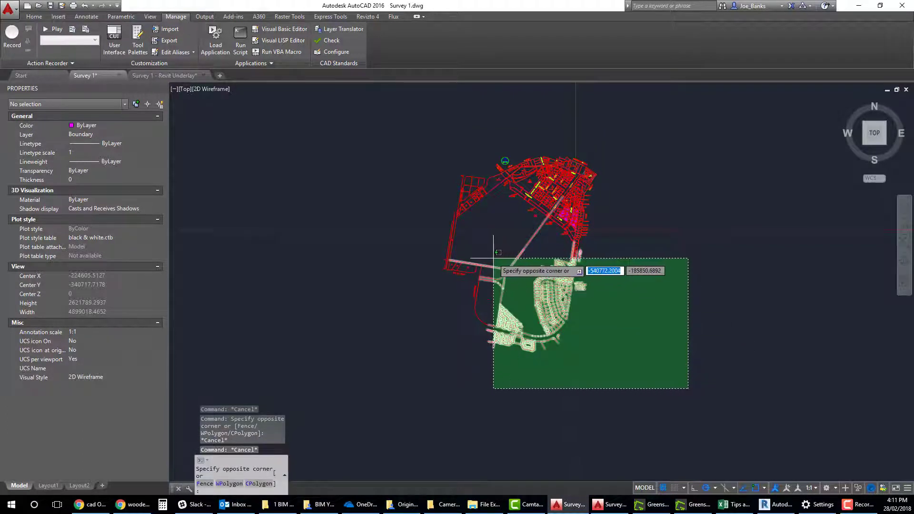
{"action": "key", "text": "Escape"}
Step: Try to write the whole survey out as a separate drawing with Write Block, using base point 0,0,0 and millimetre insert units
{"action": "left_click", "coordinate": [436, 138]}
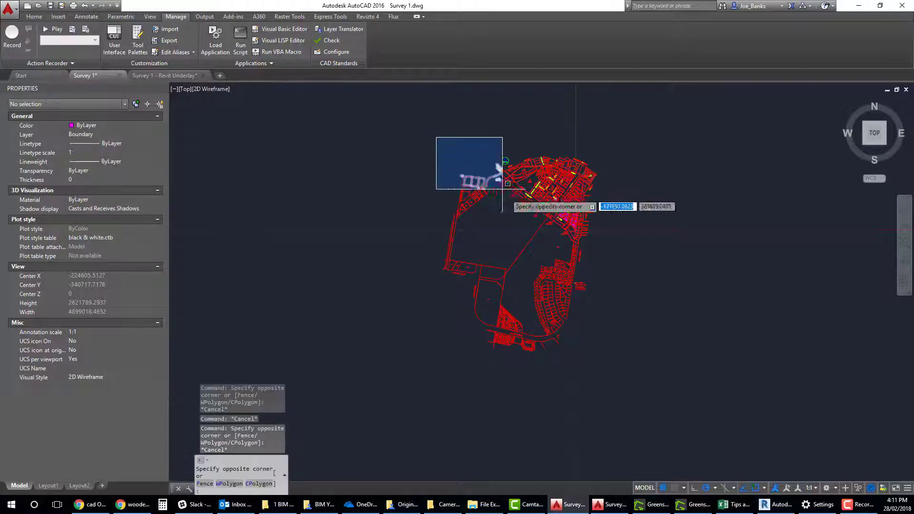
{"action": "left_click", "coordinate": [621, 363]}
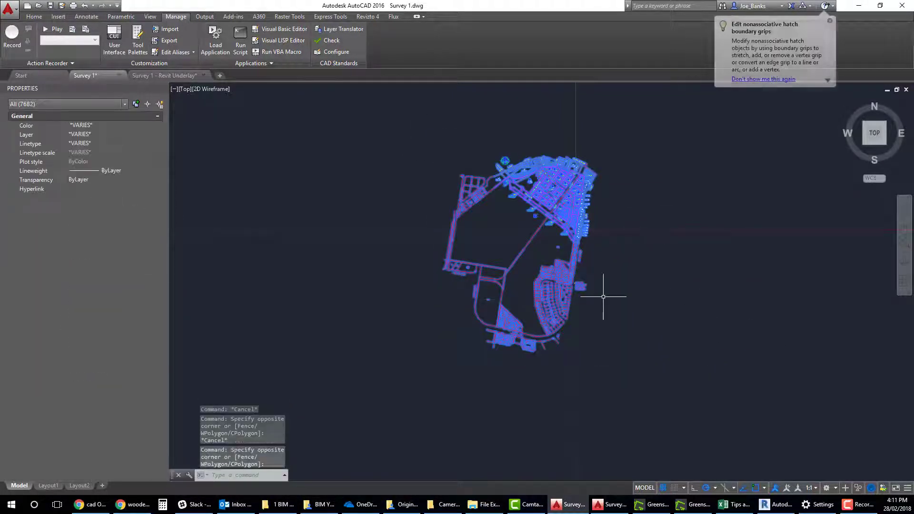
{"action": "type", "text": "Wblo"}
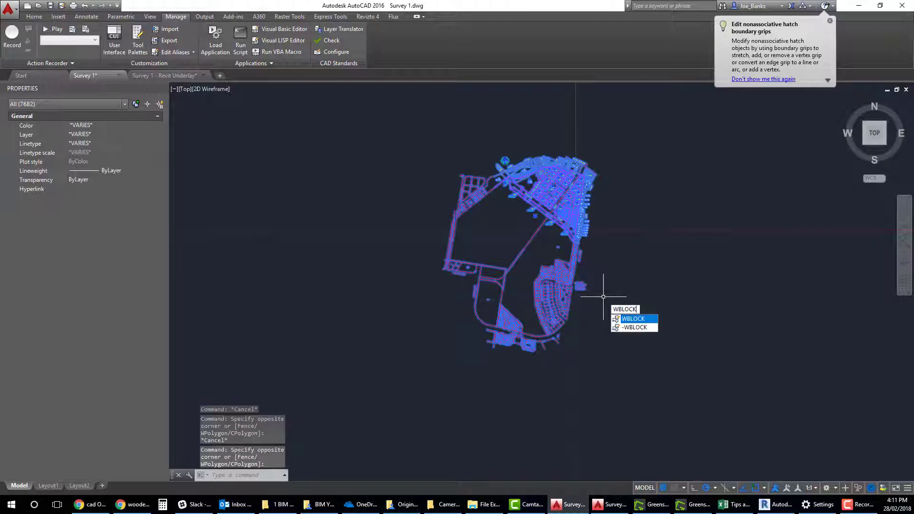
{"action": "key", "text": "Return"}
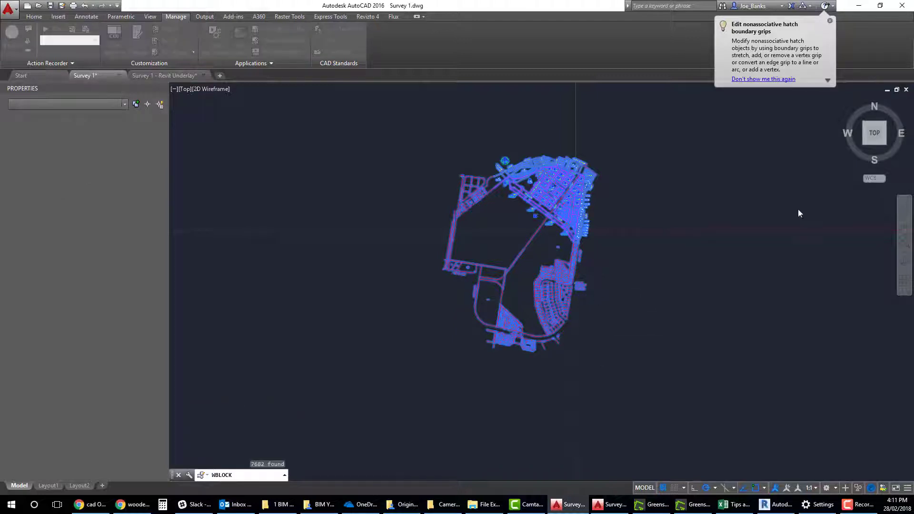
{"action": "mouse_move", "coordinate": [553, 109]}
{"action": "left_mouse_down"}
{"action": "mouse_move", "coordinate": [316, 148]}
{"action": "mouse_move", "coordinate": [321, 138]}
{"action": "left_mouse_up"}
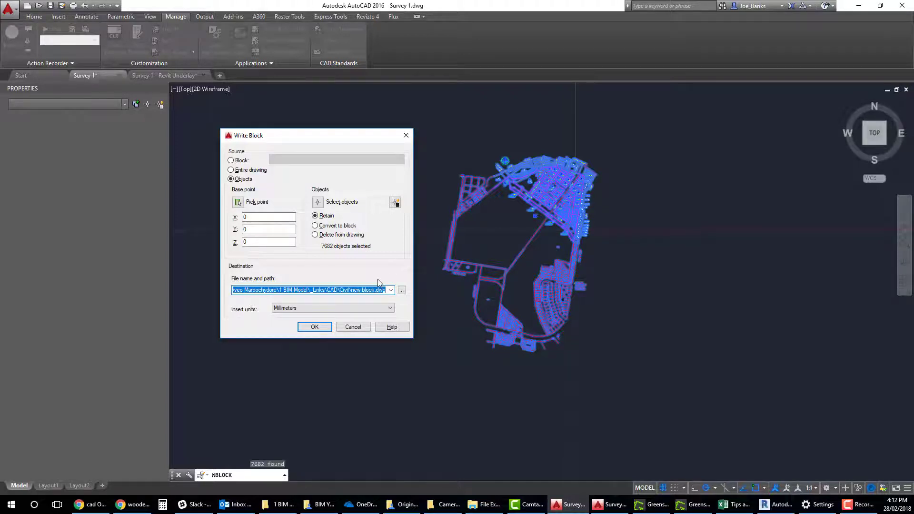
{"action": "left_click", "coordinate": [403, 290]}
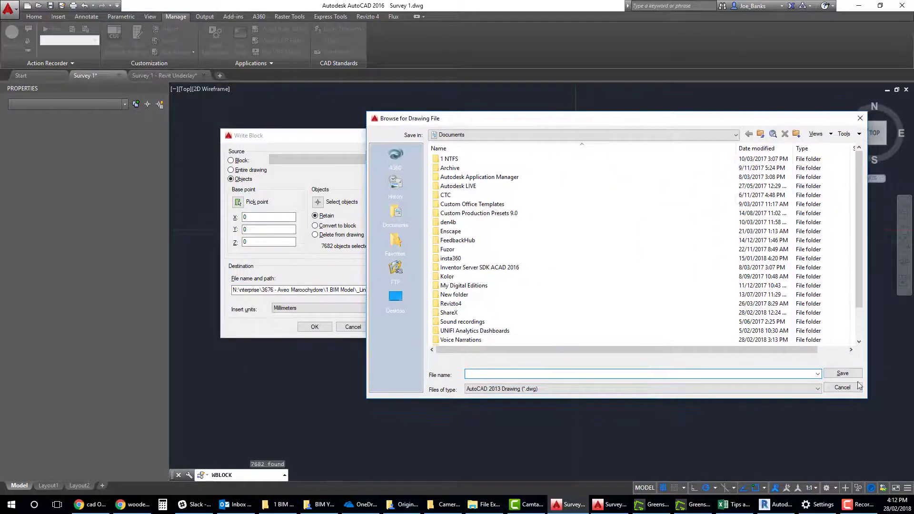
{"action": "left_click", "coordinate": [856, 387]}
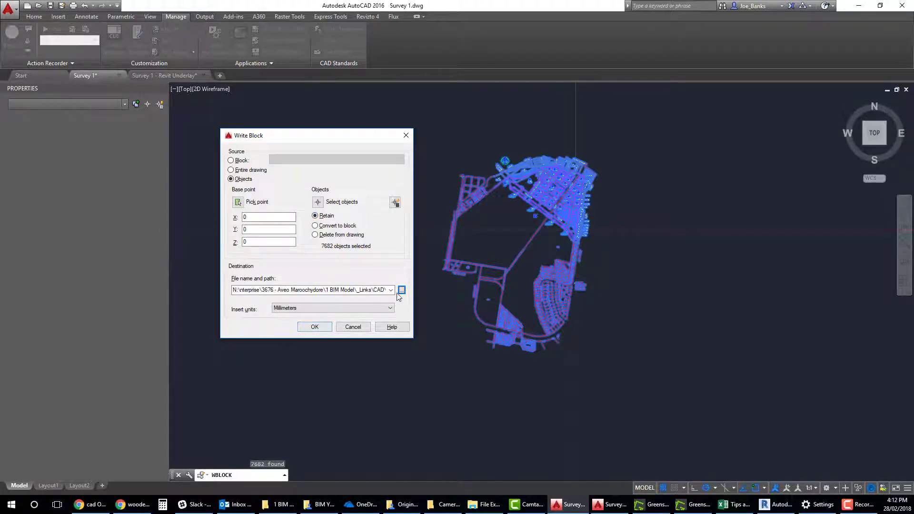
{"action": "left_click", "coordinate": [391, 290]}
{"action": "left_click", "coordinate": [307, 324]}
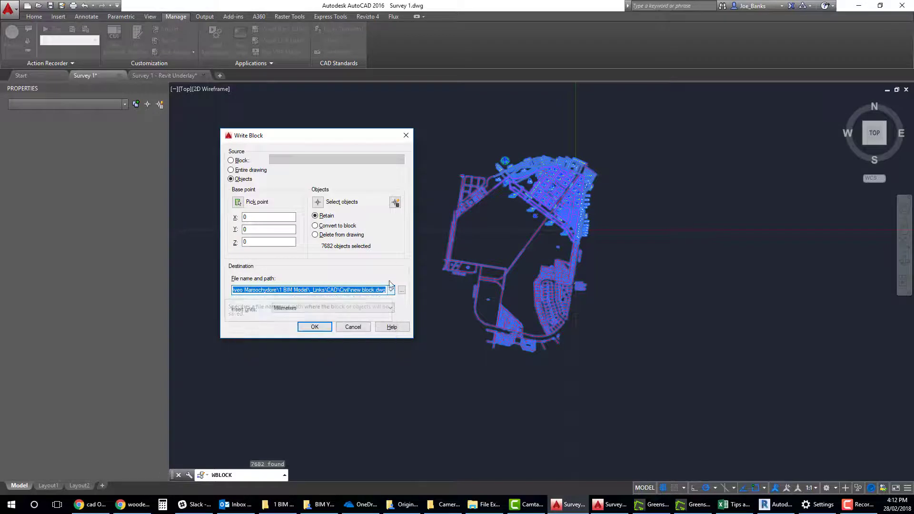
{"action": "left_click", "coordinate": [356, 329]}
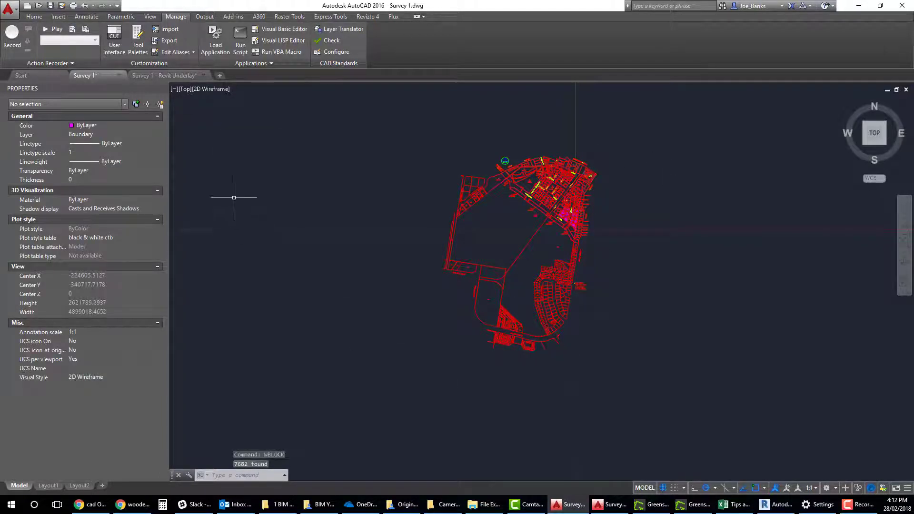
Step: Switch to the Survey 1 - Revit Underlay drawing and examine the survey from its labelled corner out to its full extent
{"action": "left_click", "coordinate": [160, 76]}
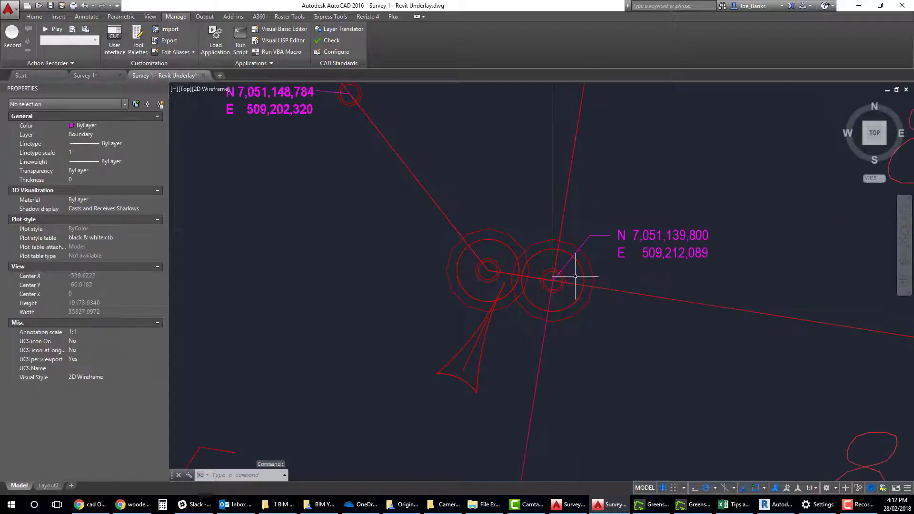
{"action": "scroll", "coordinate": [536, 222], "scroll_direction": "down", "scroll_amount": 5}
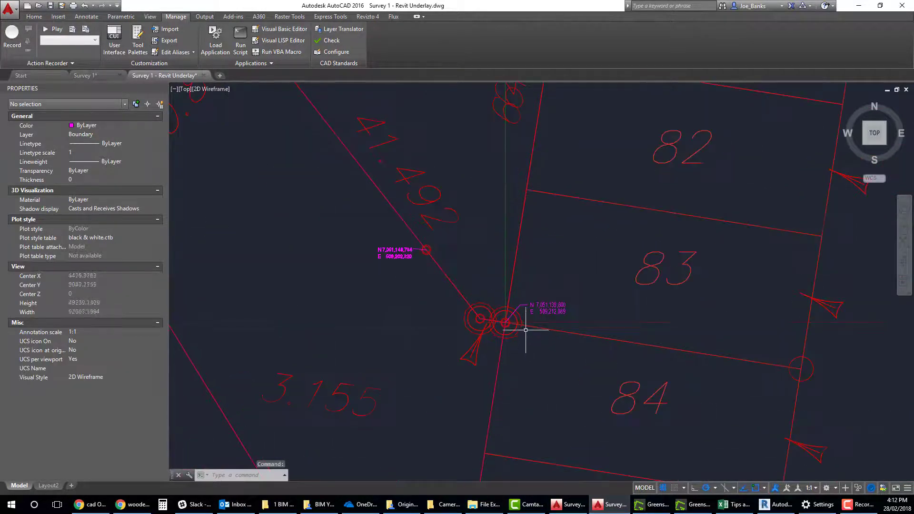
{"action": "scroll", "coordinate": [526, 326], "scroll_direction": "down", "scroll_amount": 15}
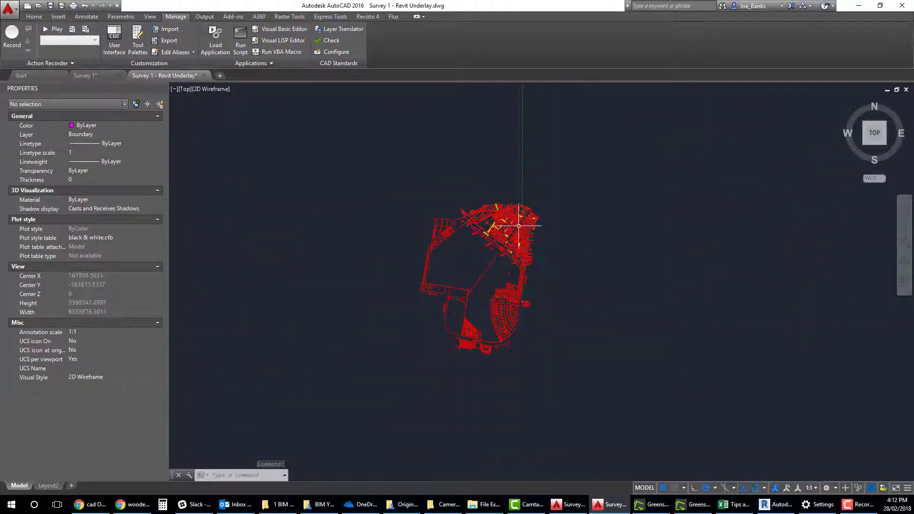
{"action": "key", "text": "Escape"}
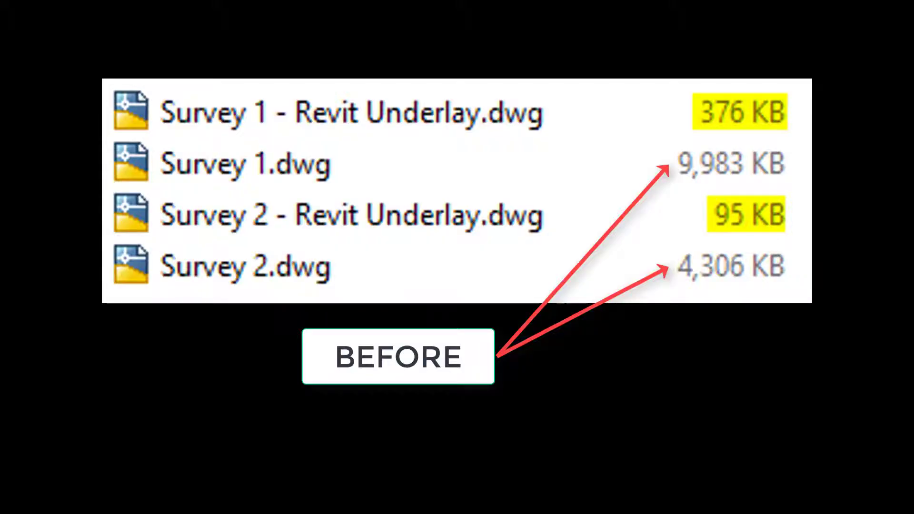